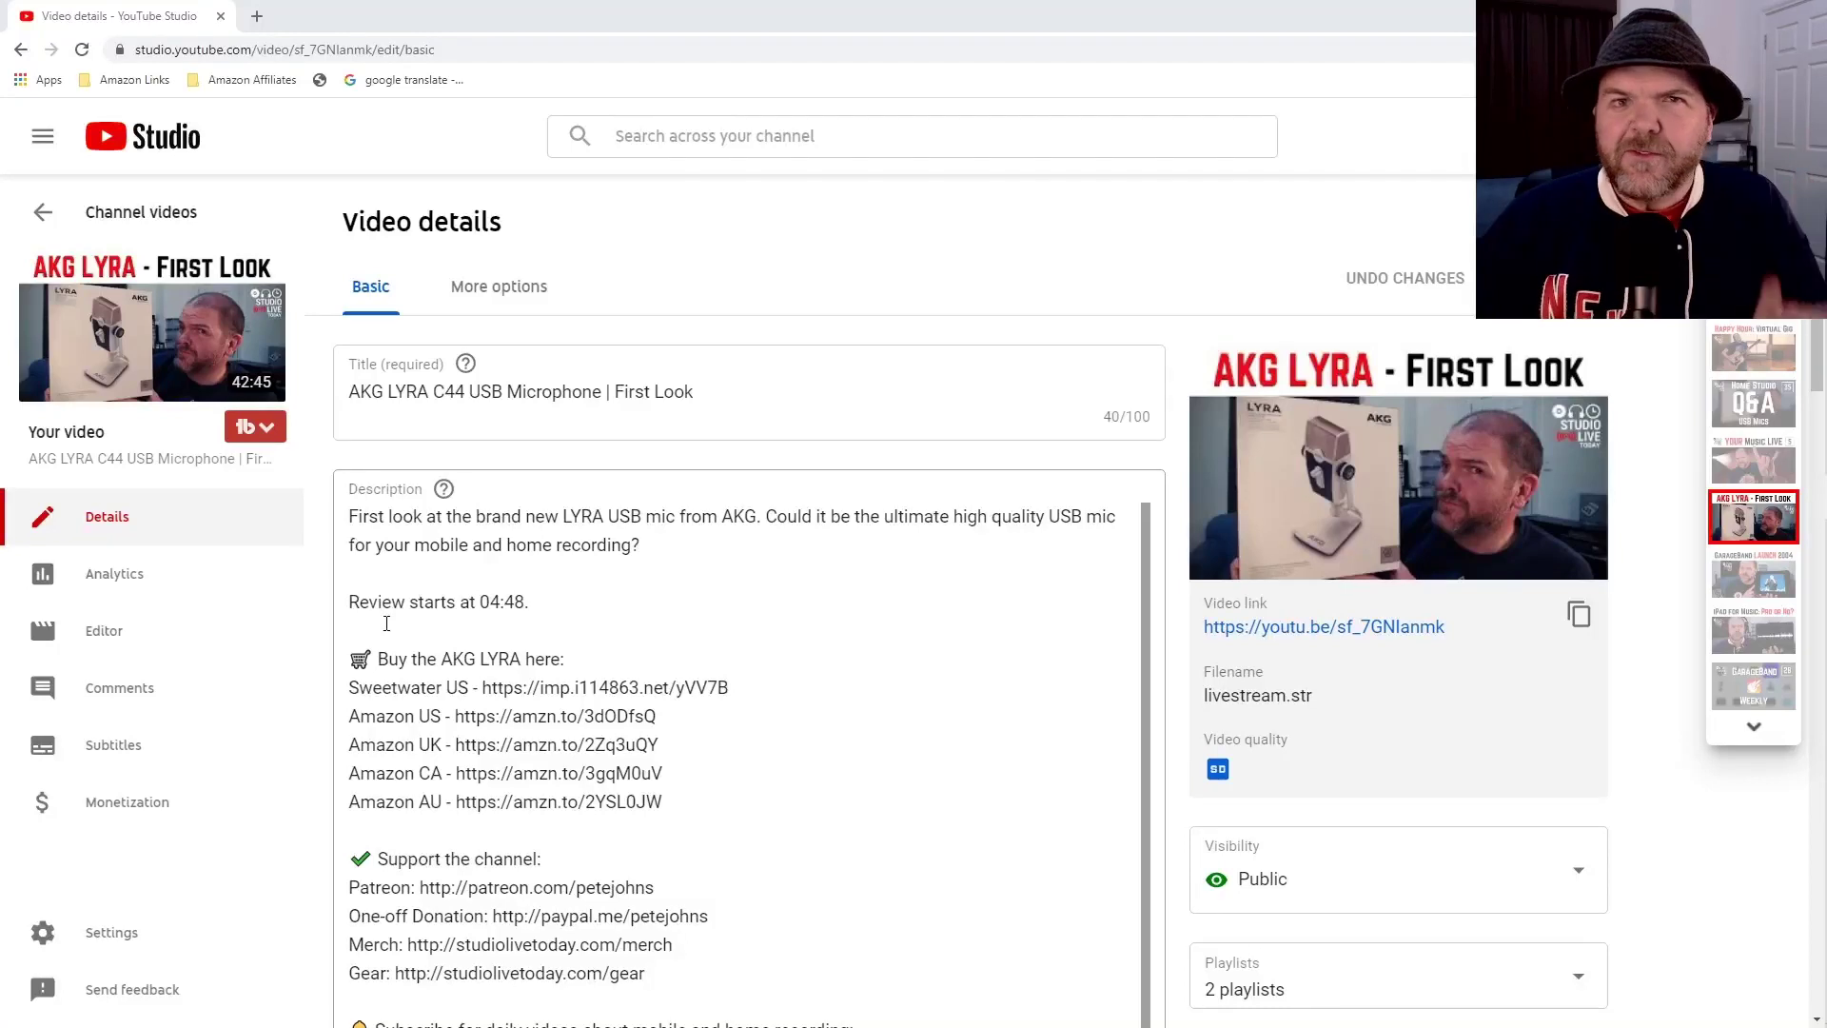
left_click(155, 637)
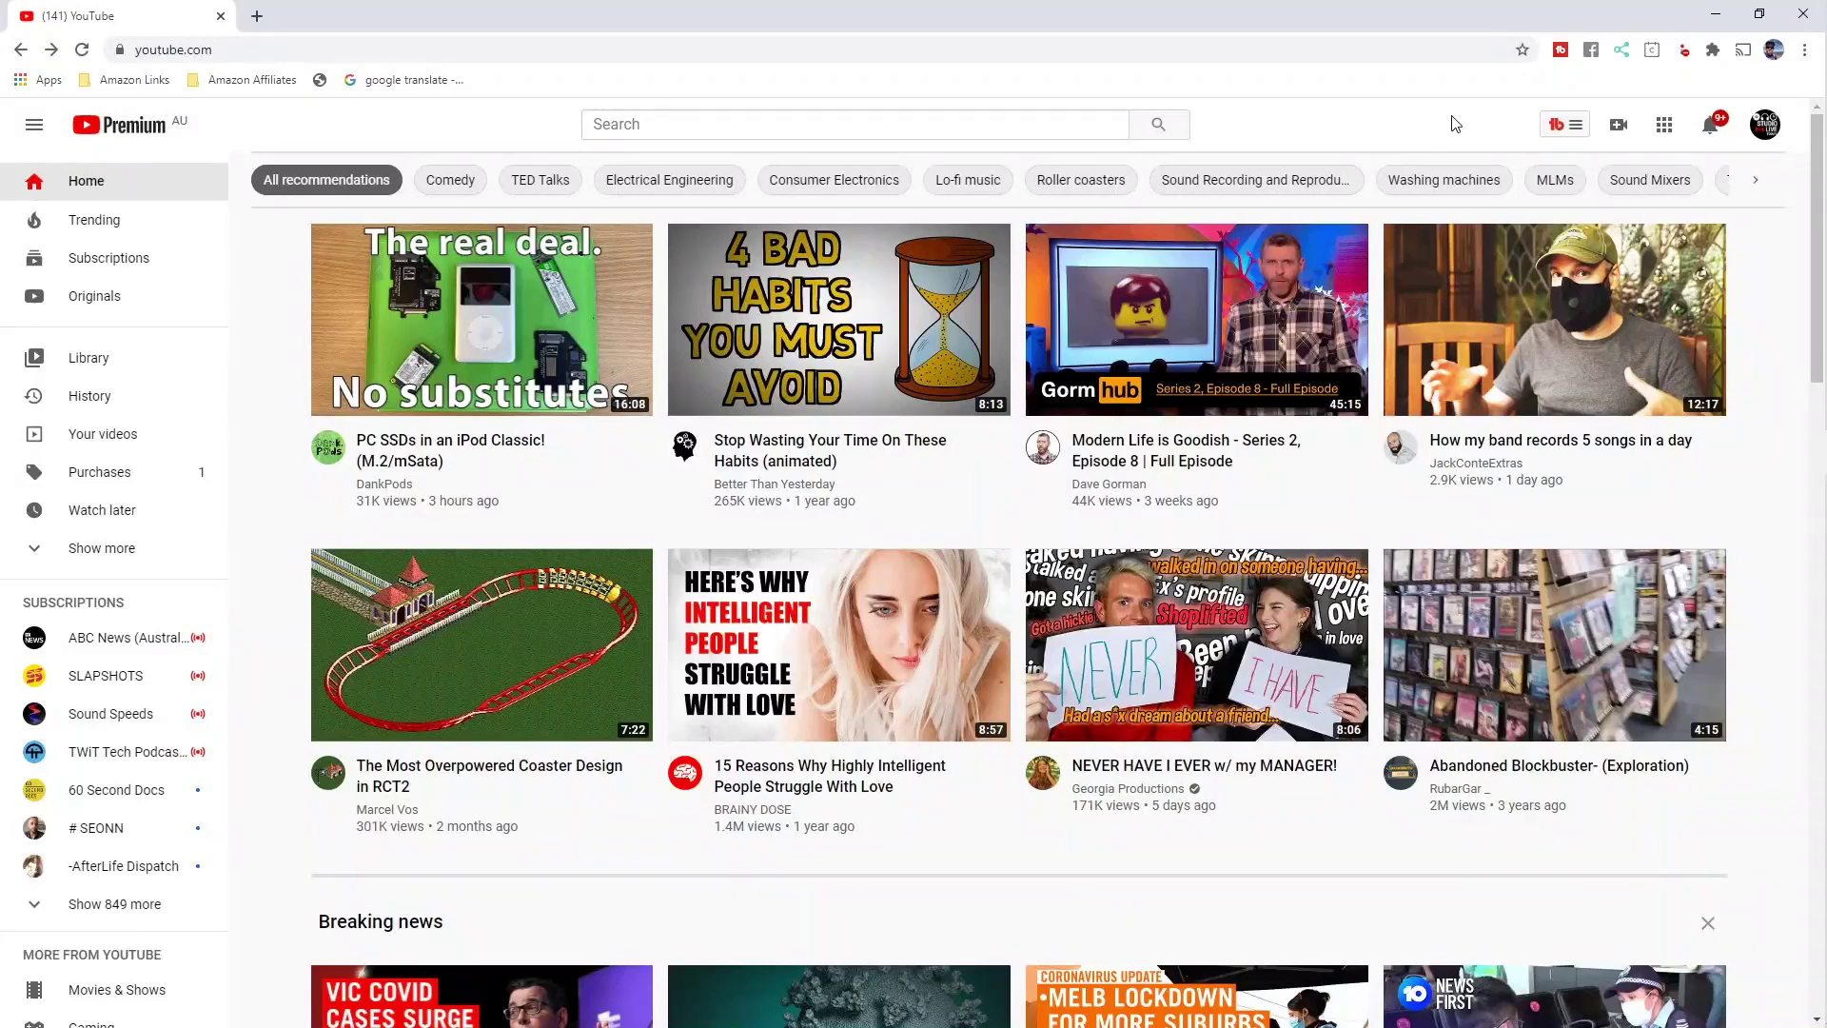
Open YouTube Studio from the YouTube home page and list the channel's live streams
left_click(1766, 128)
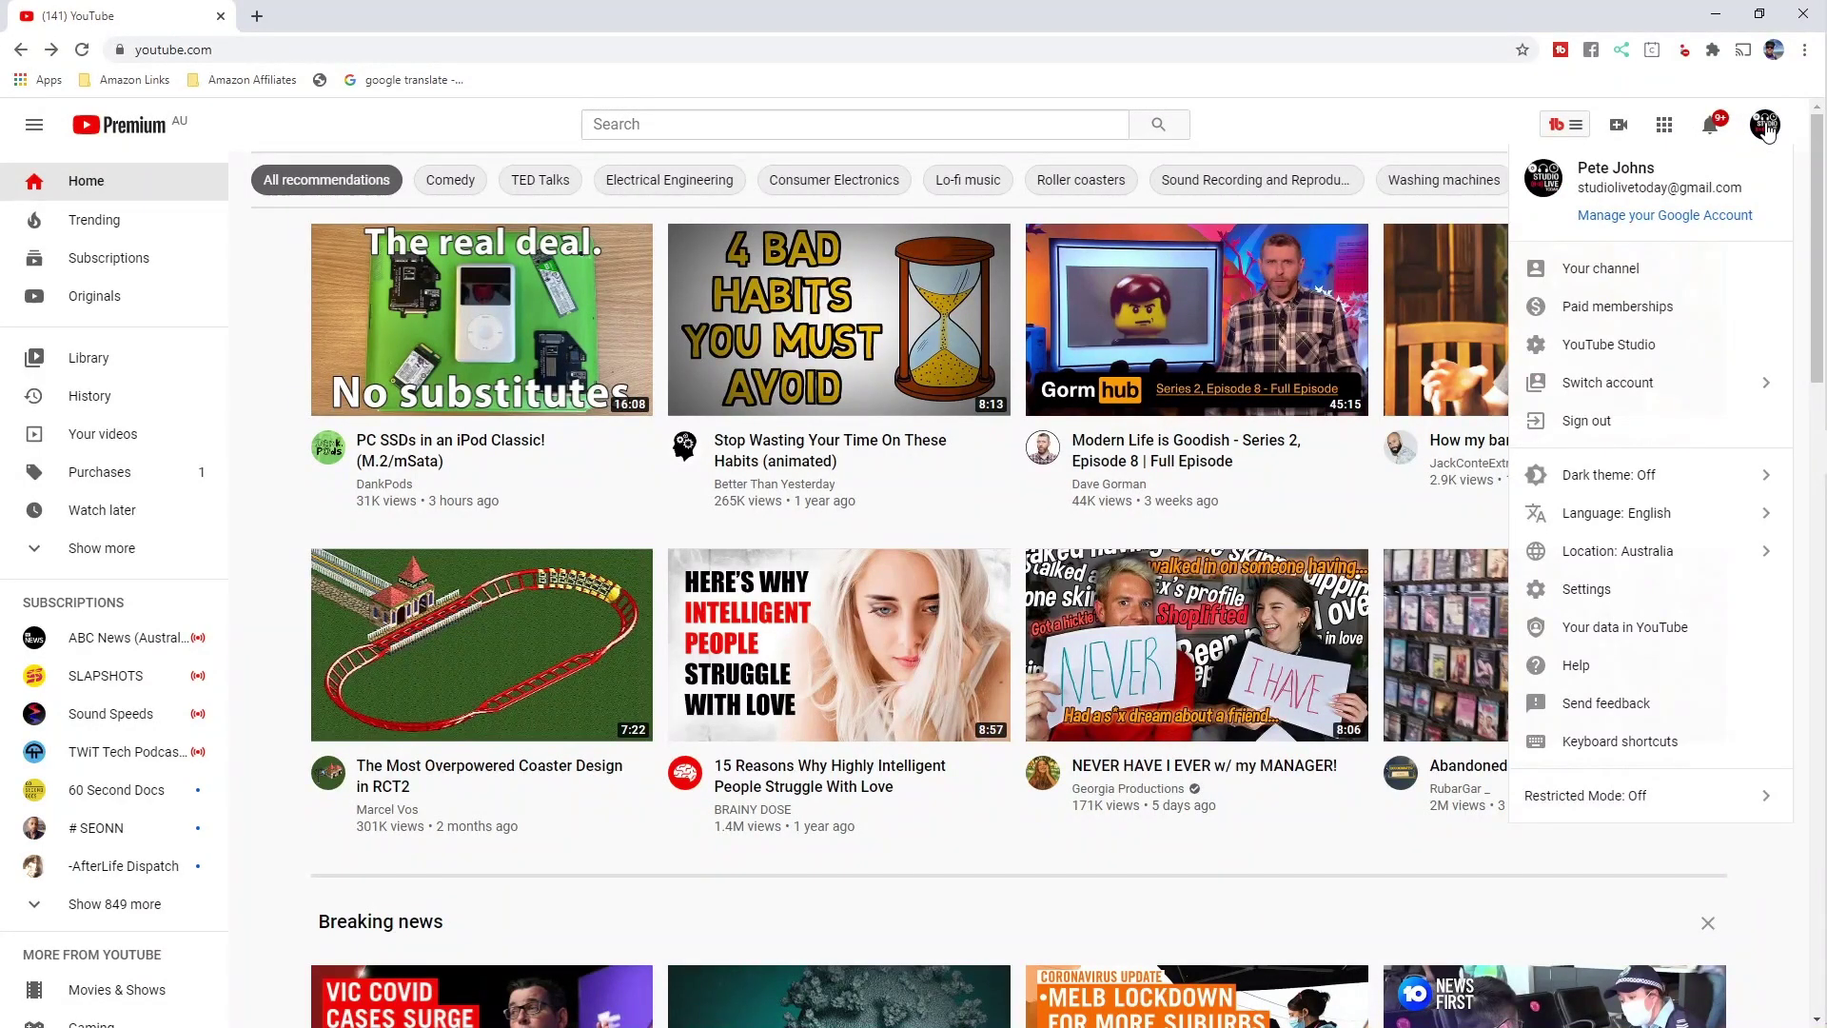
left_click(1630, 352)
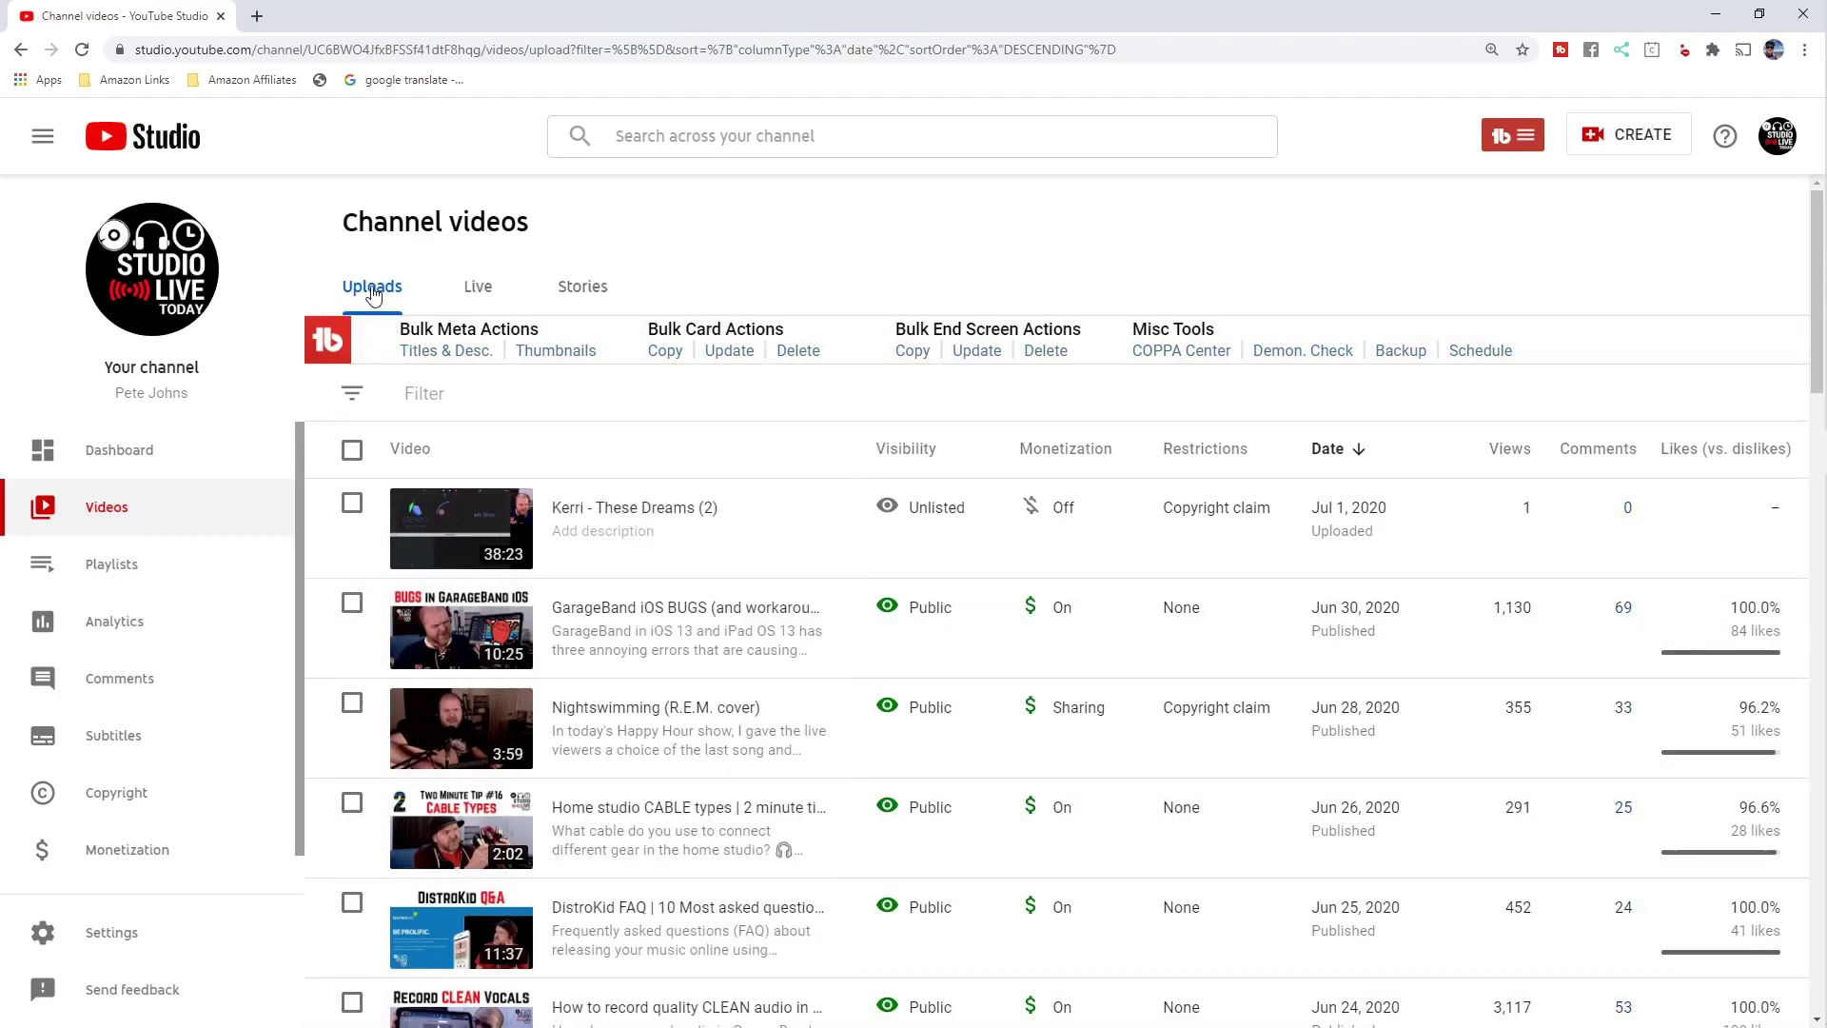
left_click(479, 287)
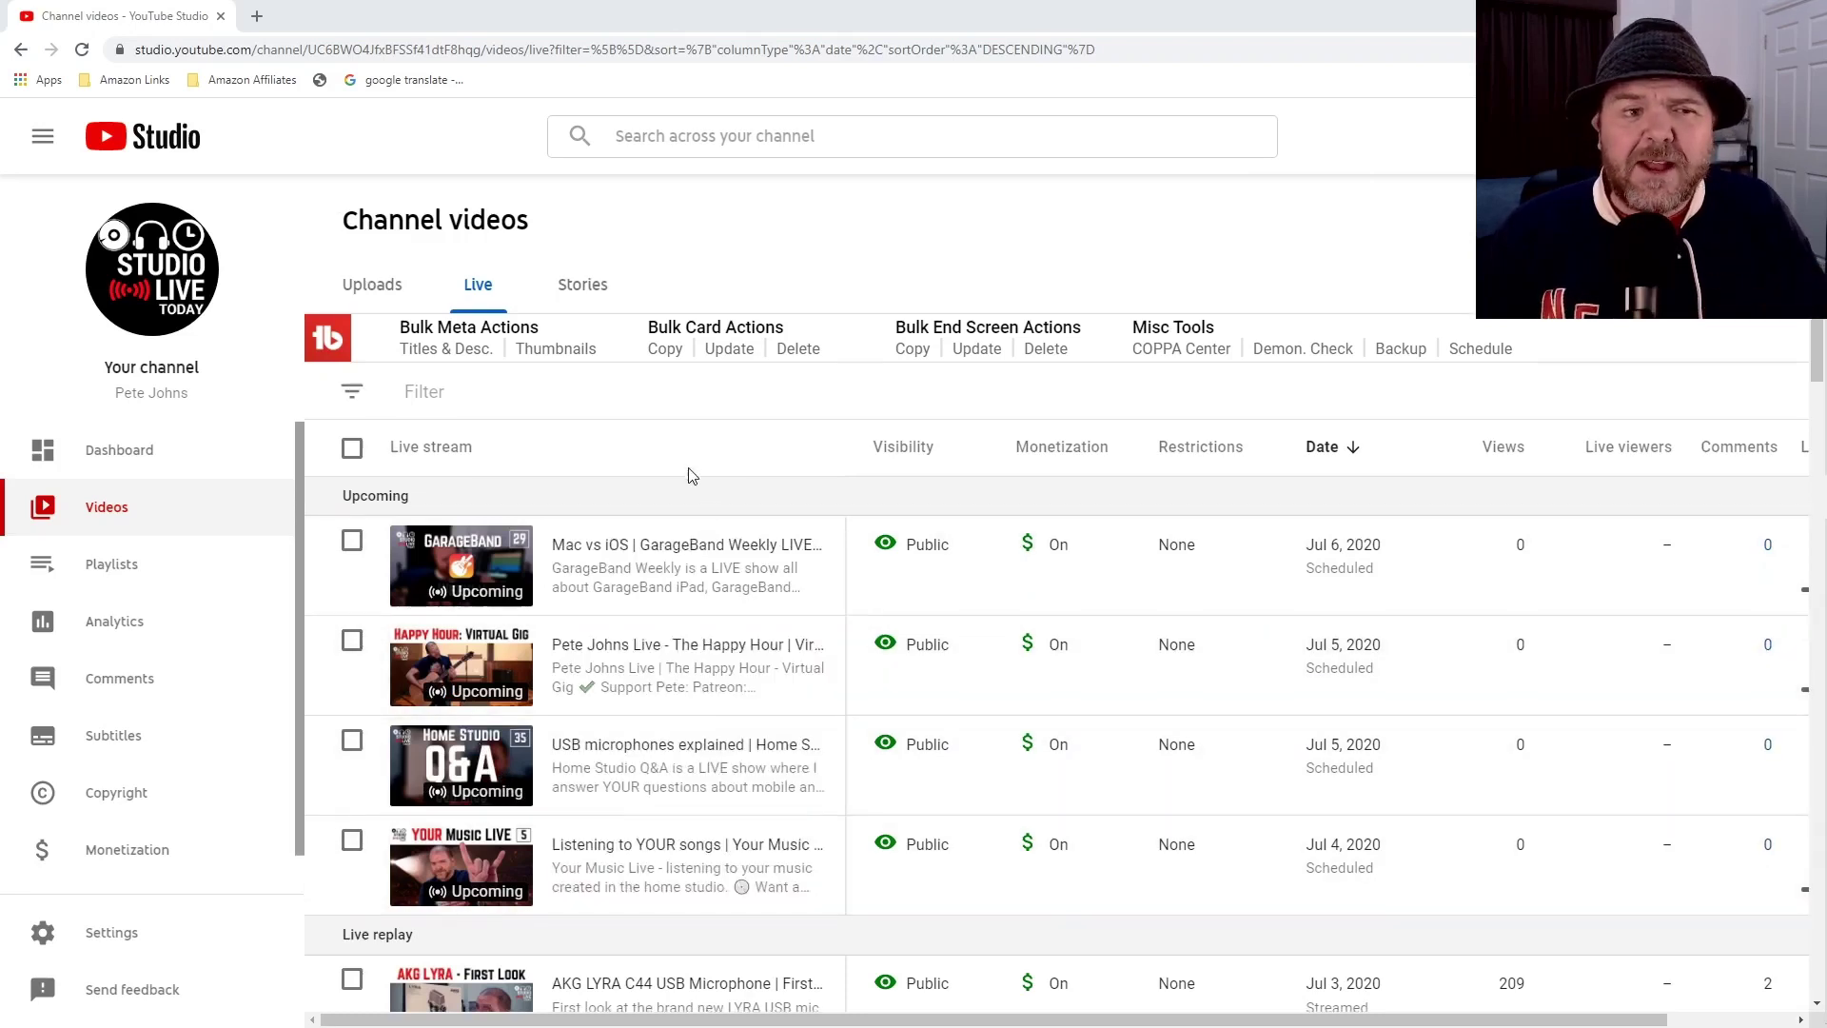
Open the live replay "AKG LYRA C44 USB Microphone | First Look" in the video editor
scroll(571, 533, "down", 5)
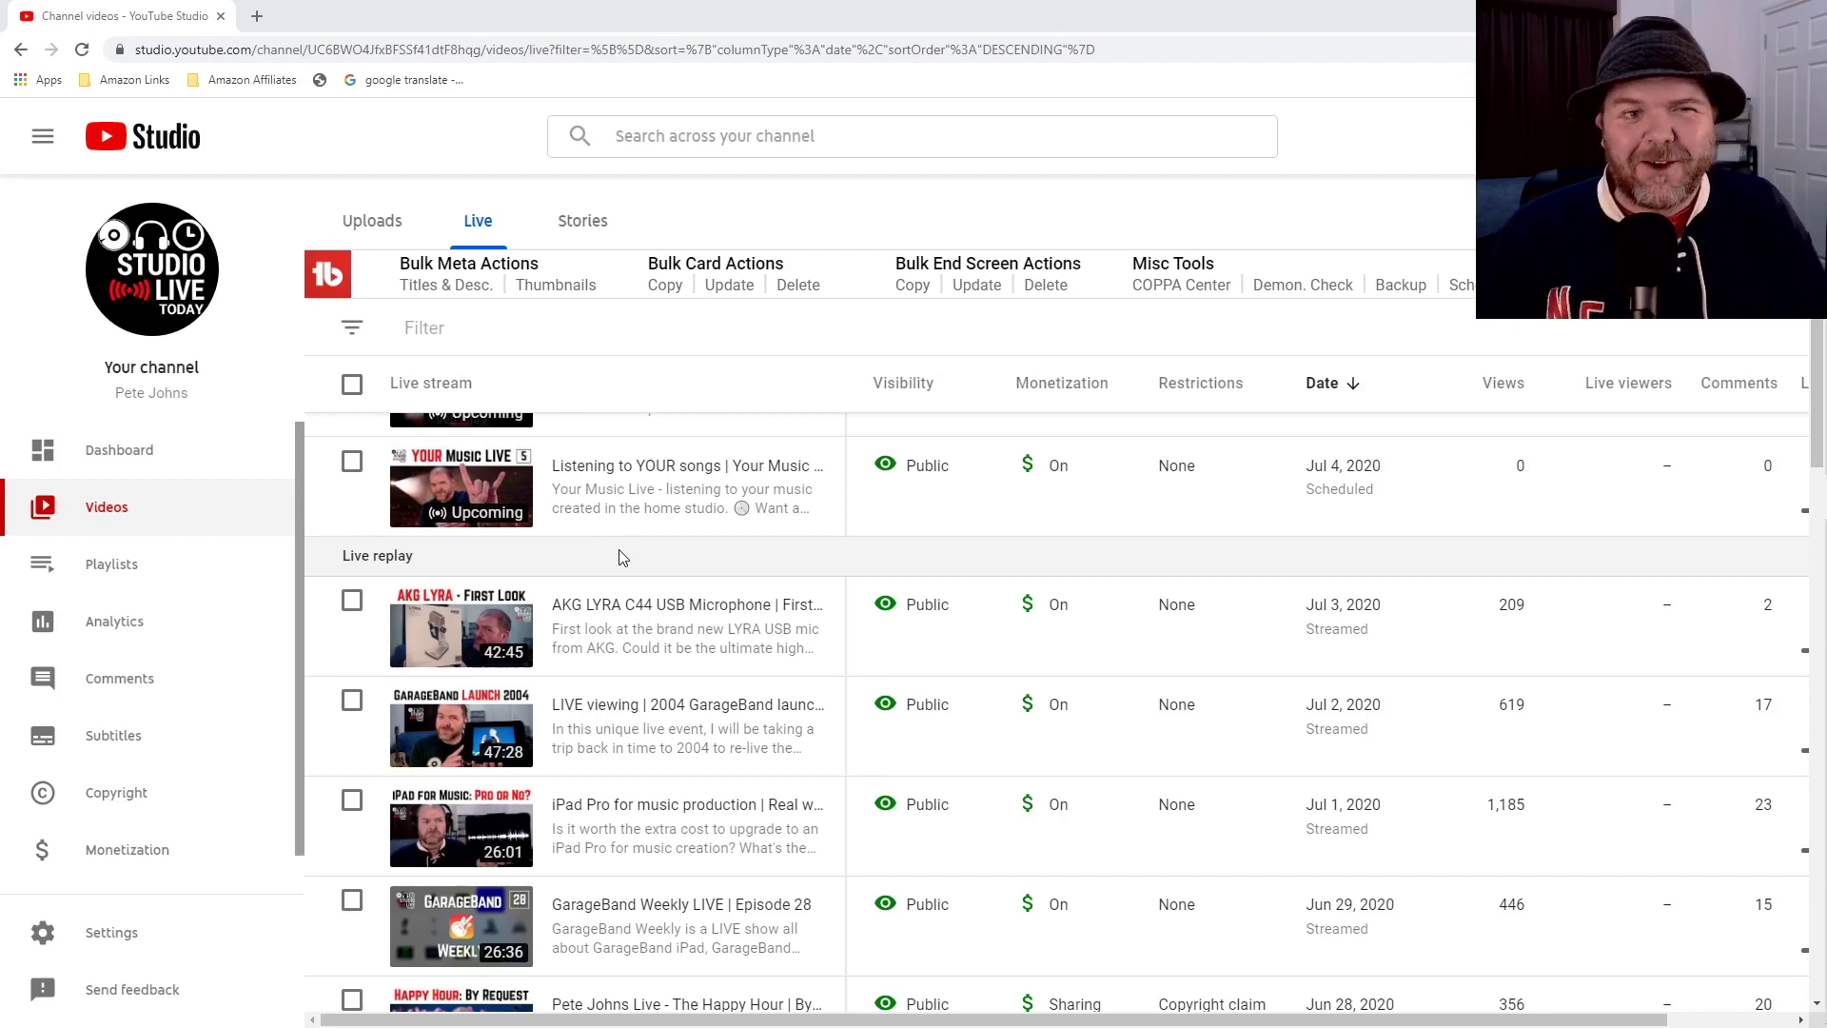
mouse_move(596, 624)
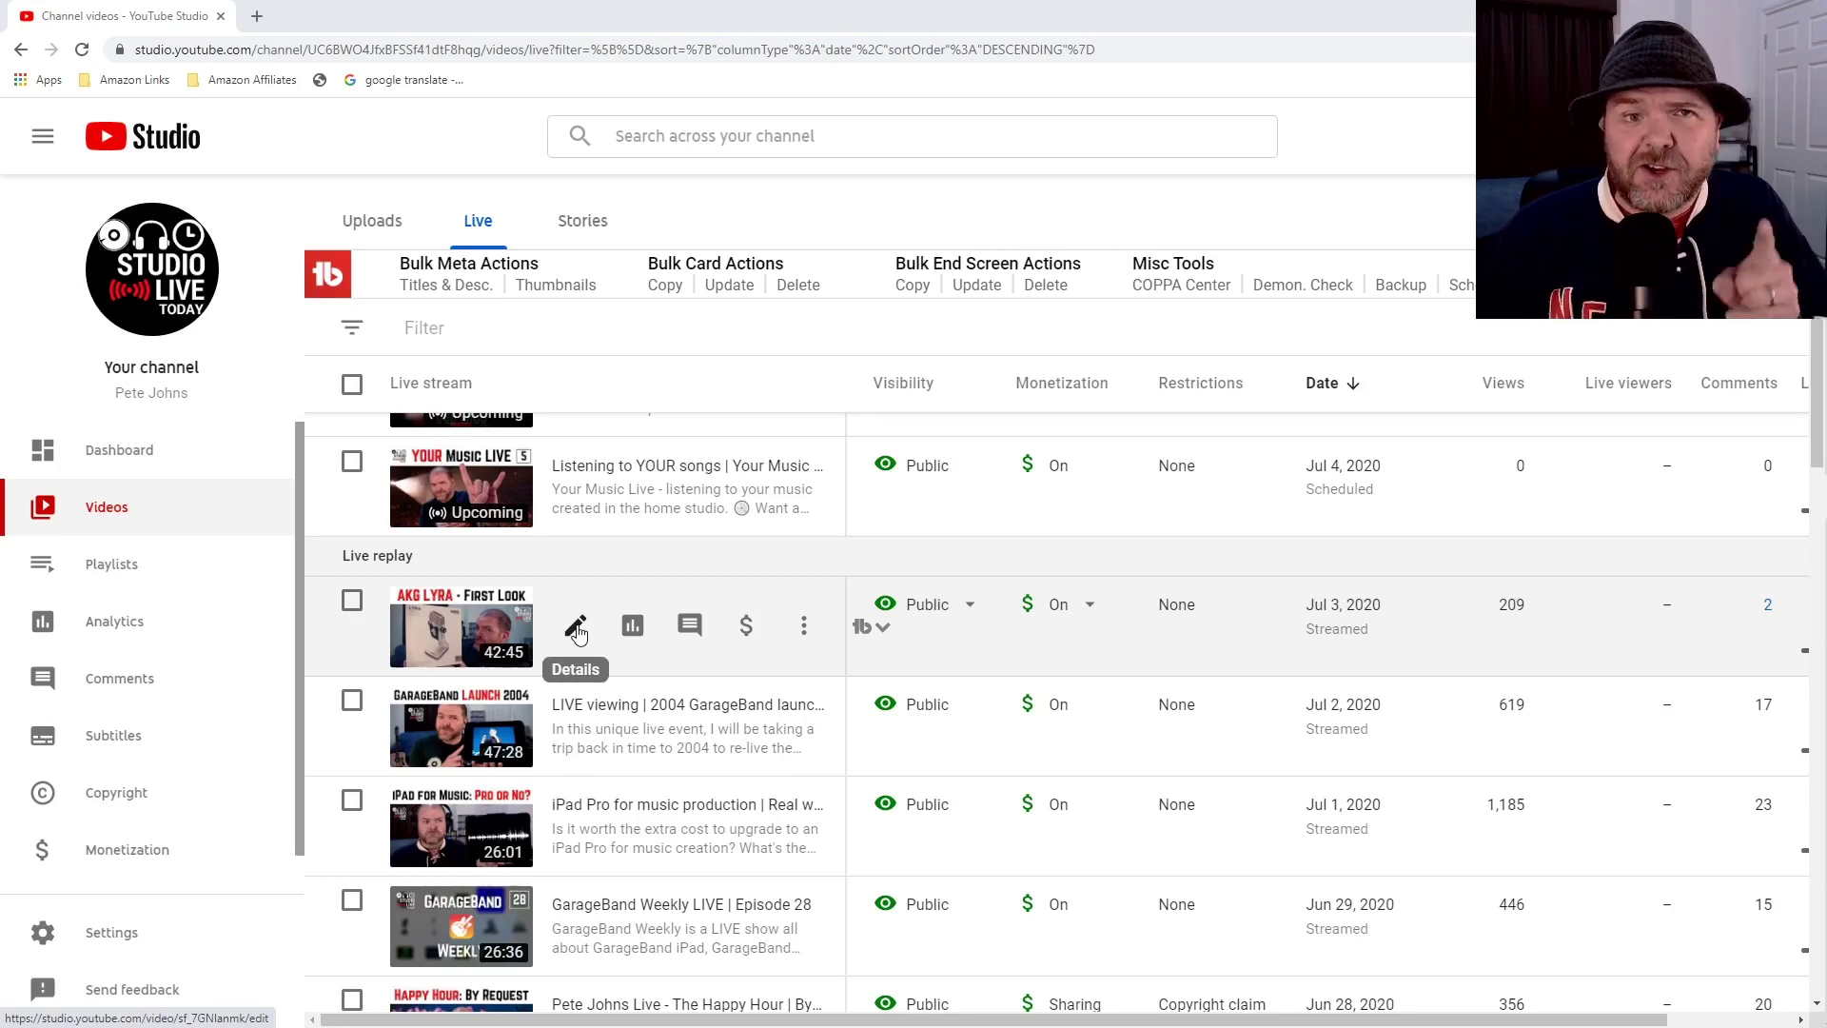
left_click(575, 627)
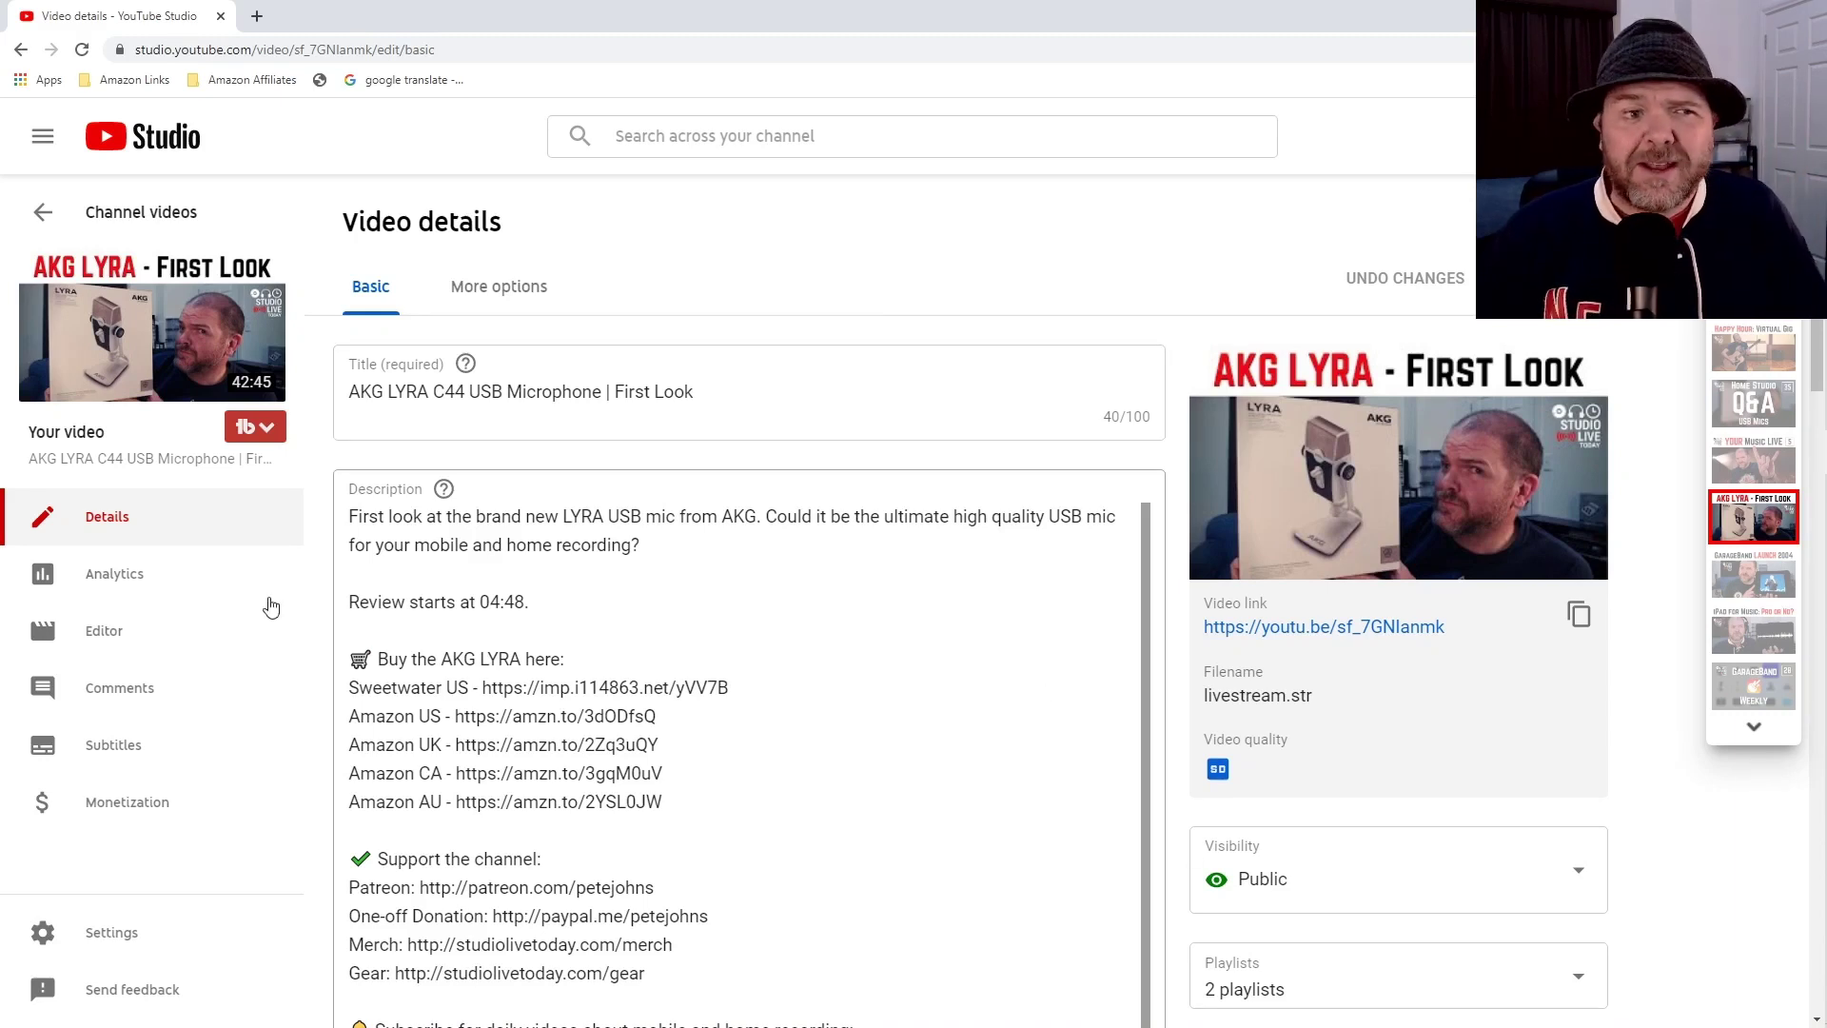
left_click(167, 635)
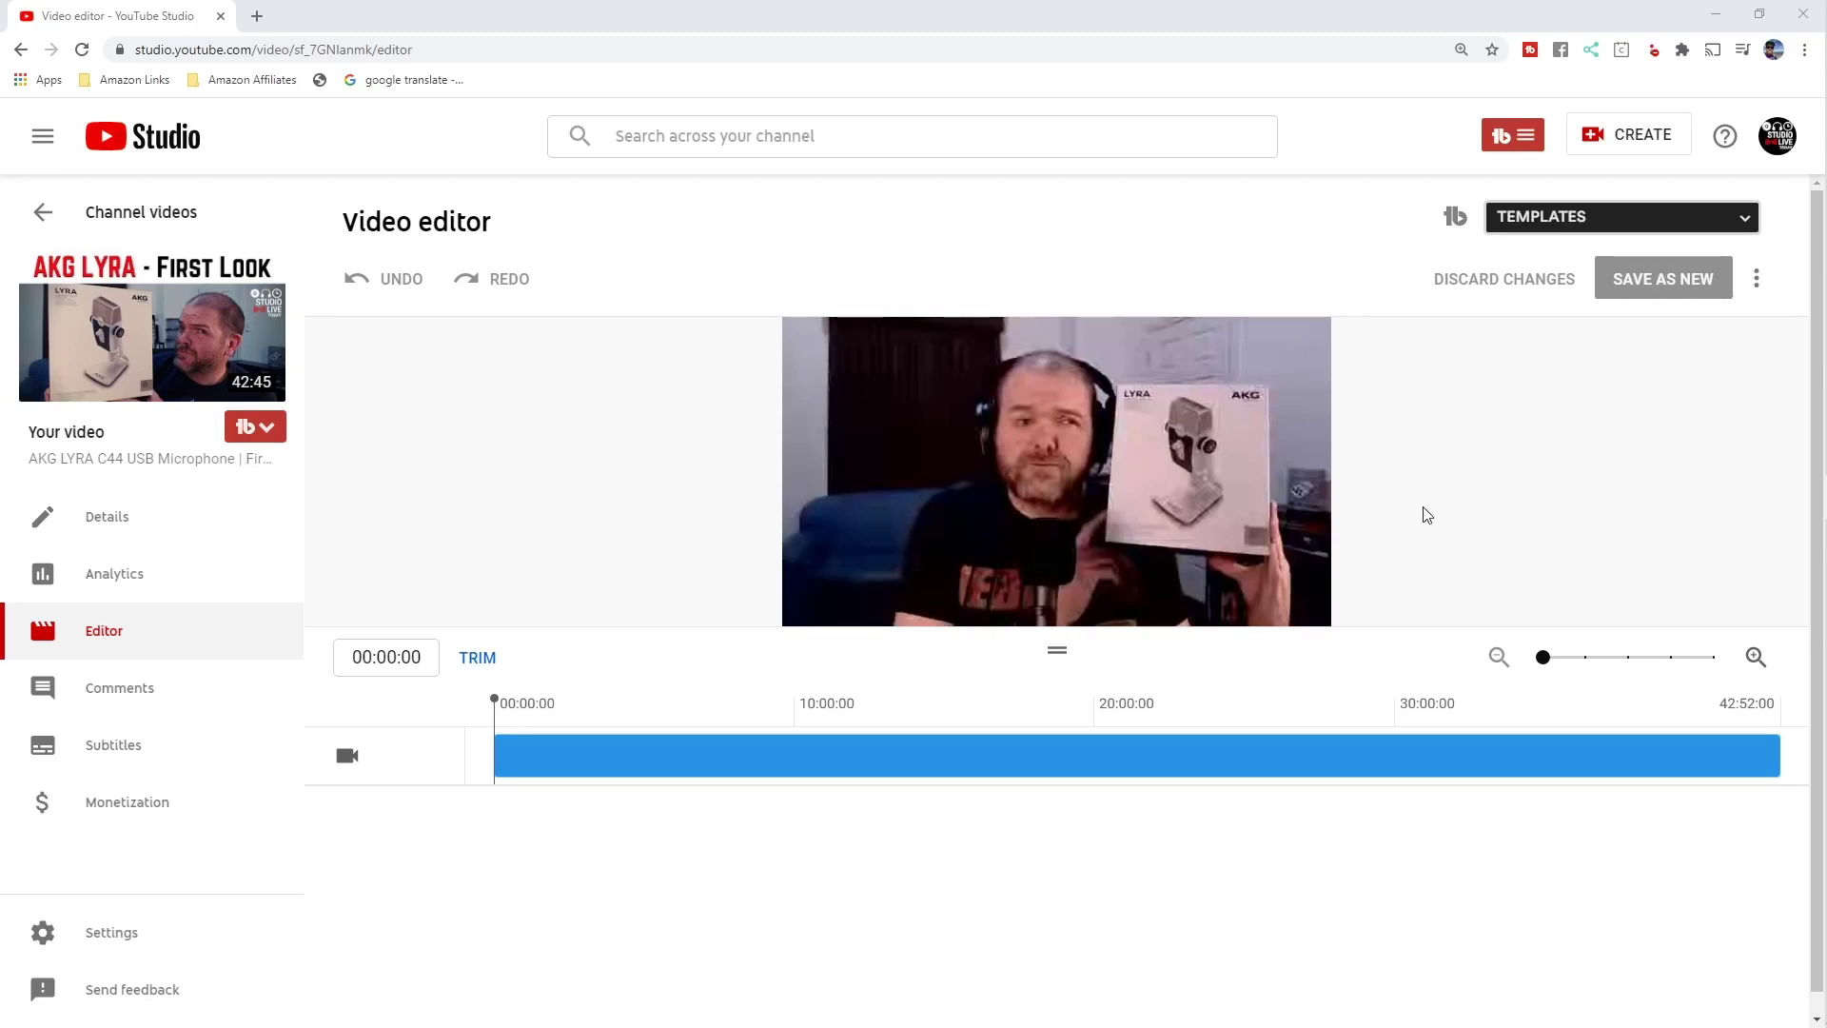
Try trimming about the first 6.5 minutes off the live replay, preview the cut, and discard the changes by returning to the channel videos
left_click(478, 659)
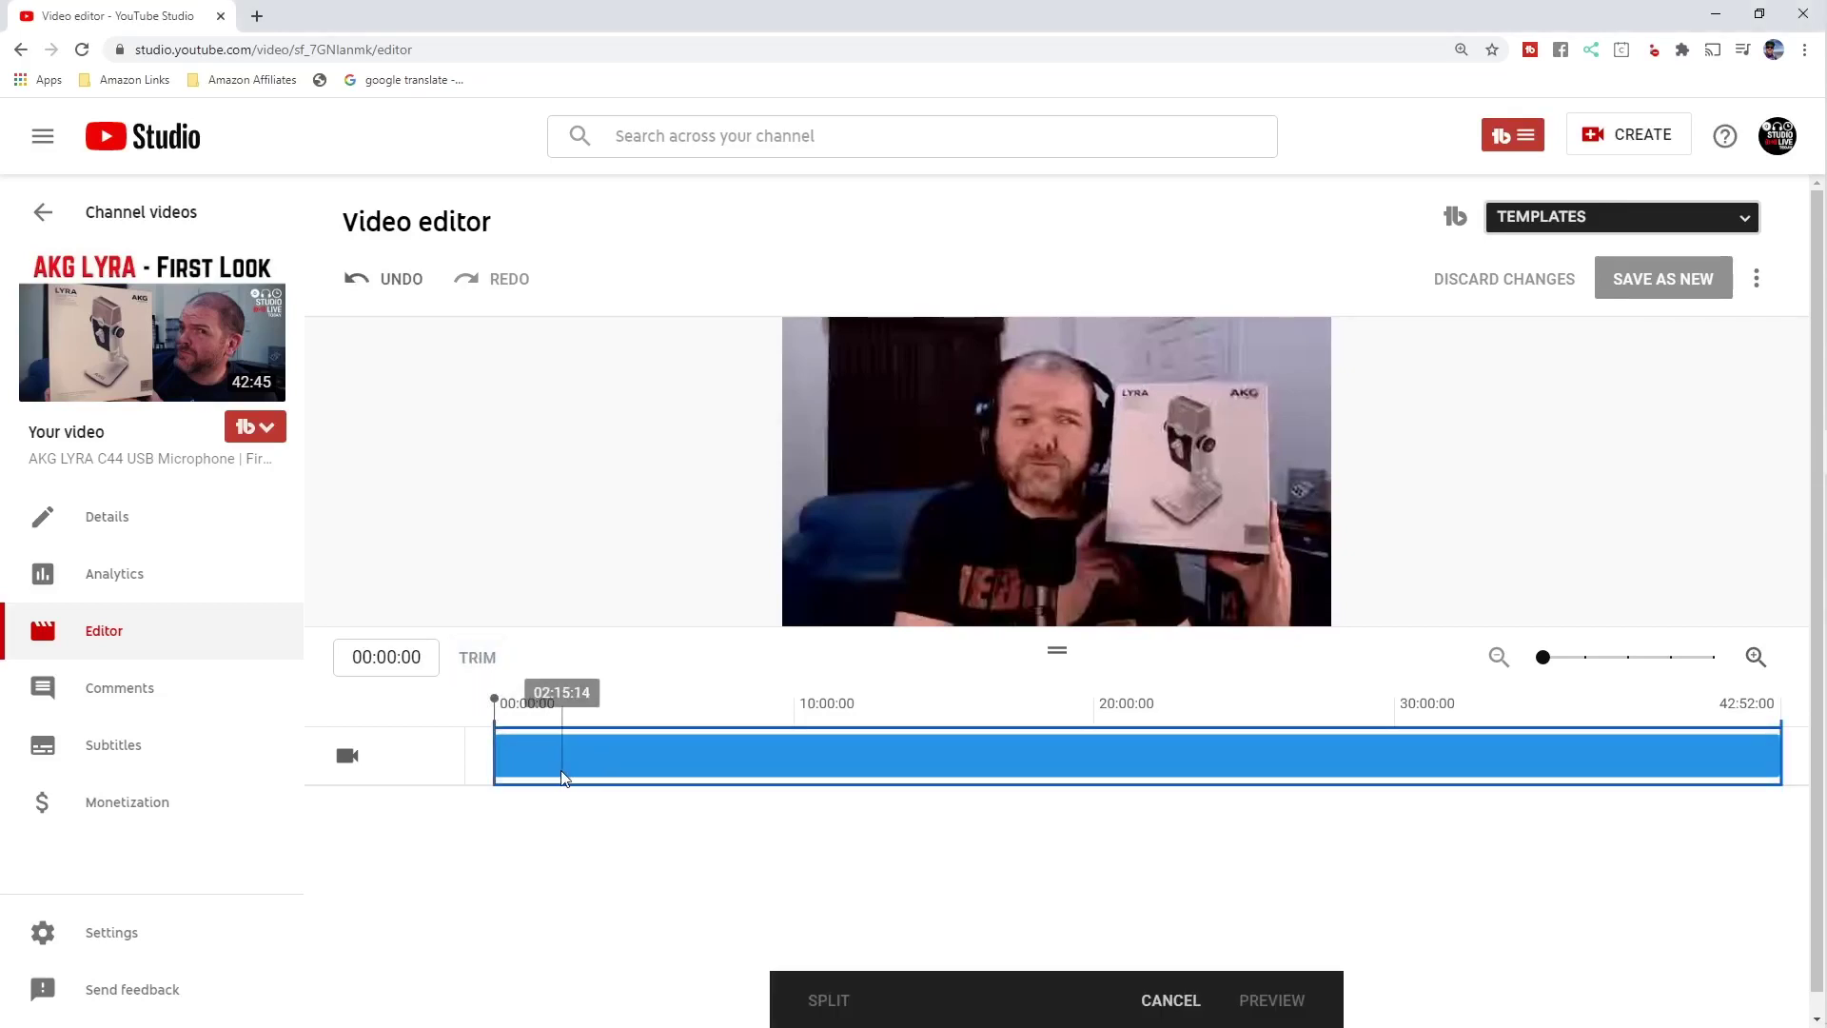
left_click(521, 757)
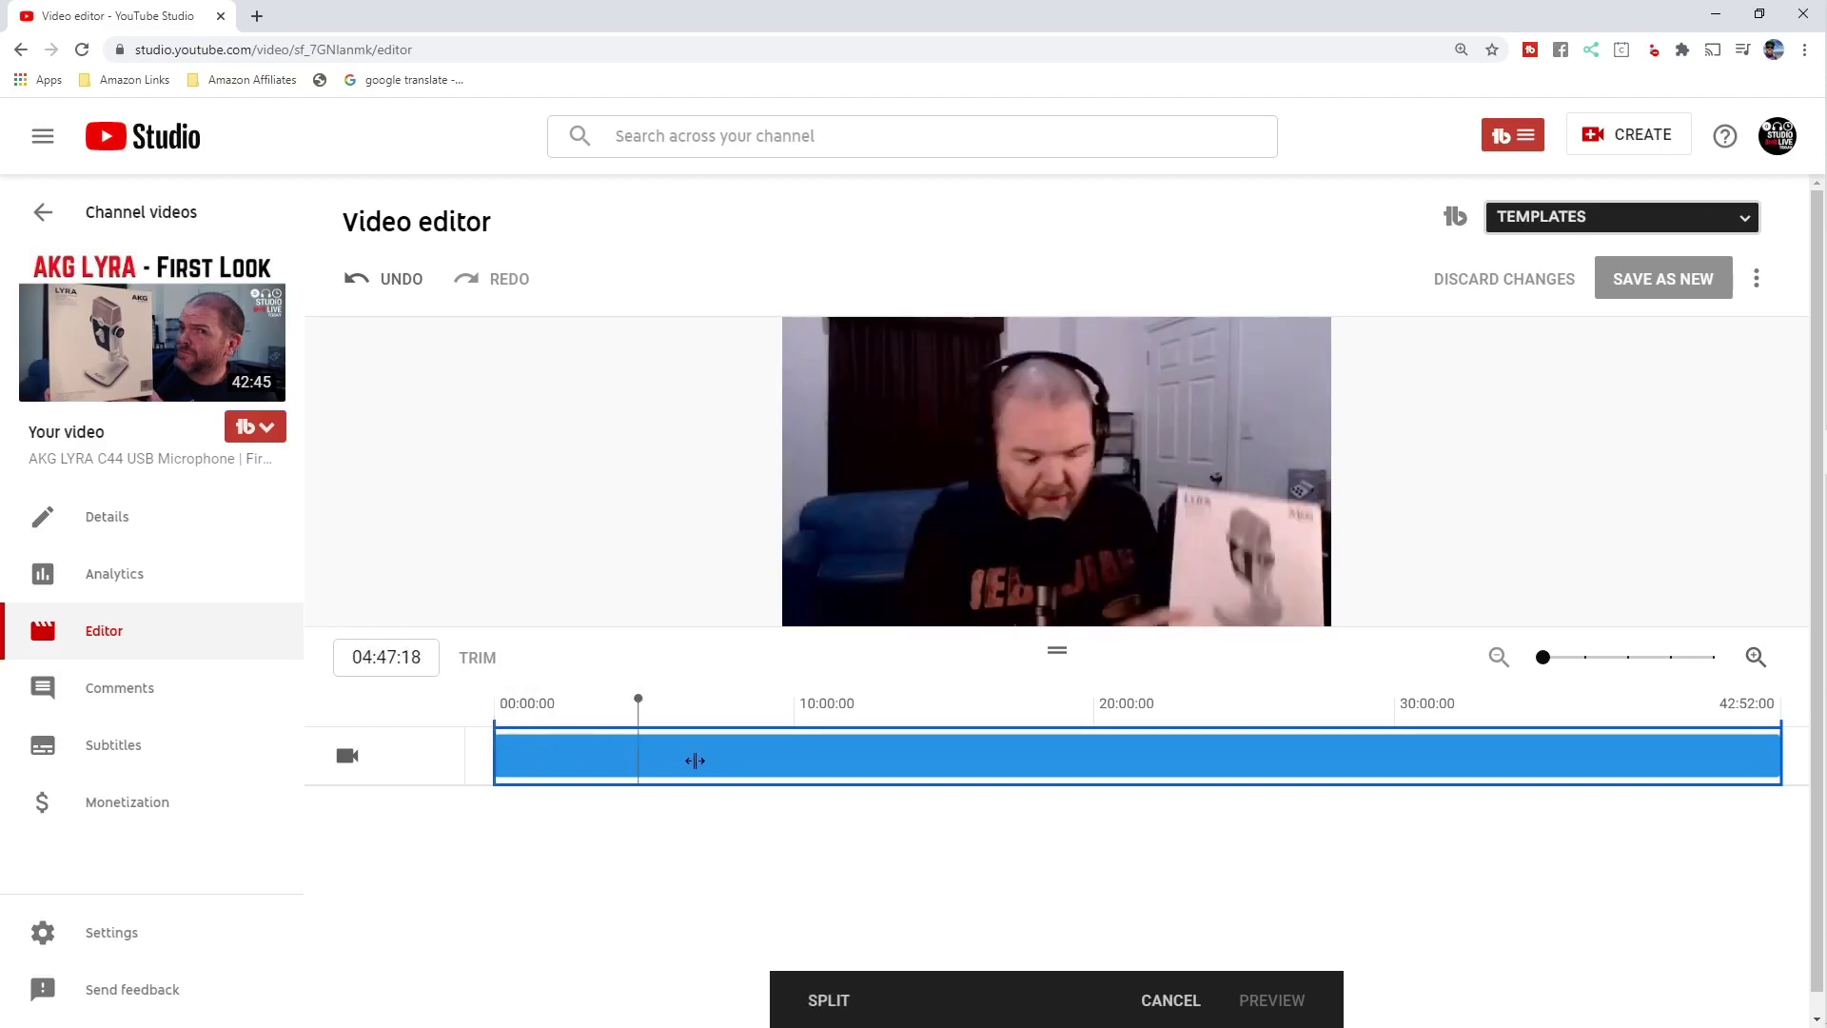
left_click_drag(496, 758, 706, 760)
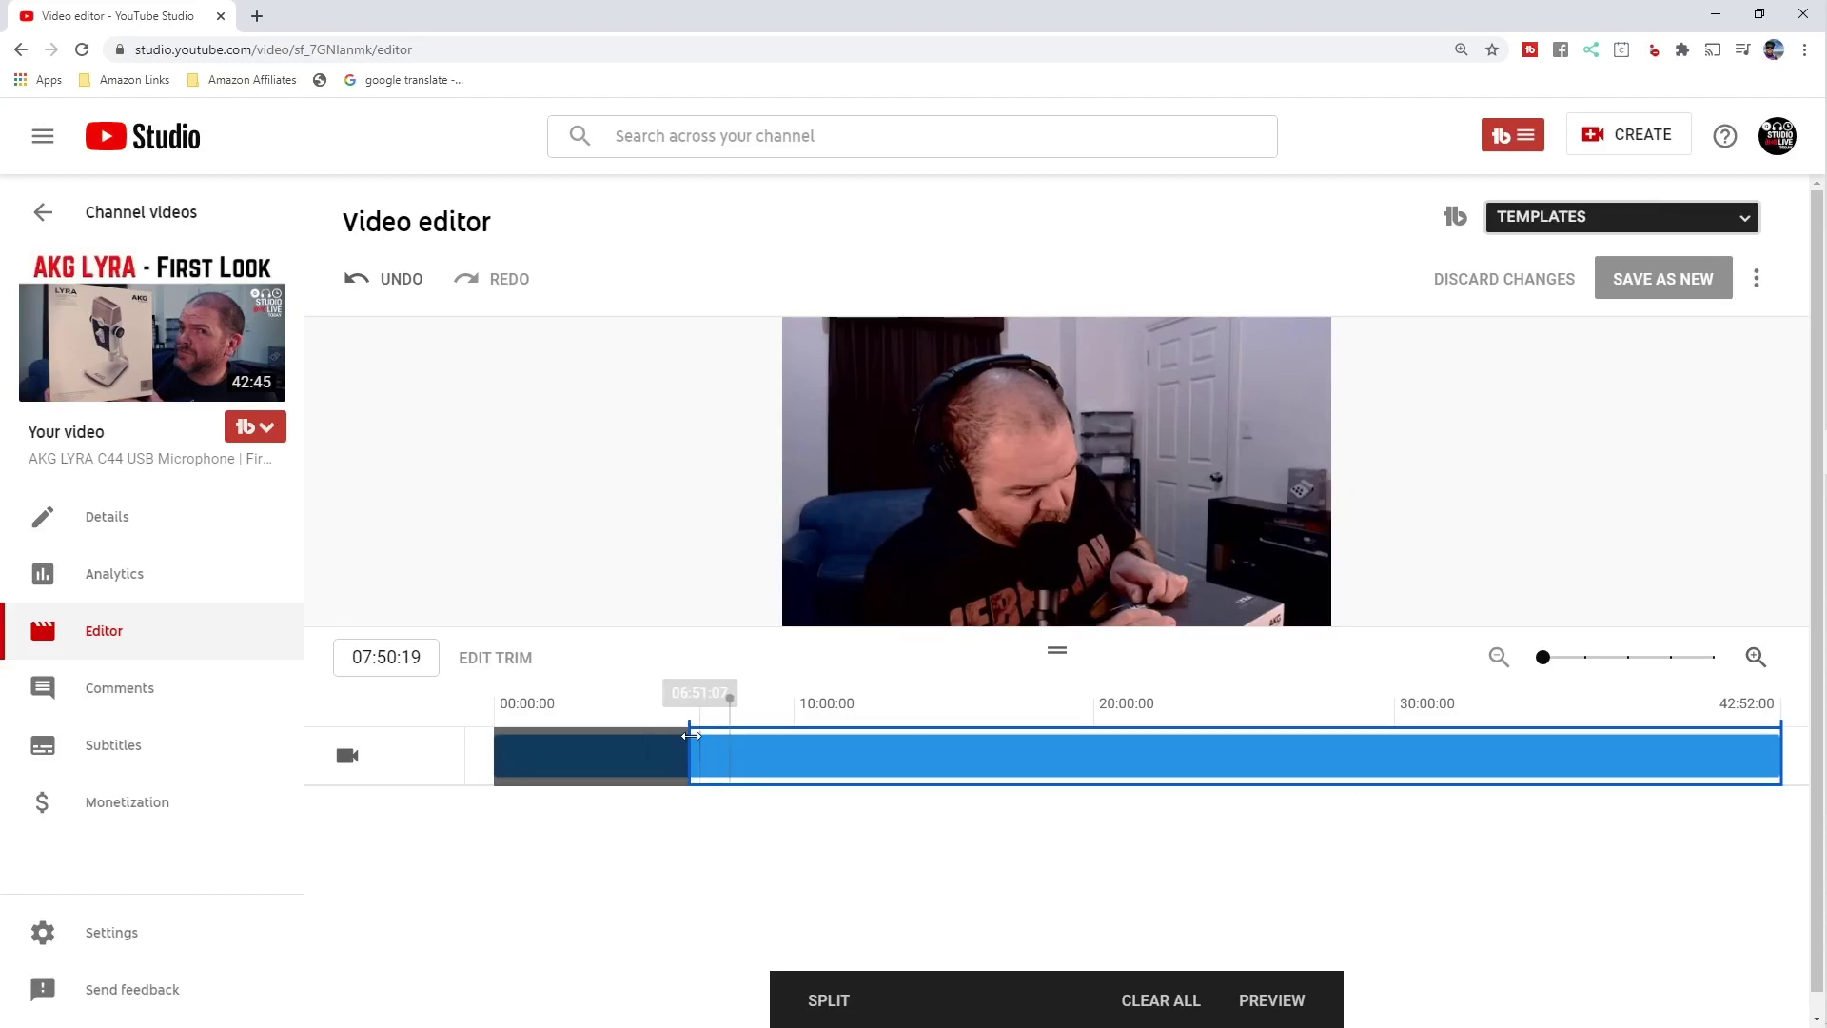
left_click(1283, 1007)
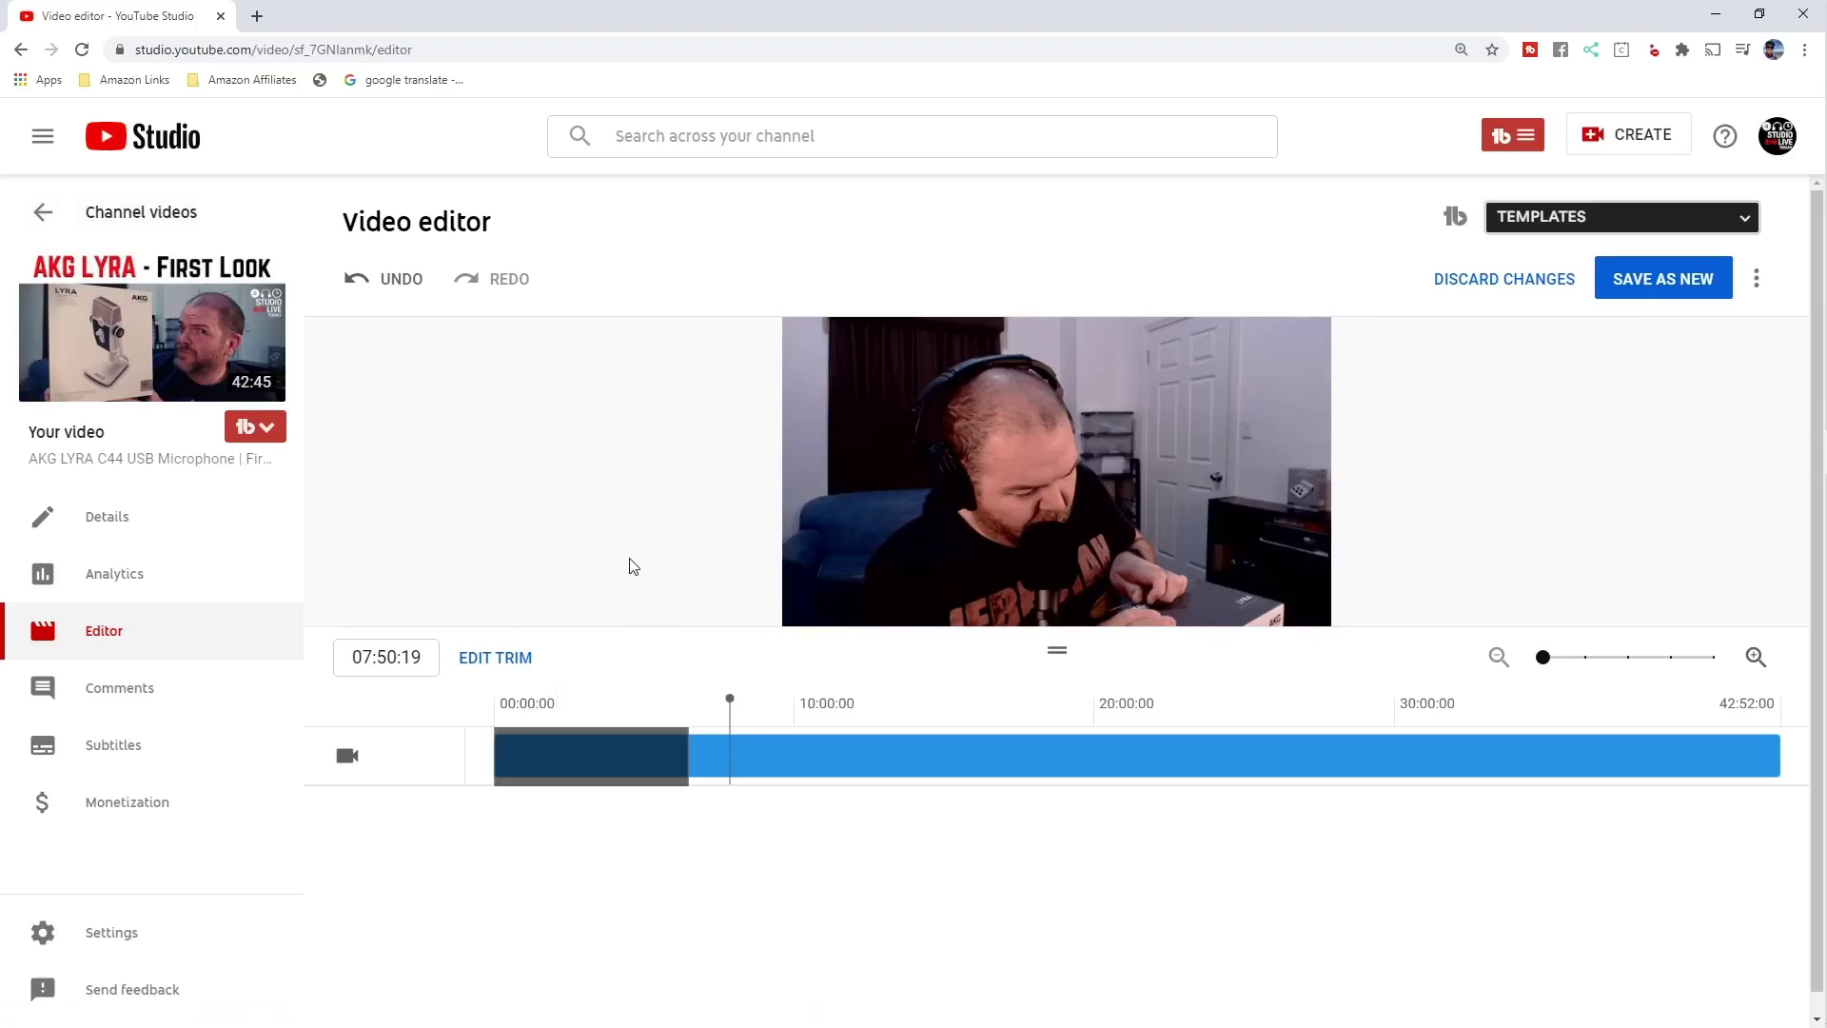
left_click(116, 213)
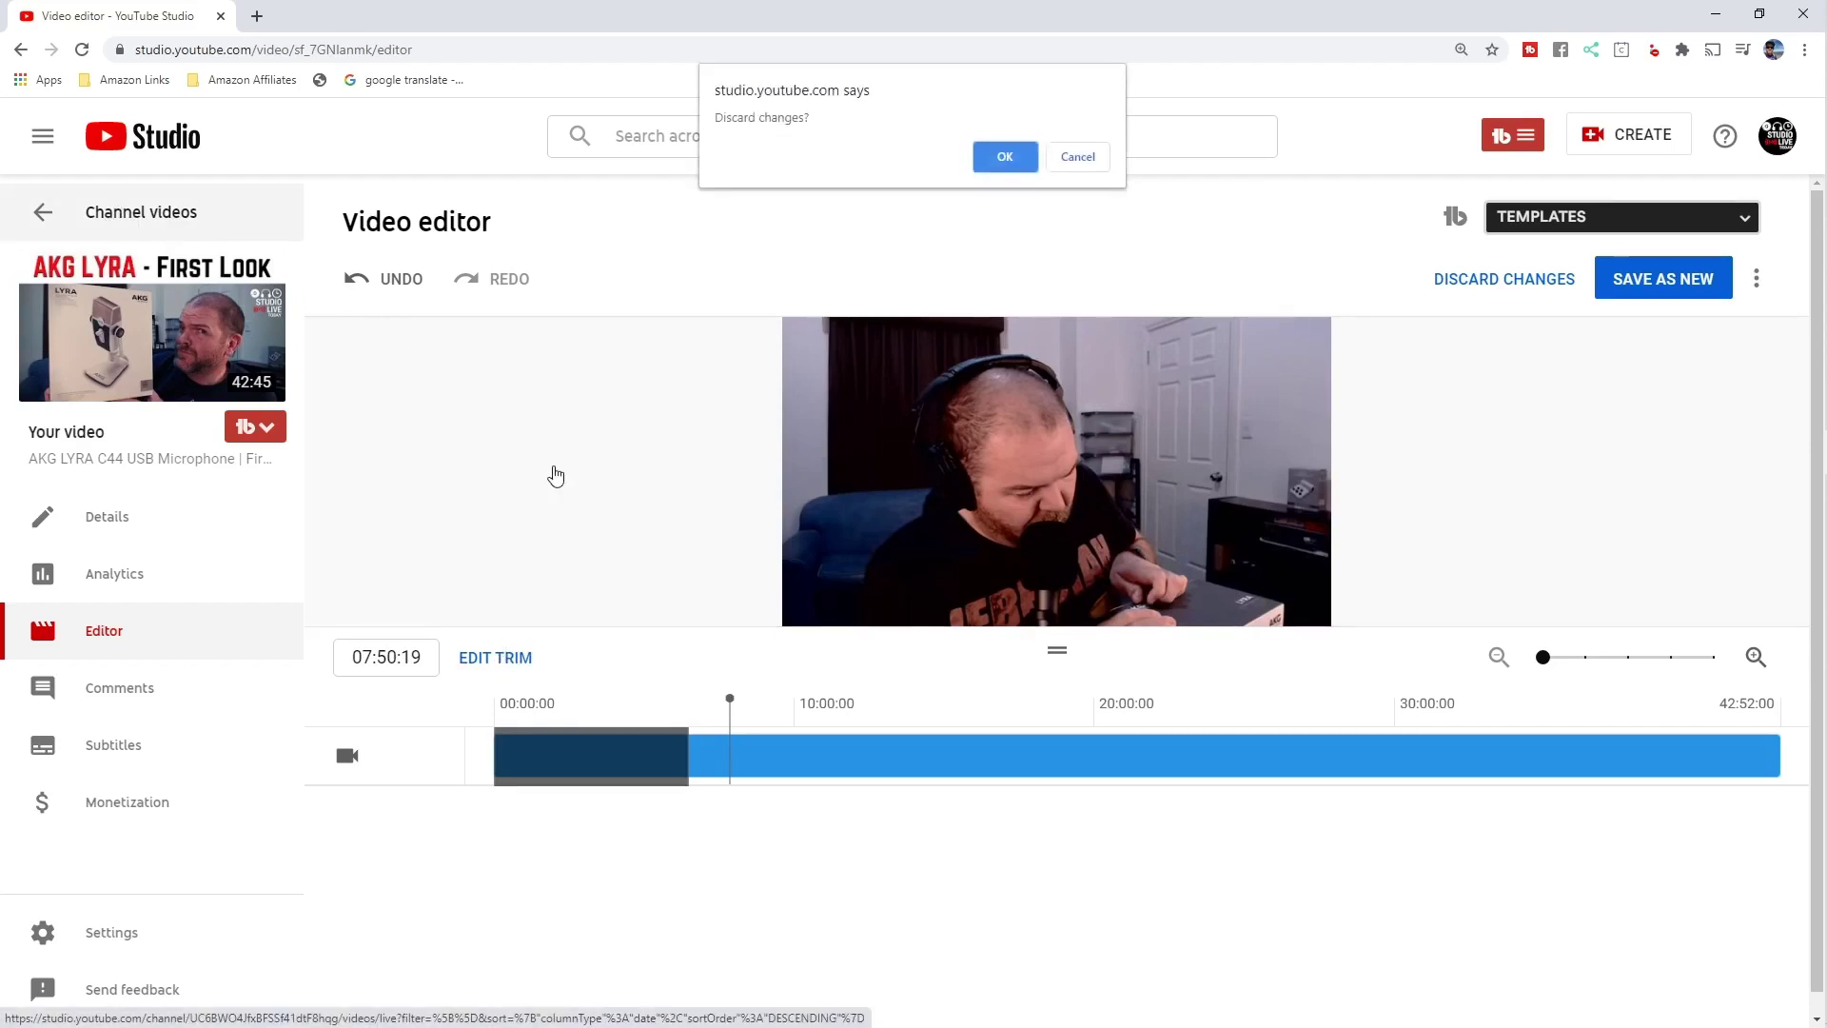
left_click(1009, 153)
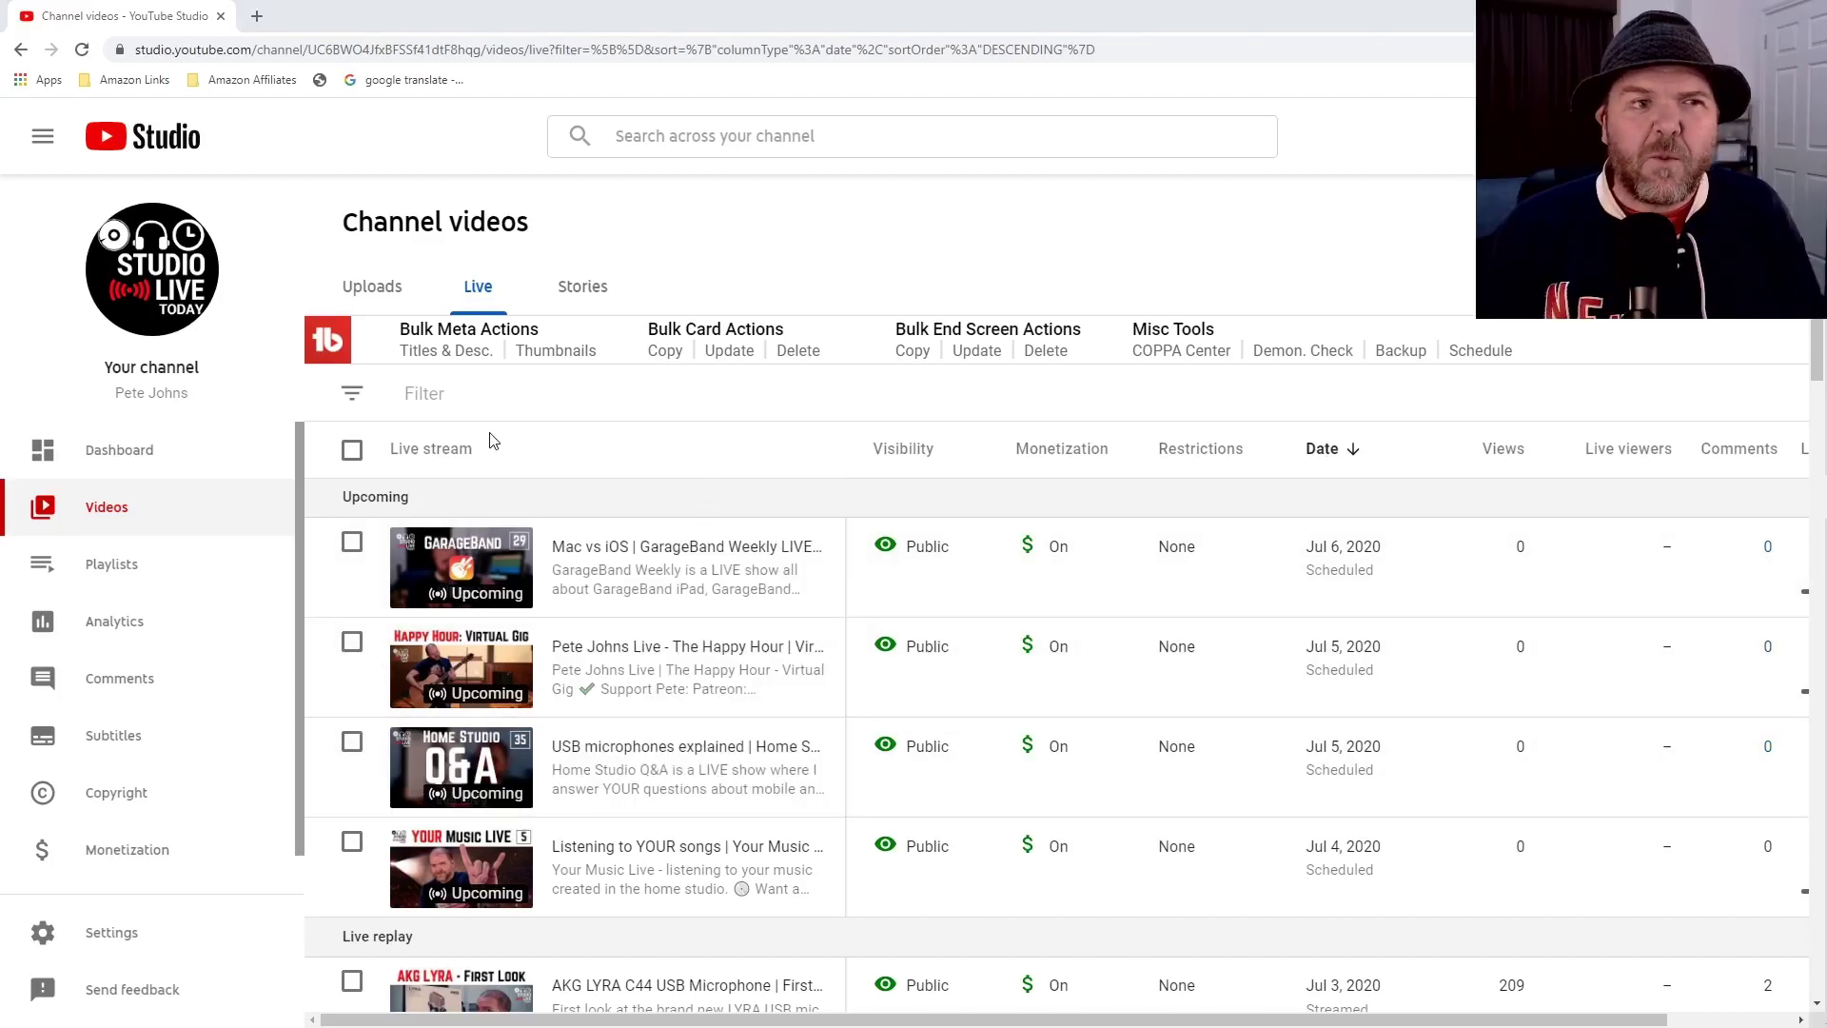
Open the uploaded video "GarageBand iOS BUGS (and workarounds to manage them)" in the video editor
left_click(377, 295)
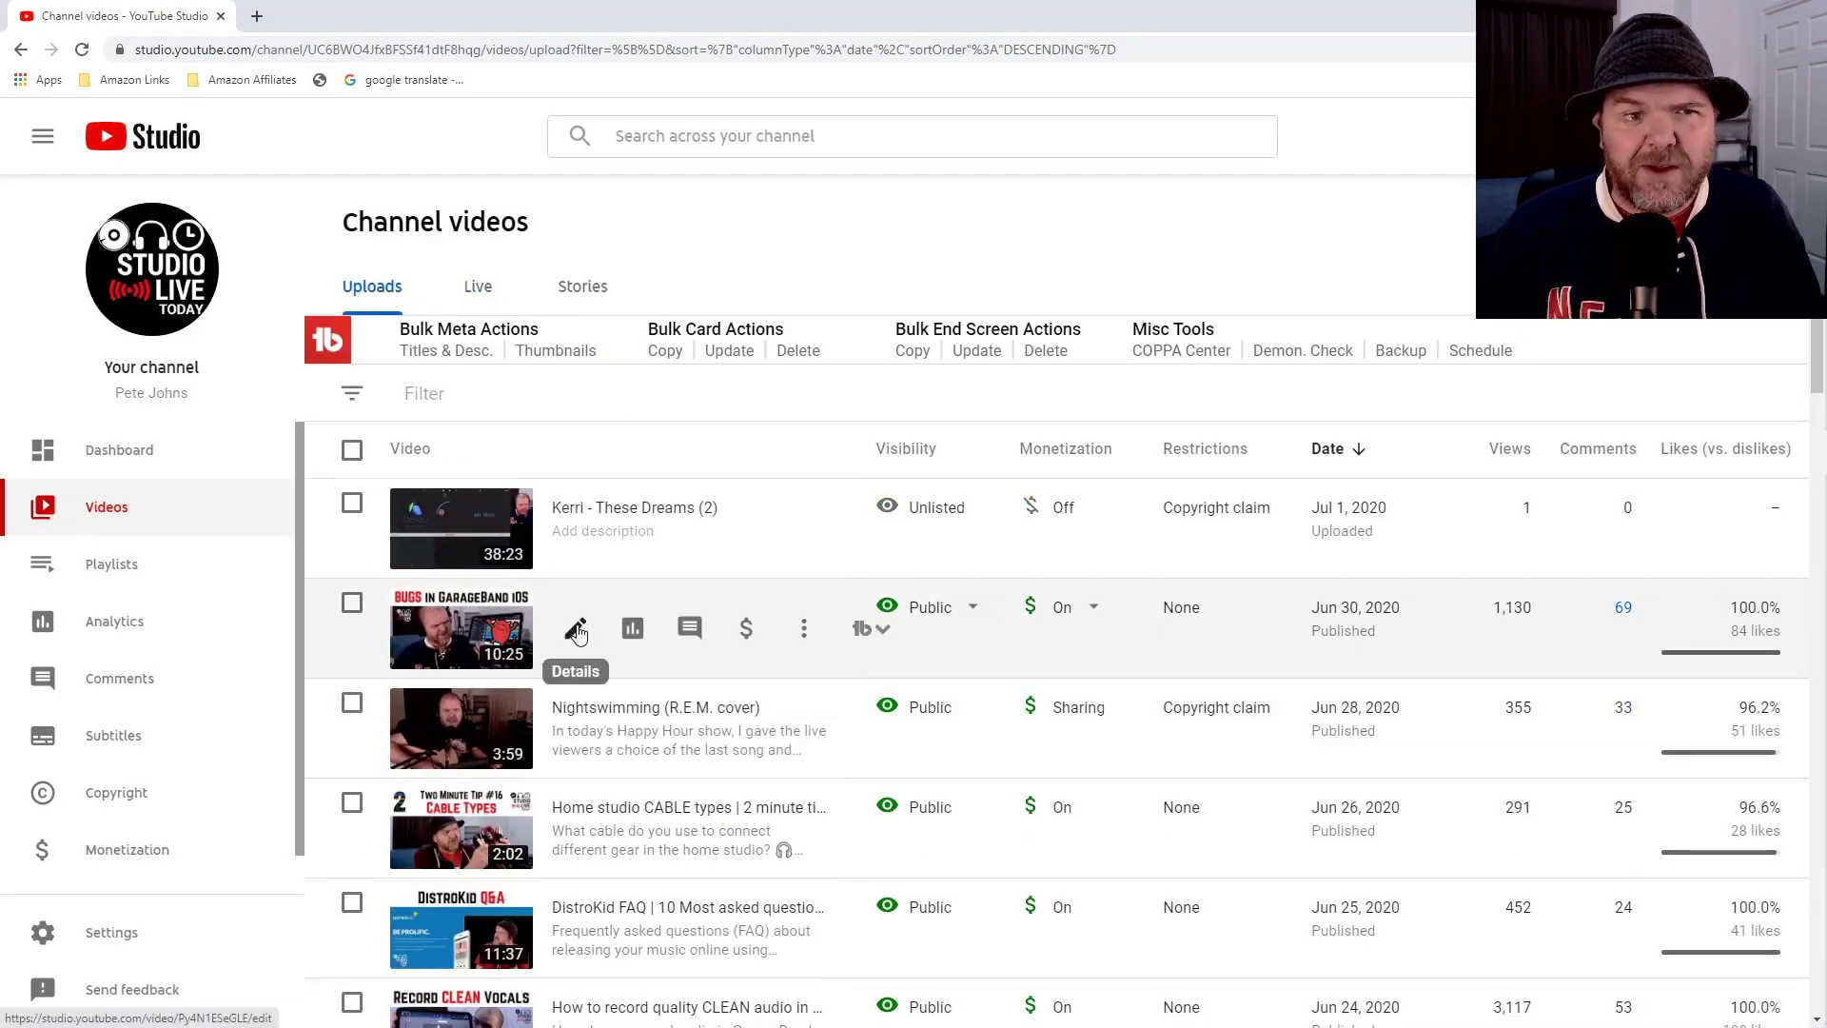
left_click(575, 632)
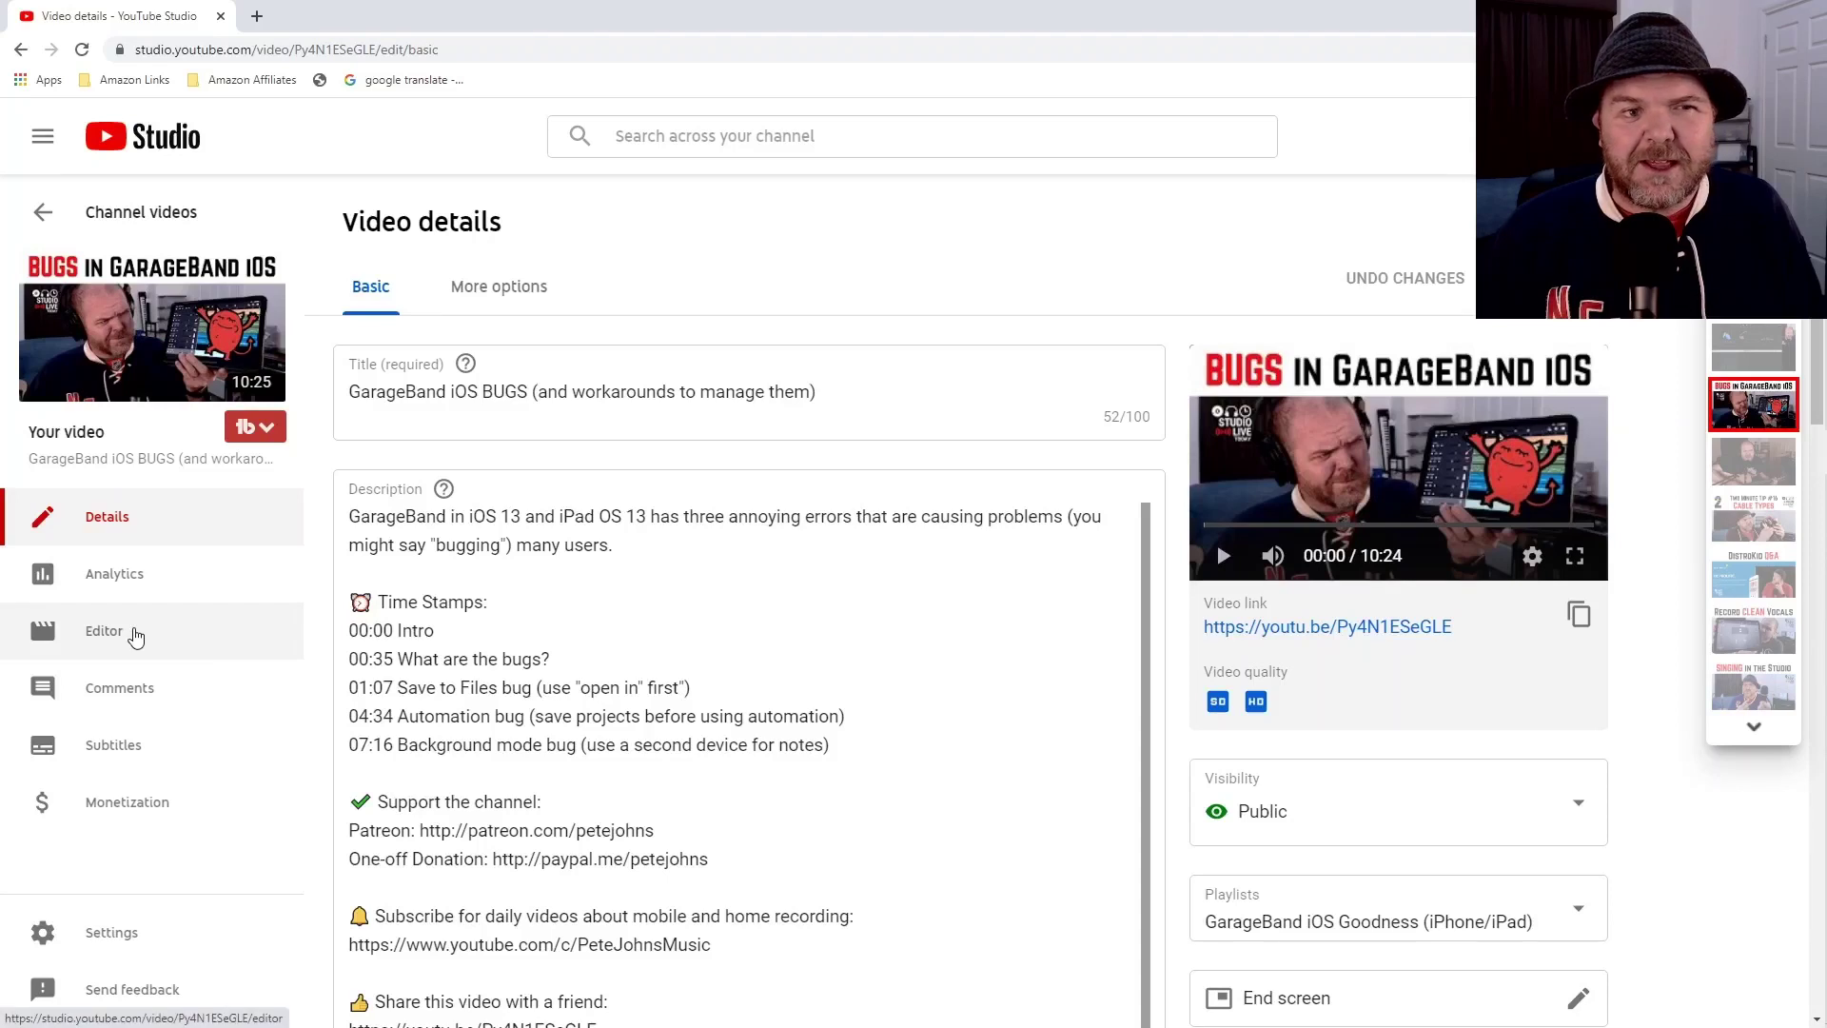
left_click(137, 637)
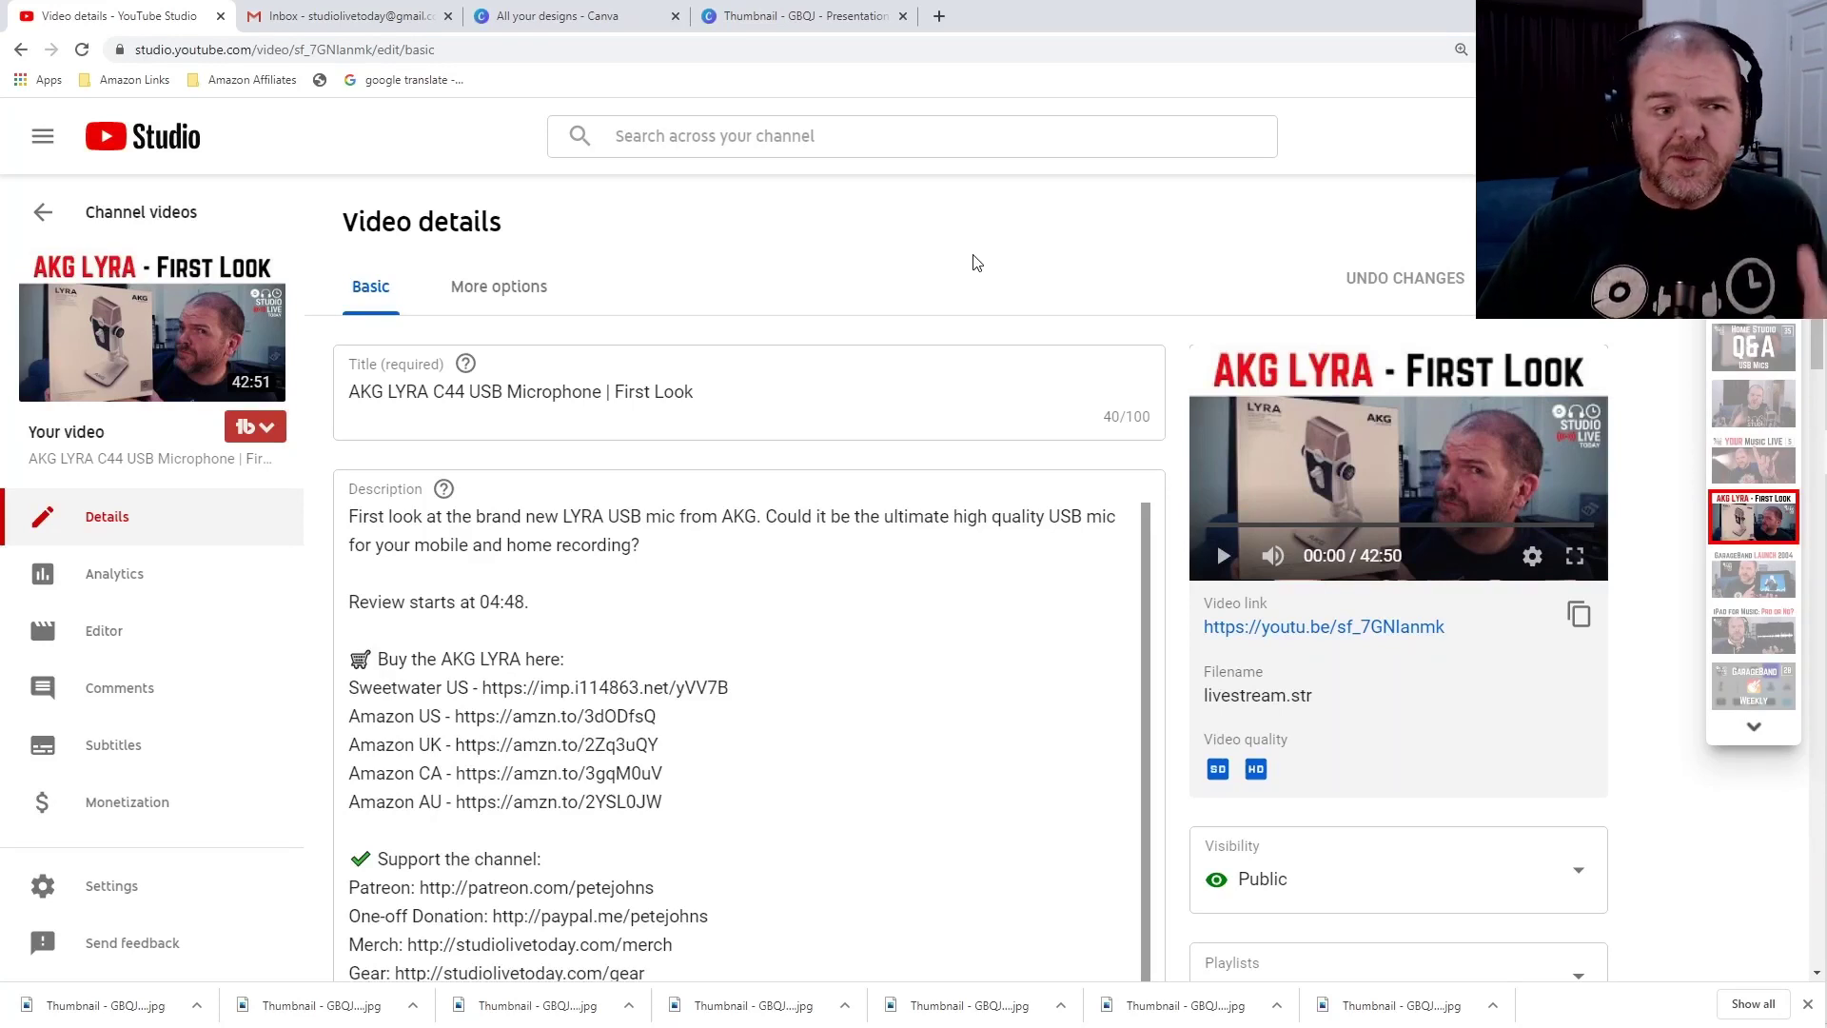
Open the "AKG LYRA C44 USB Microphone | First Look" video in the editor, review its timeline tracks and play the opening seconds
left_click(152, 631)
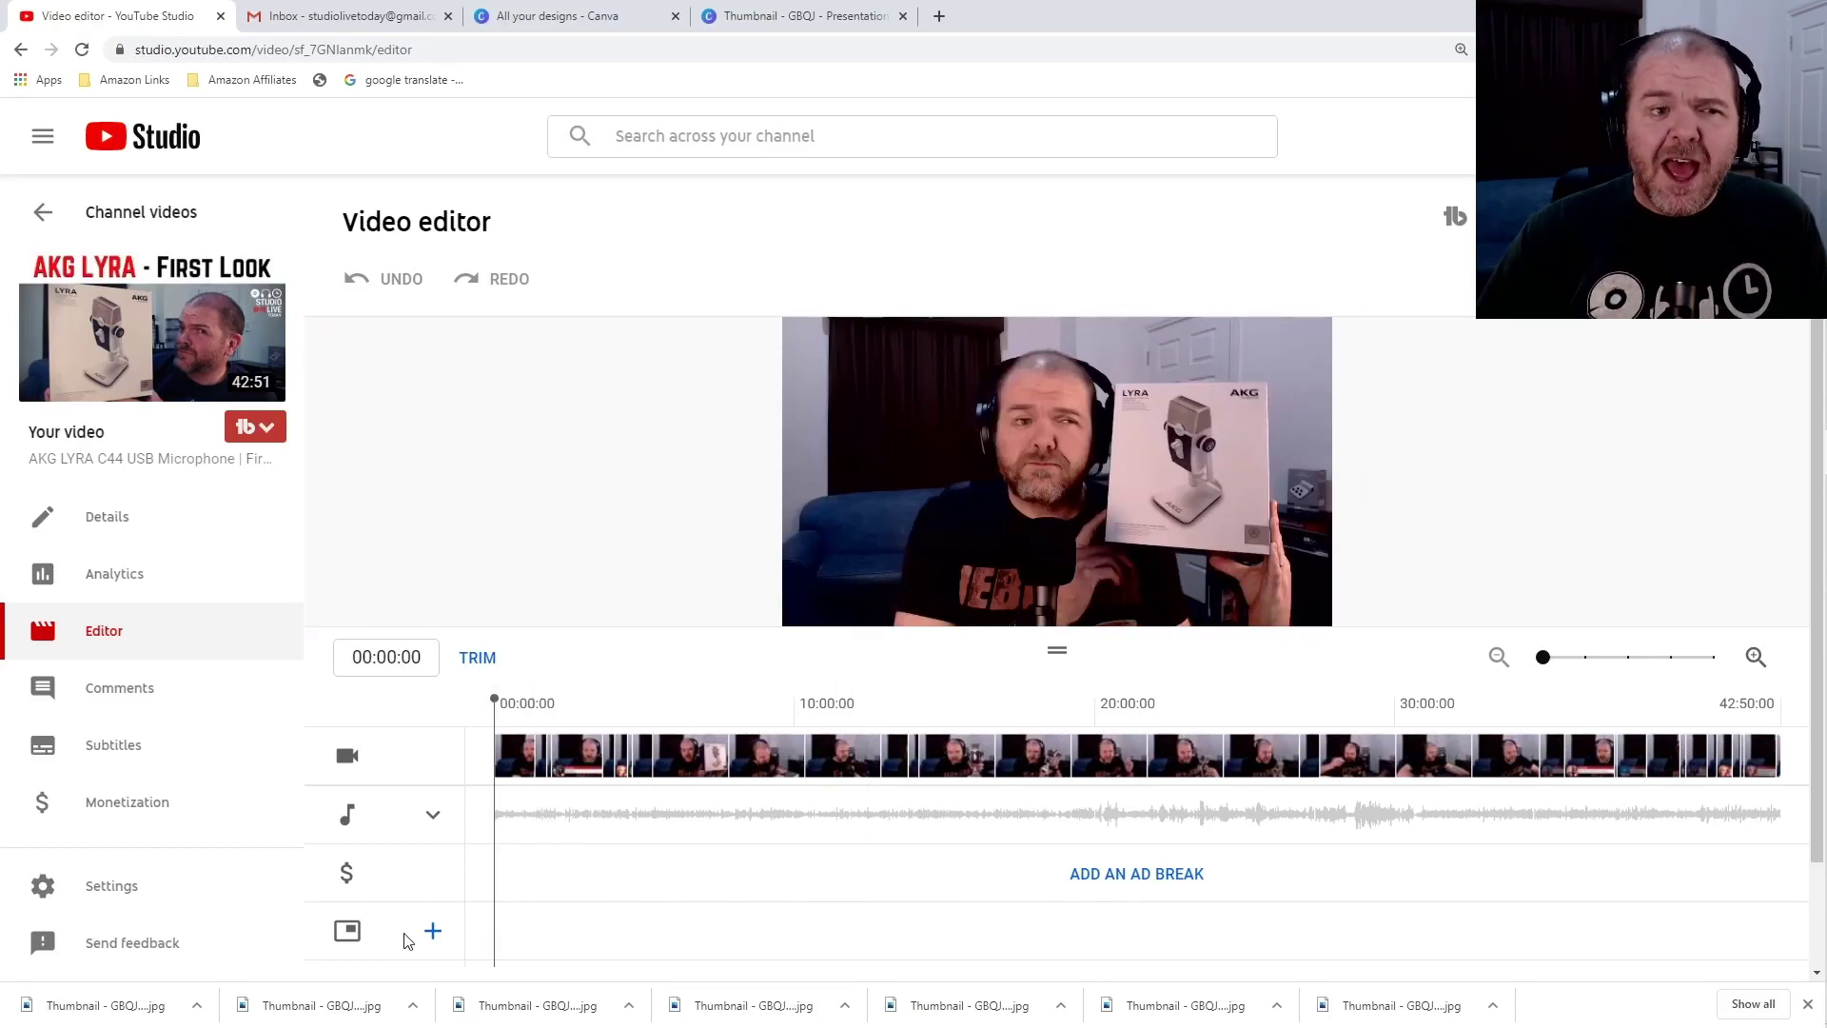
scroll(475, 837, "down", 2)
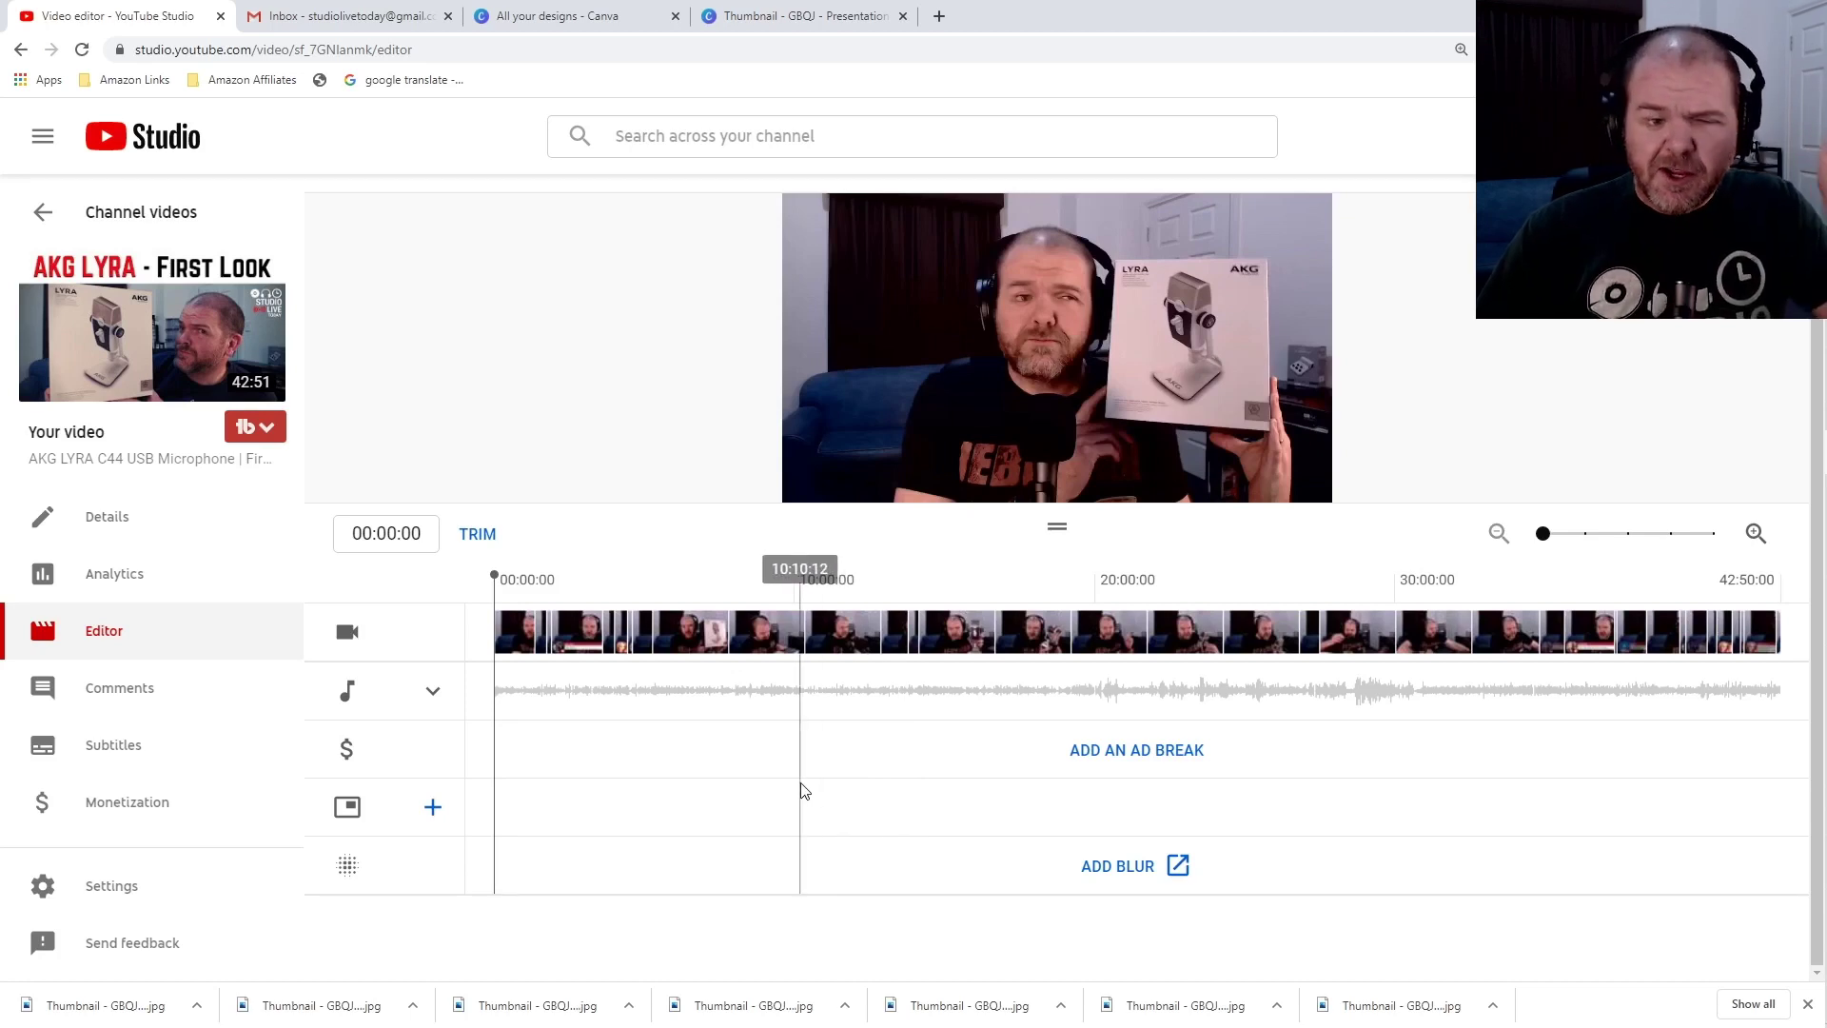
scroll(785, 804, "up", 2)
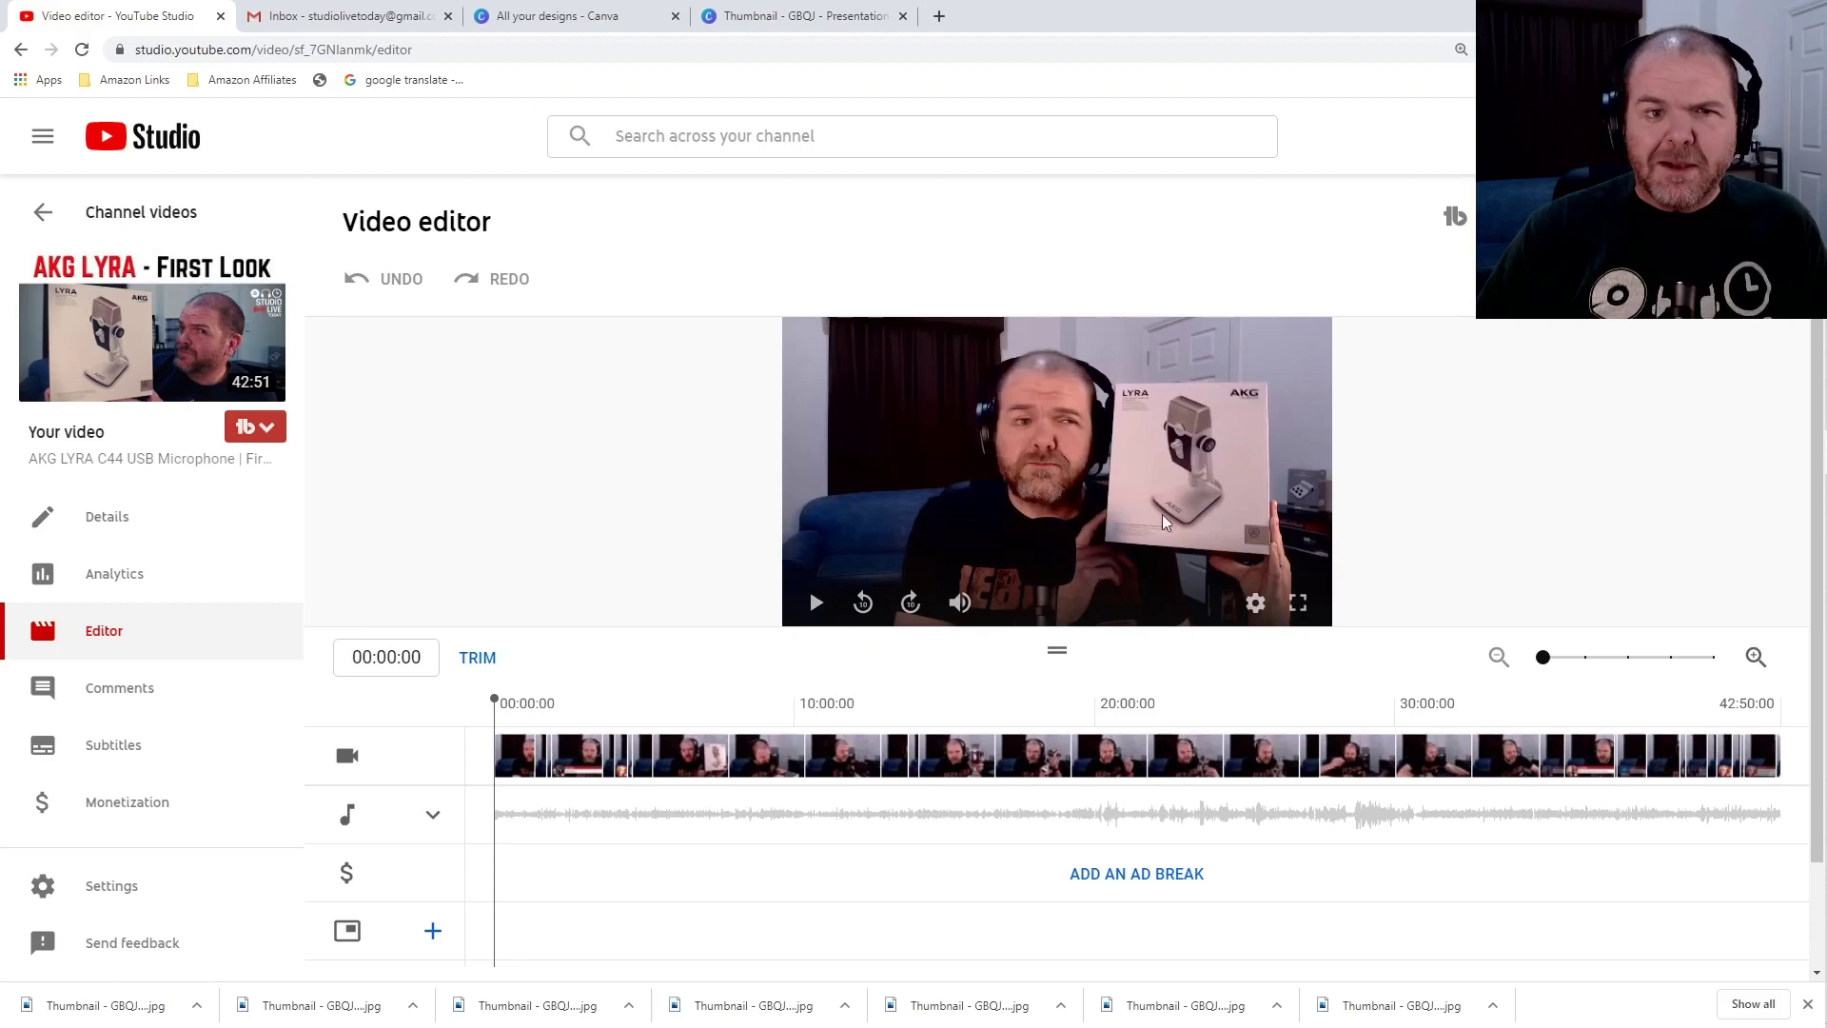
left_click(816, 602)
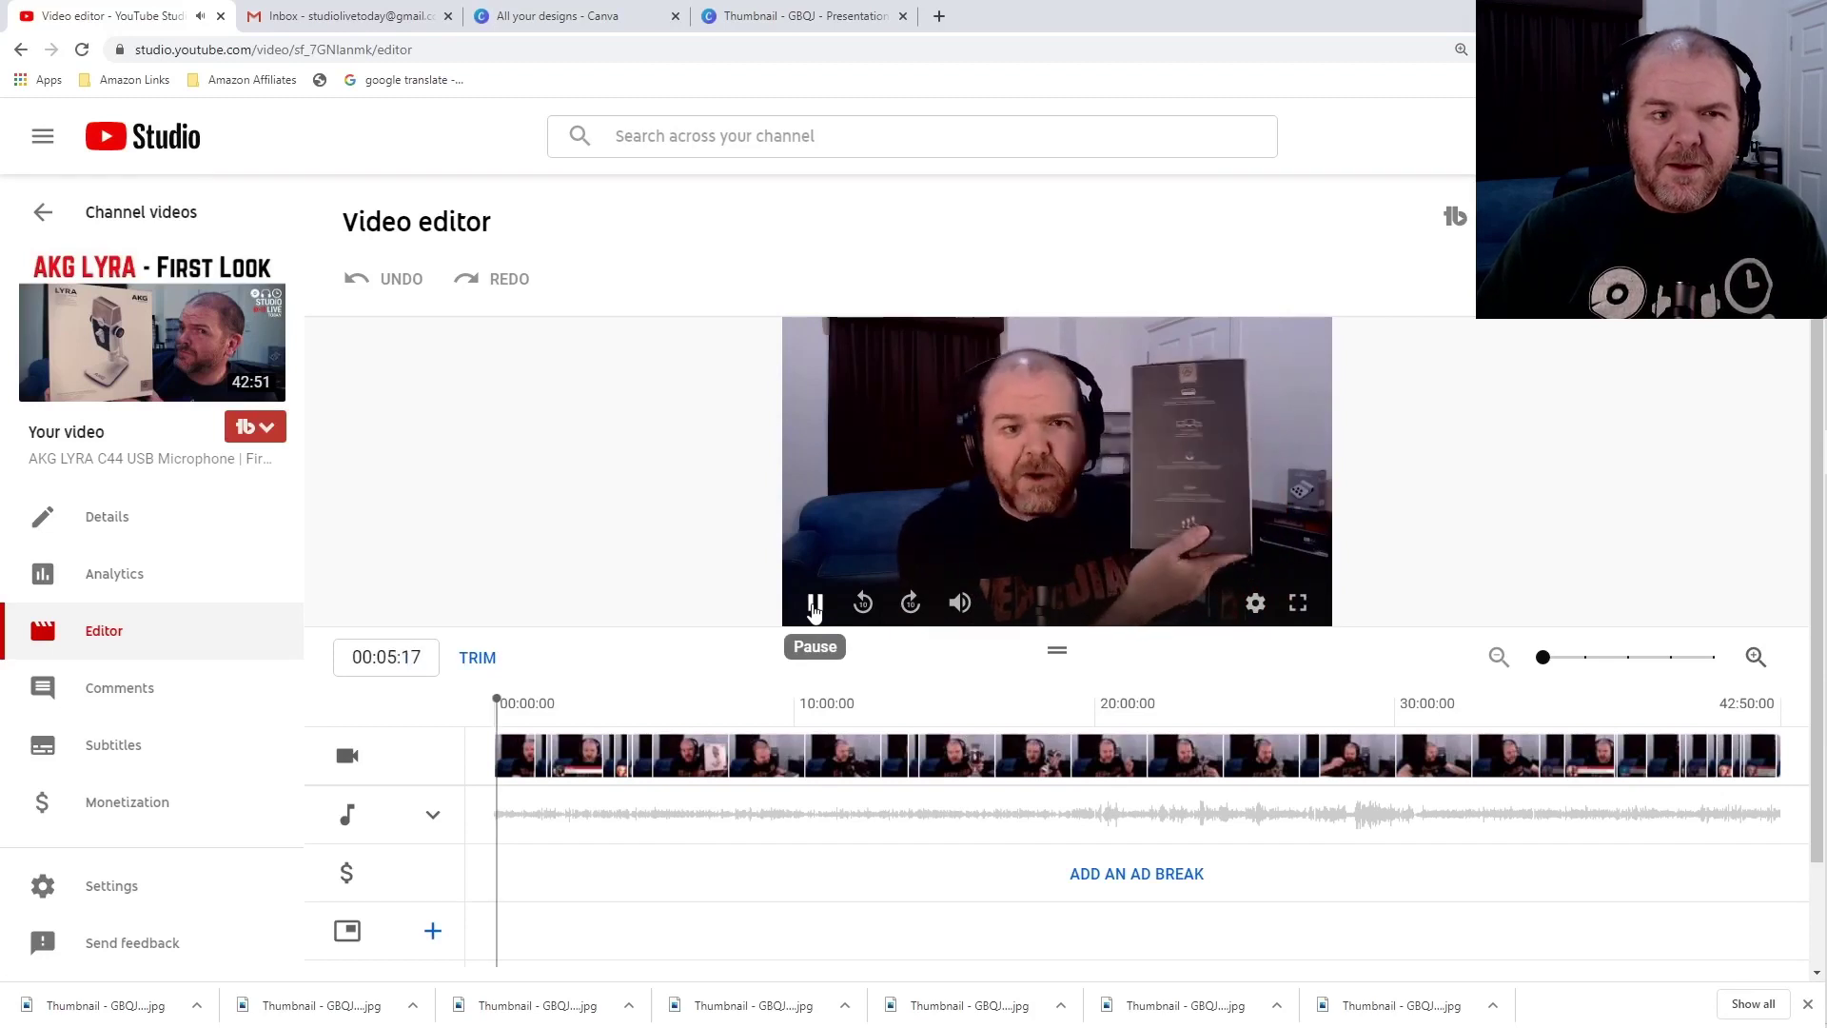
left_click(815, 606)
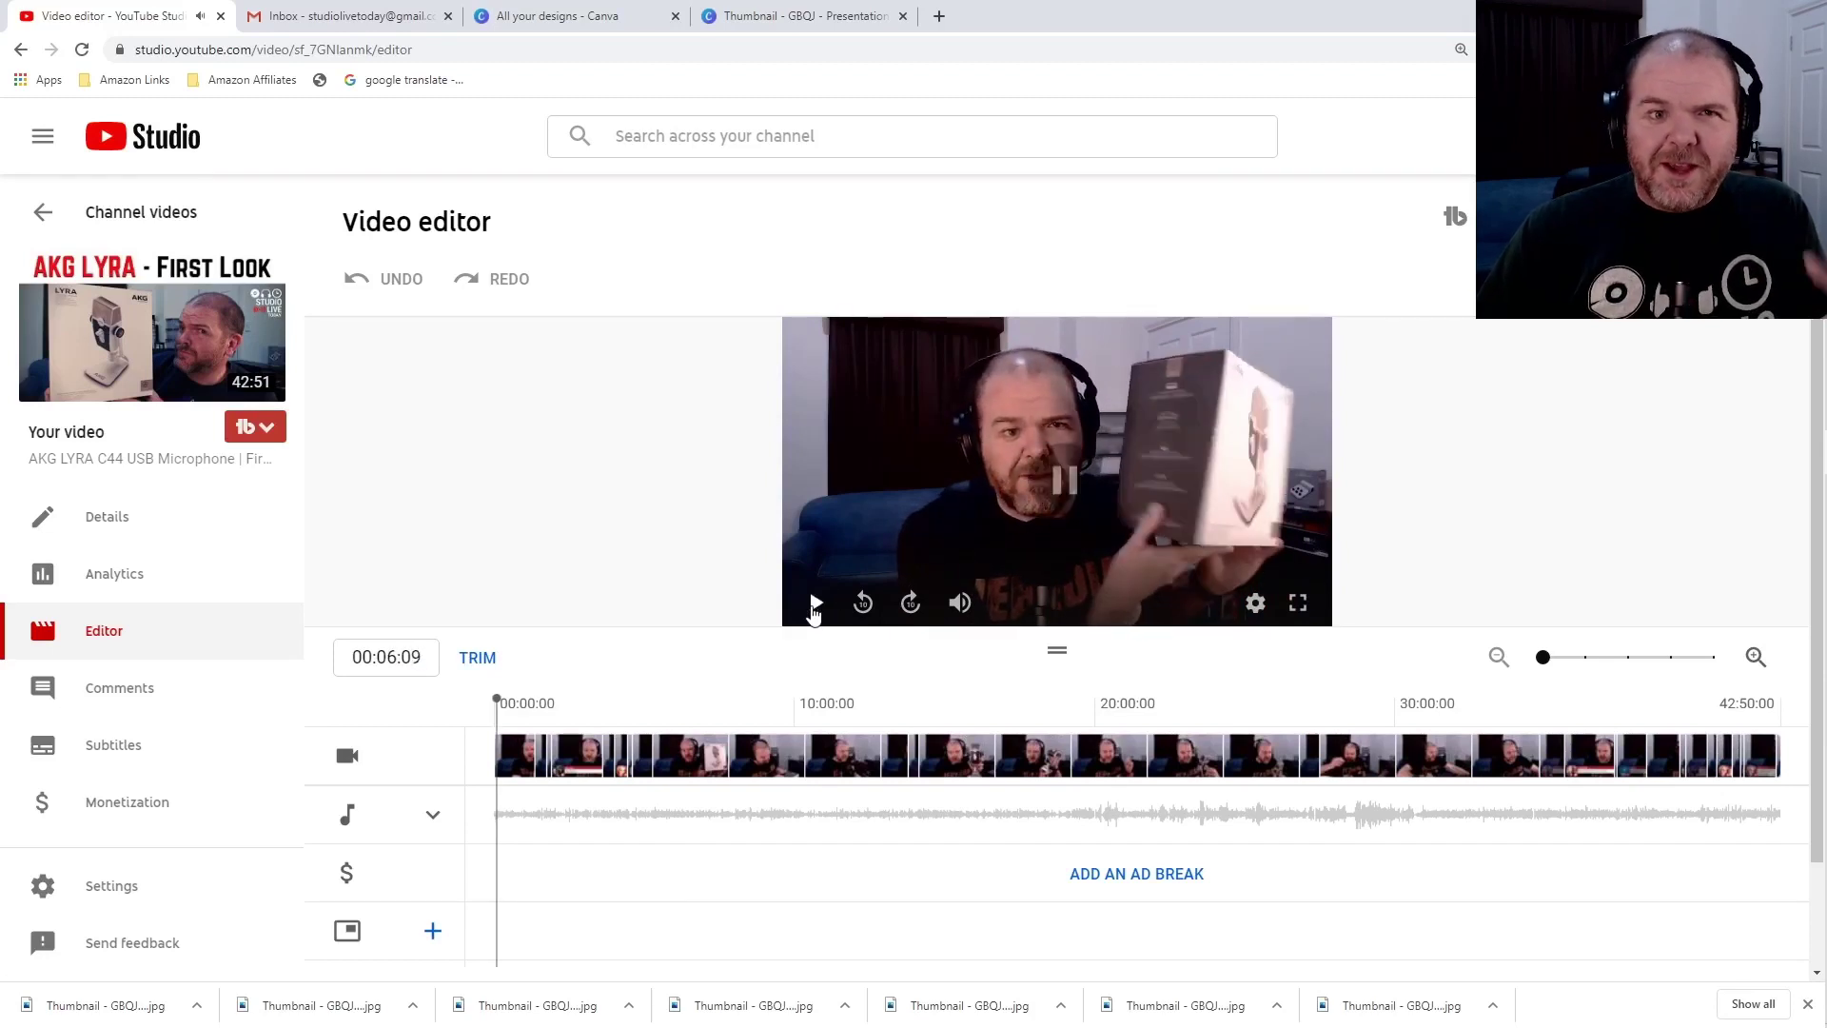
Start a trim on the AKG LYRA video and place the playhead at 04:38:11, shortly before the review begins
left_click(479, 659)
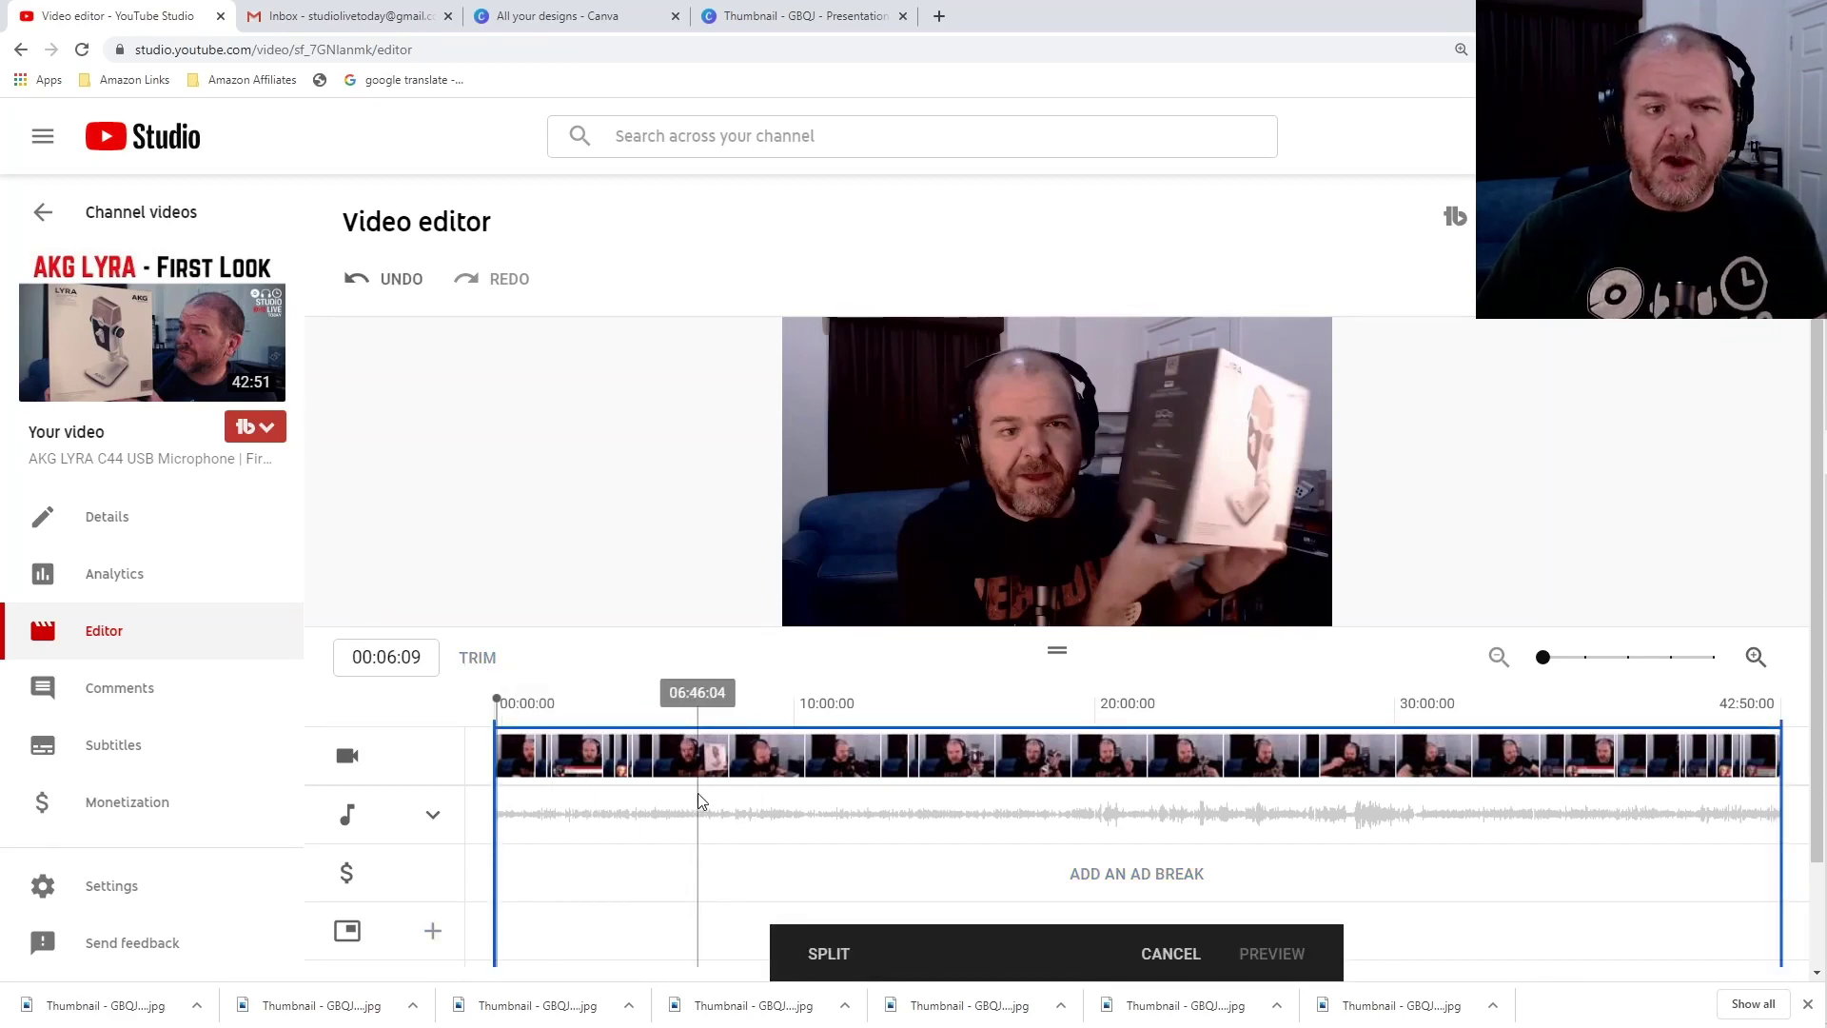
left_click(636, 776)
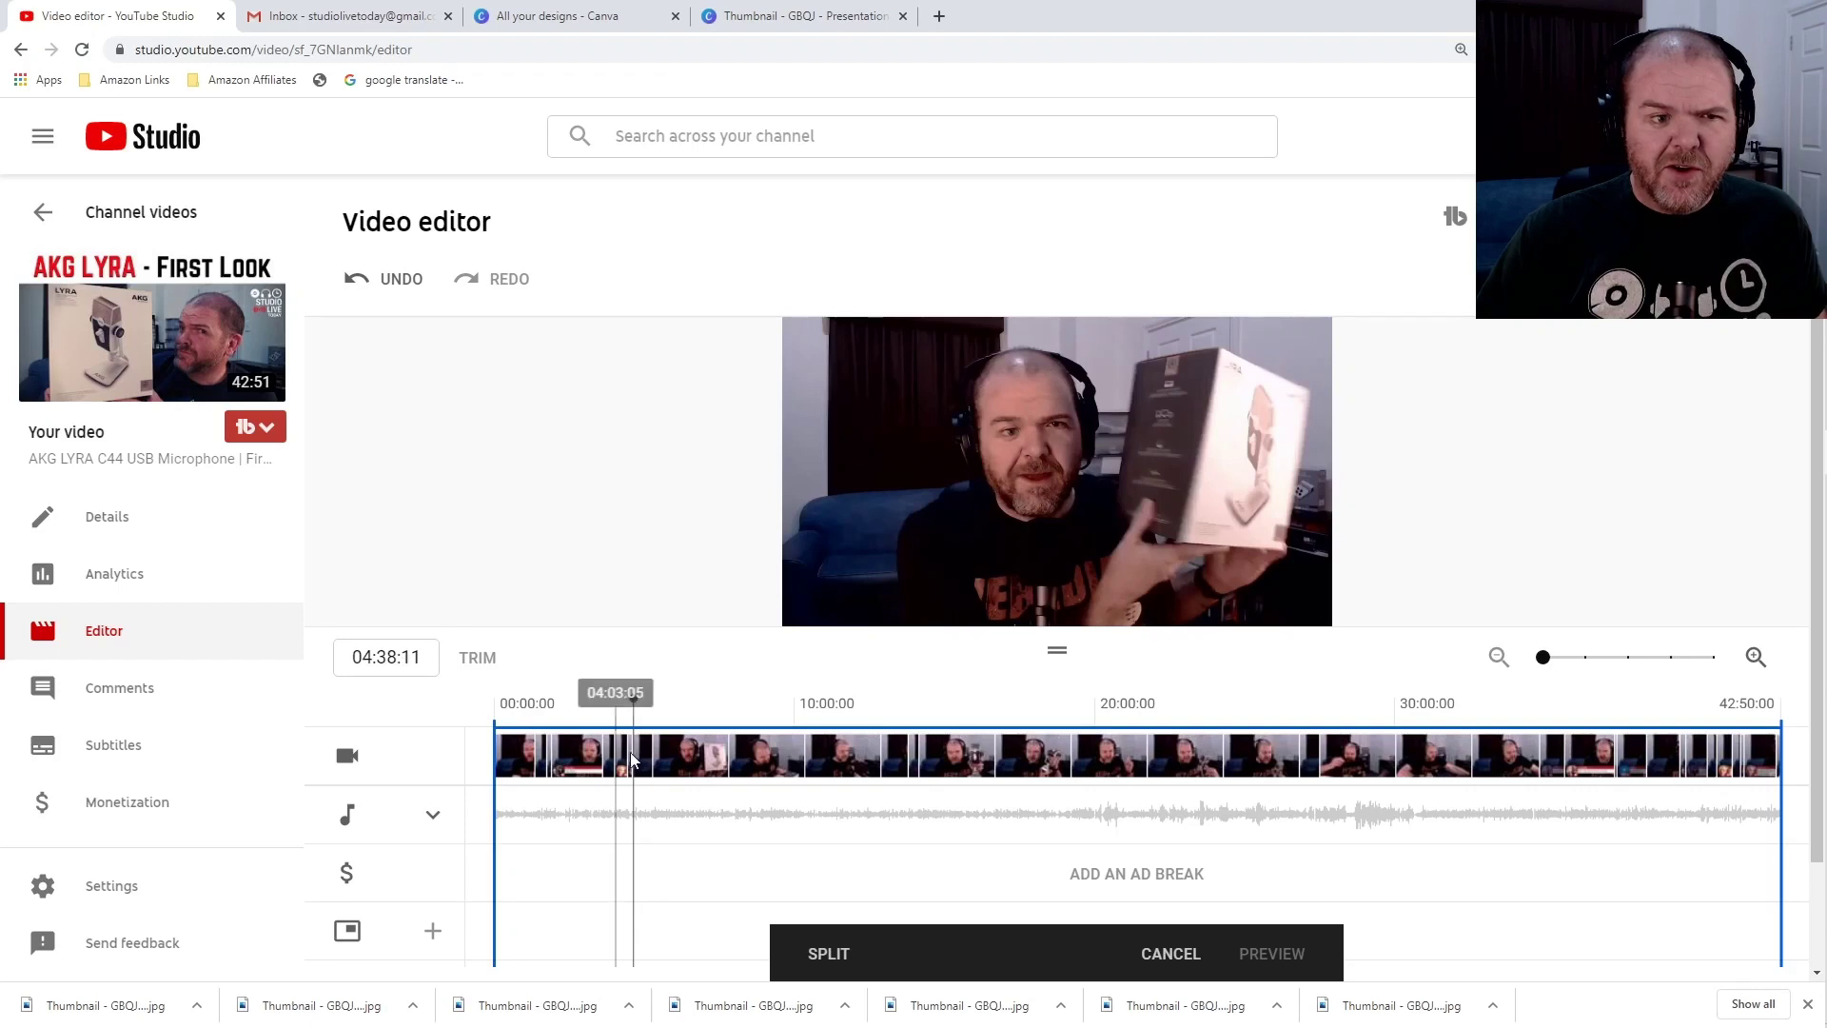
left_click(909, 601)
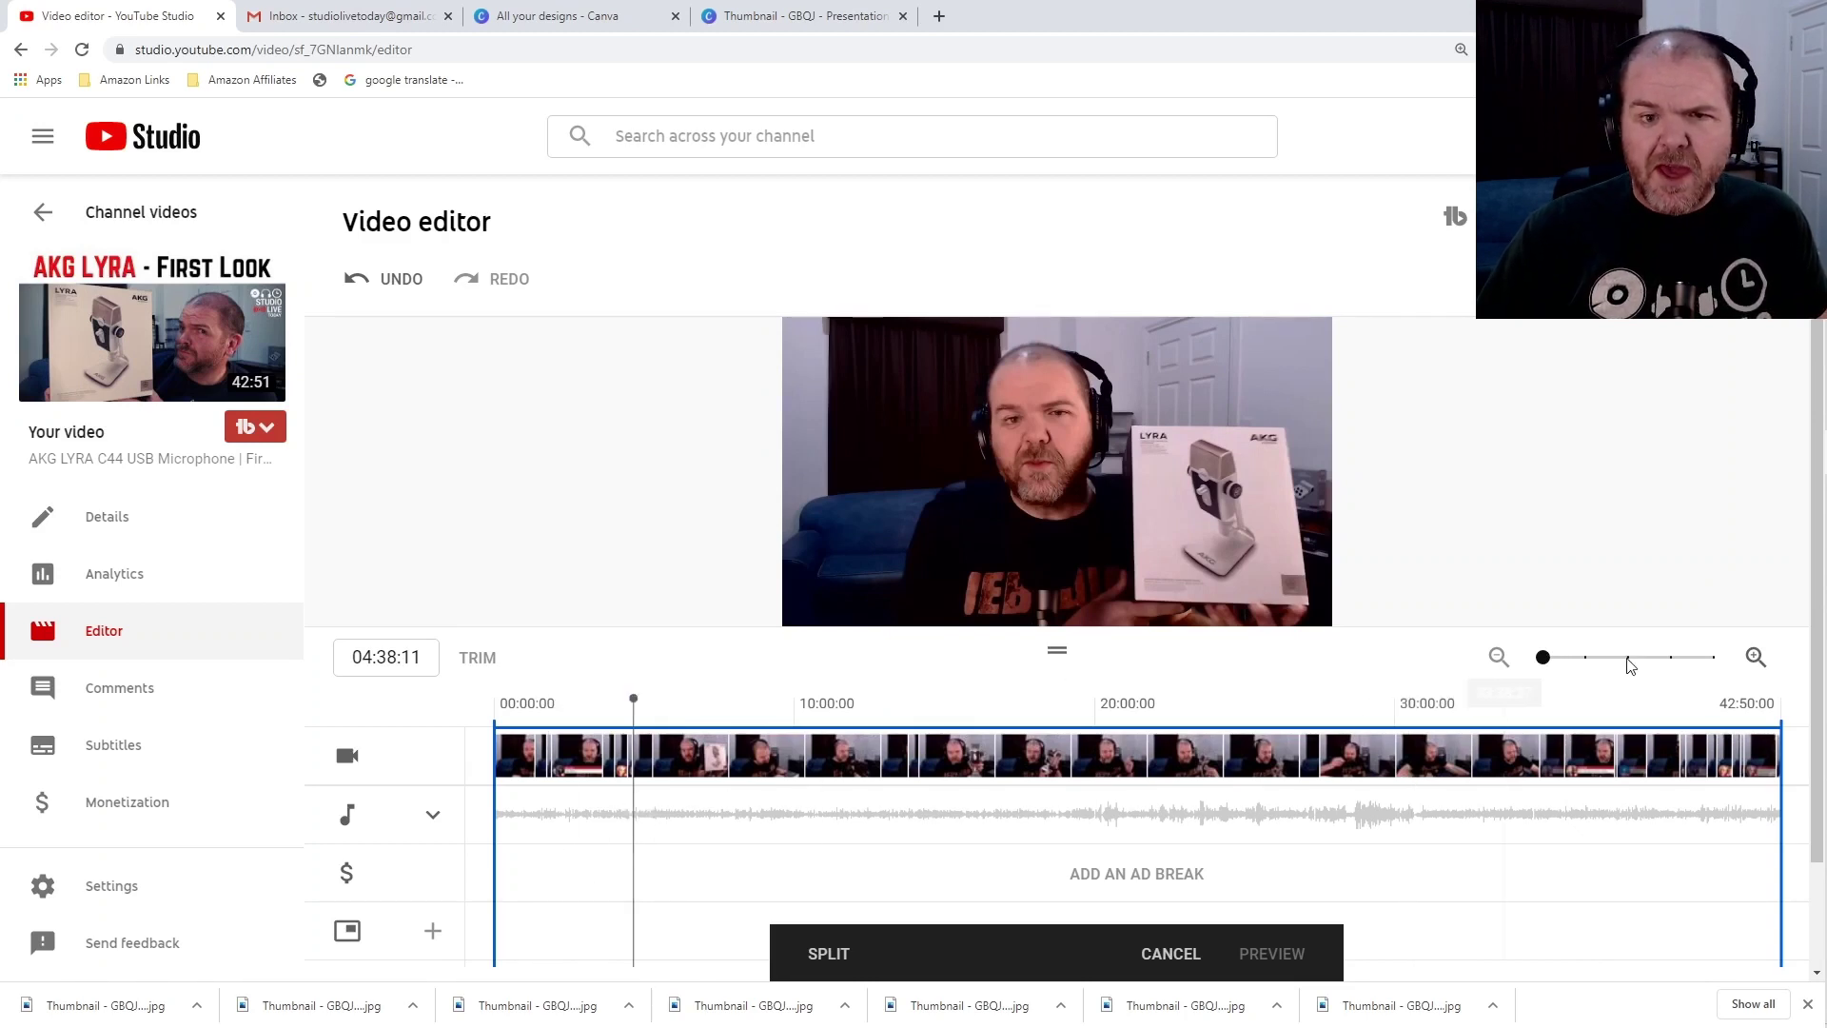
left_click(1581, 658)
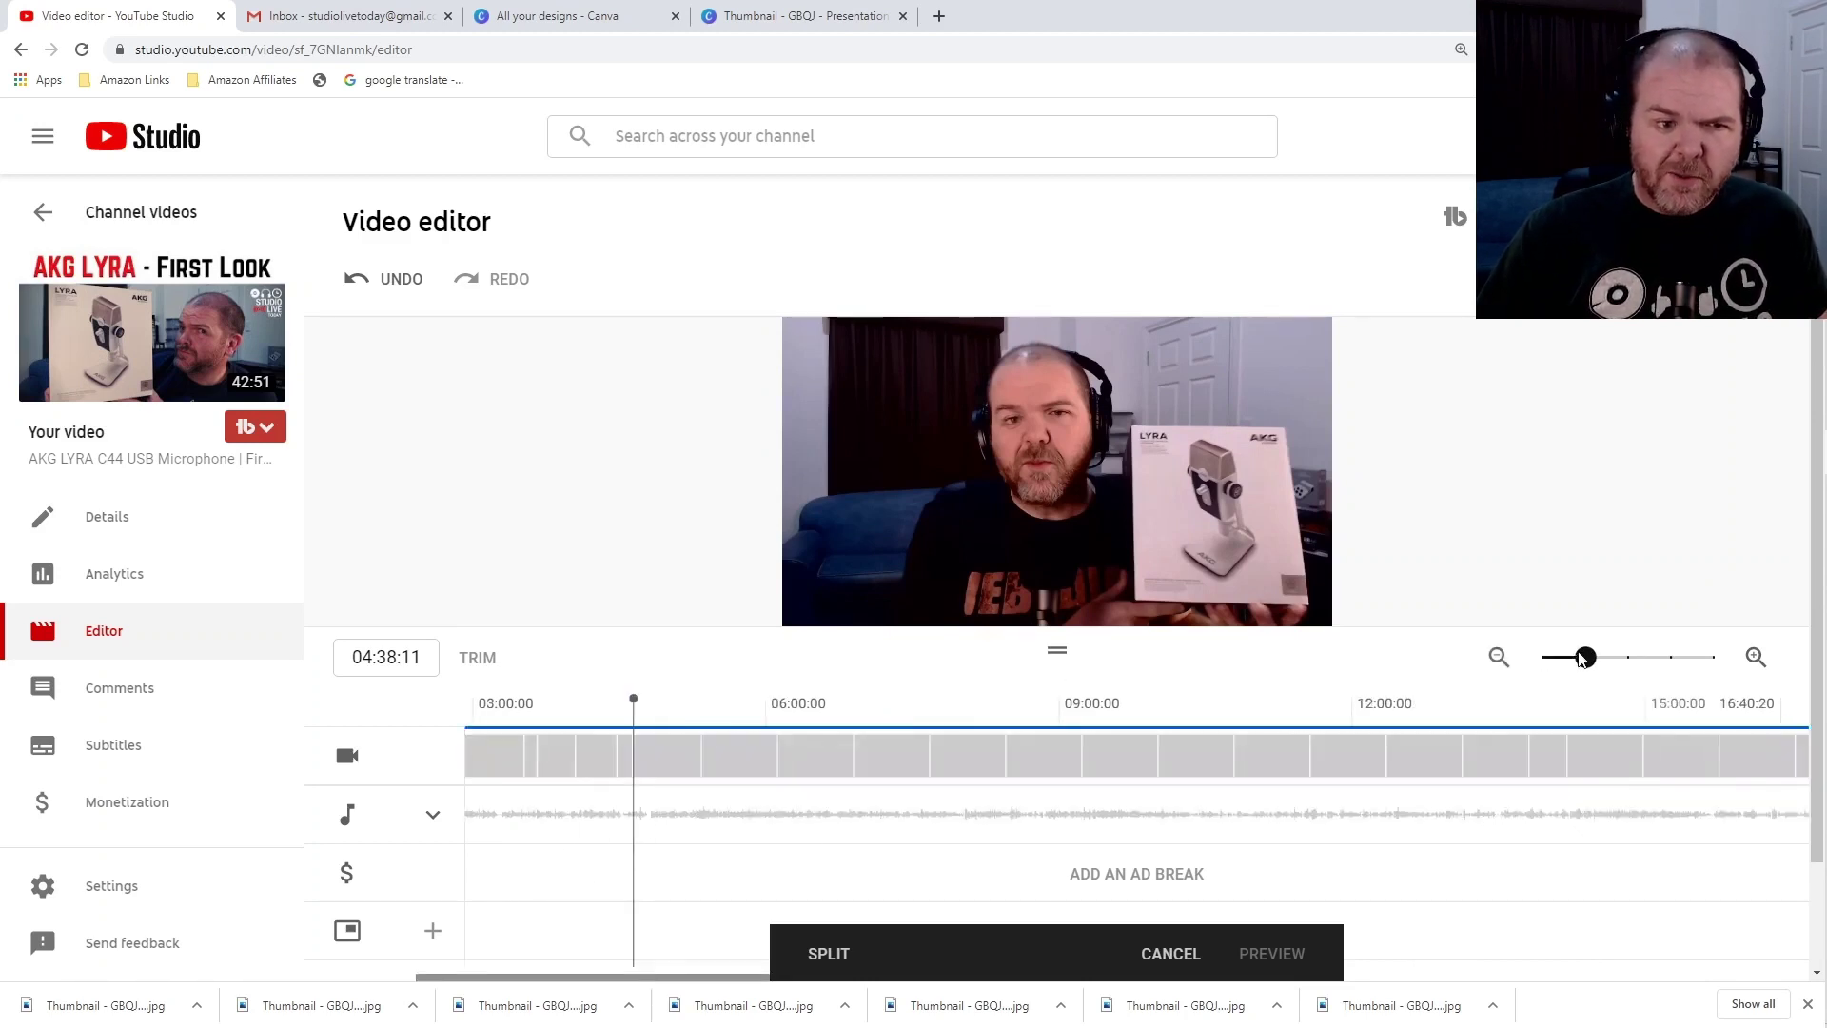
left_click(1616, 663)
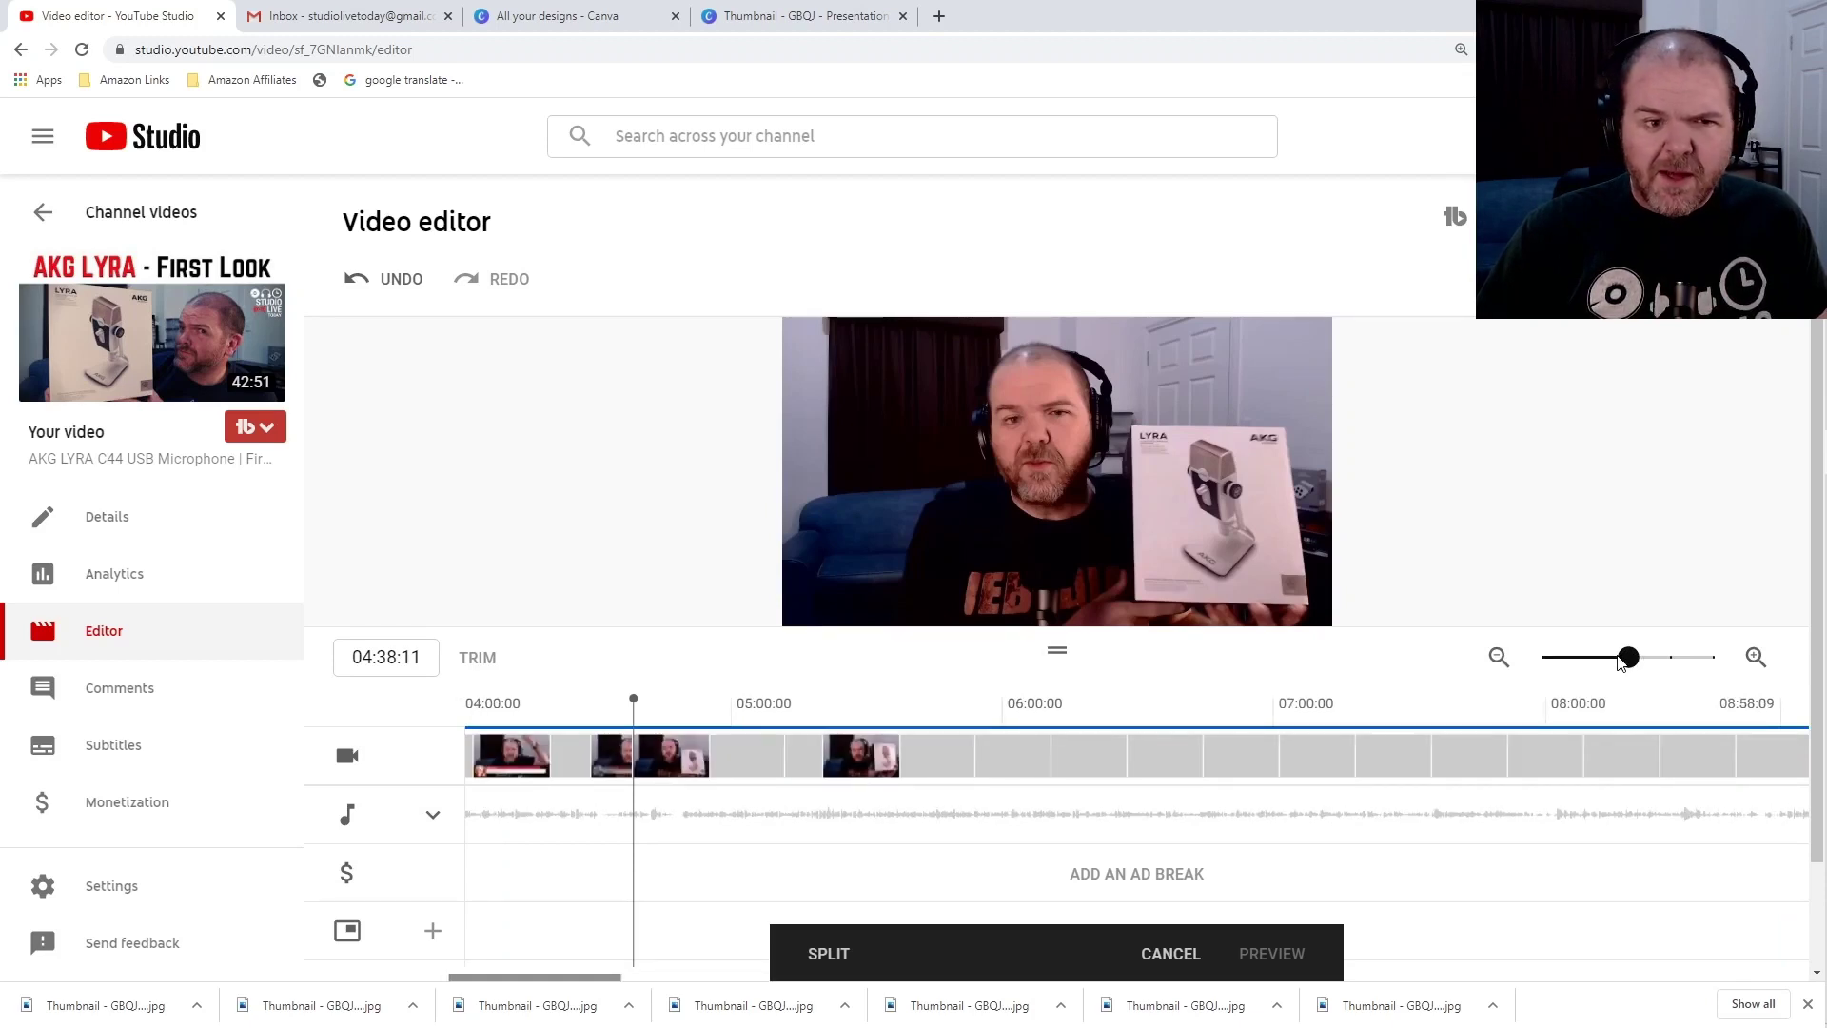
left_click(1667, 661)
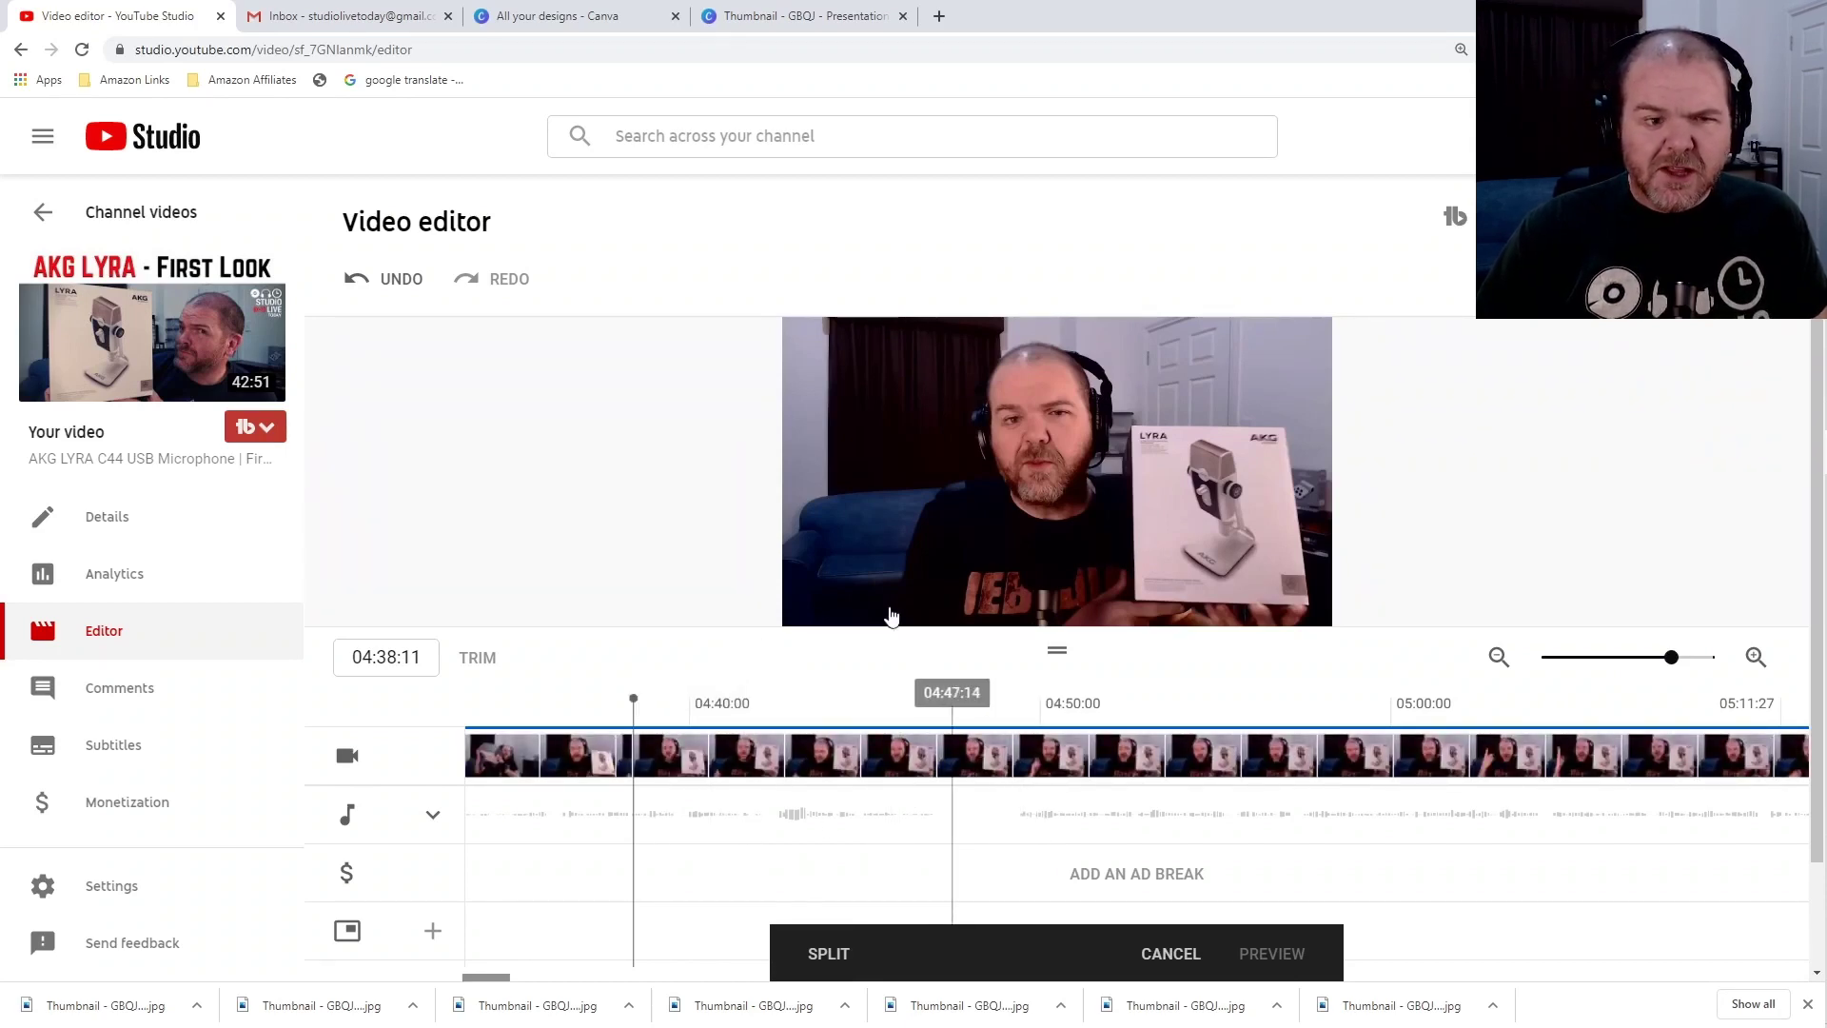
Play the video up to the start of the review and place the playhead at 04:48:25
mouse_move(816, 607)
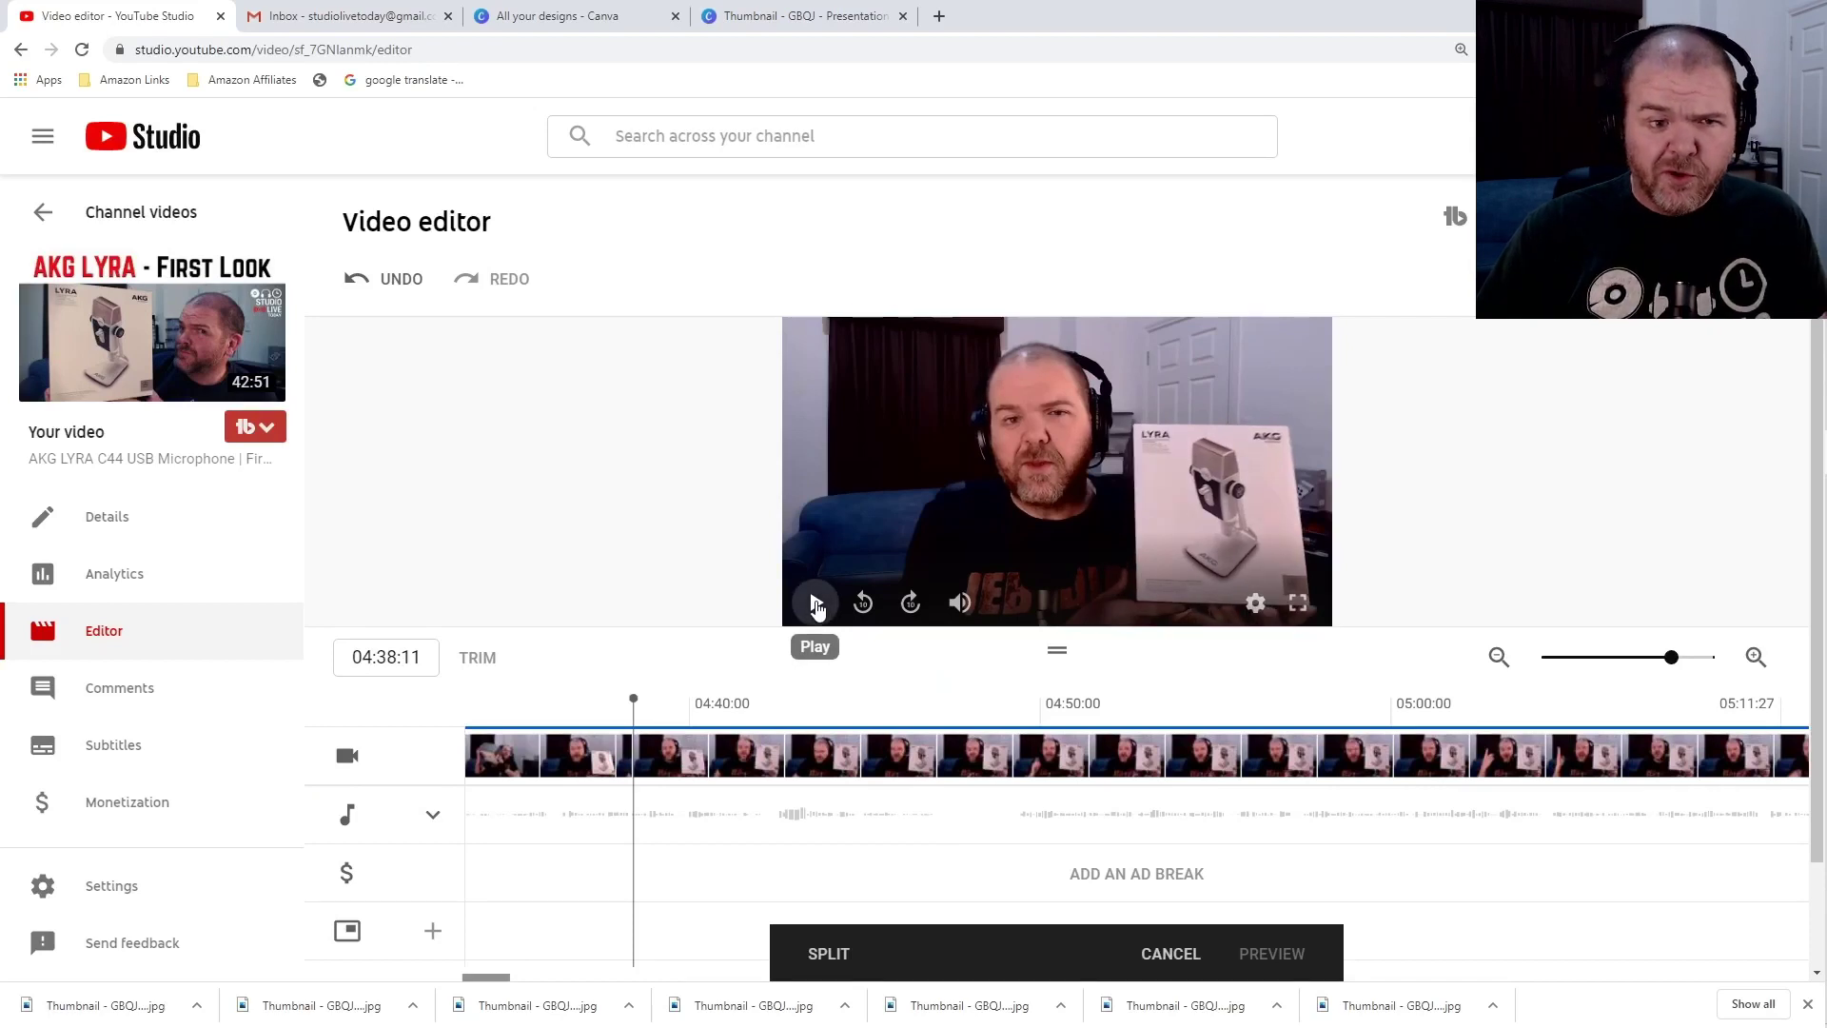
left_click(816, 607)
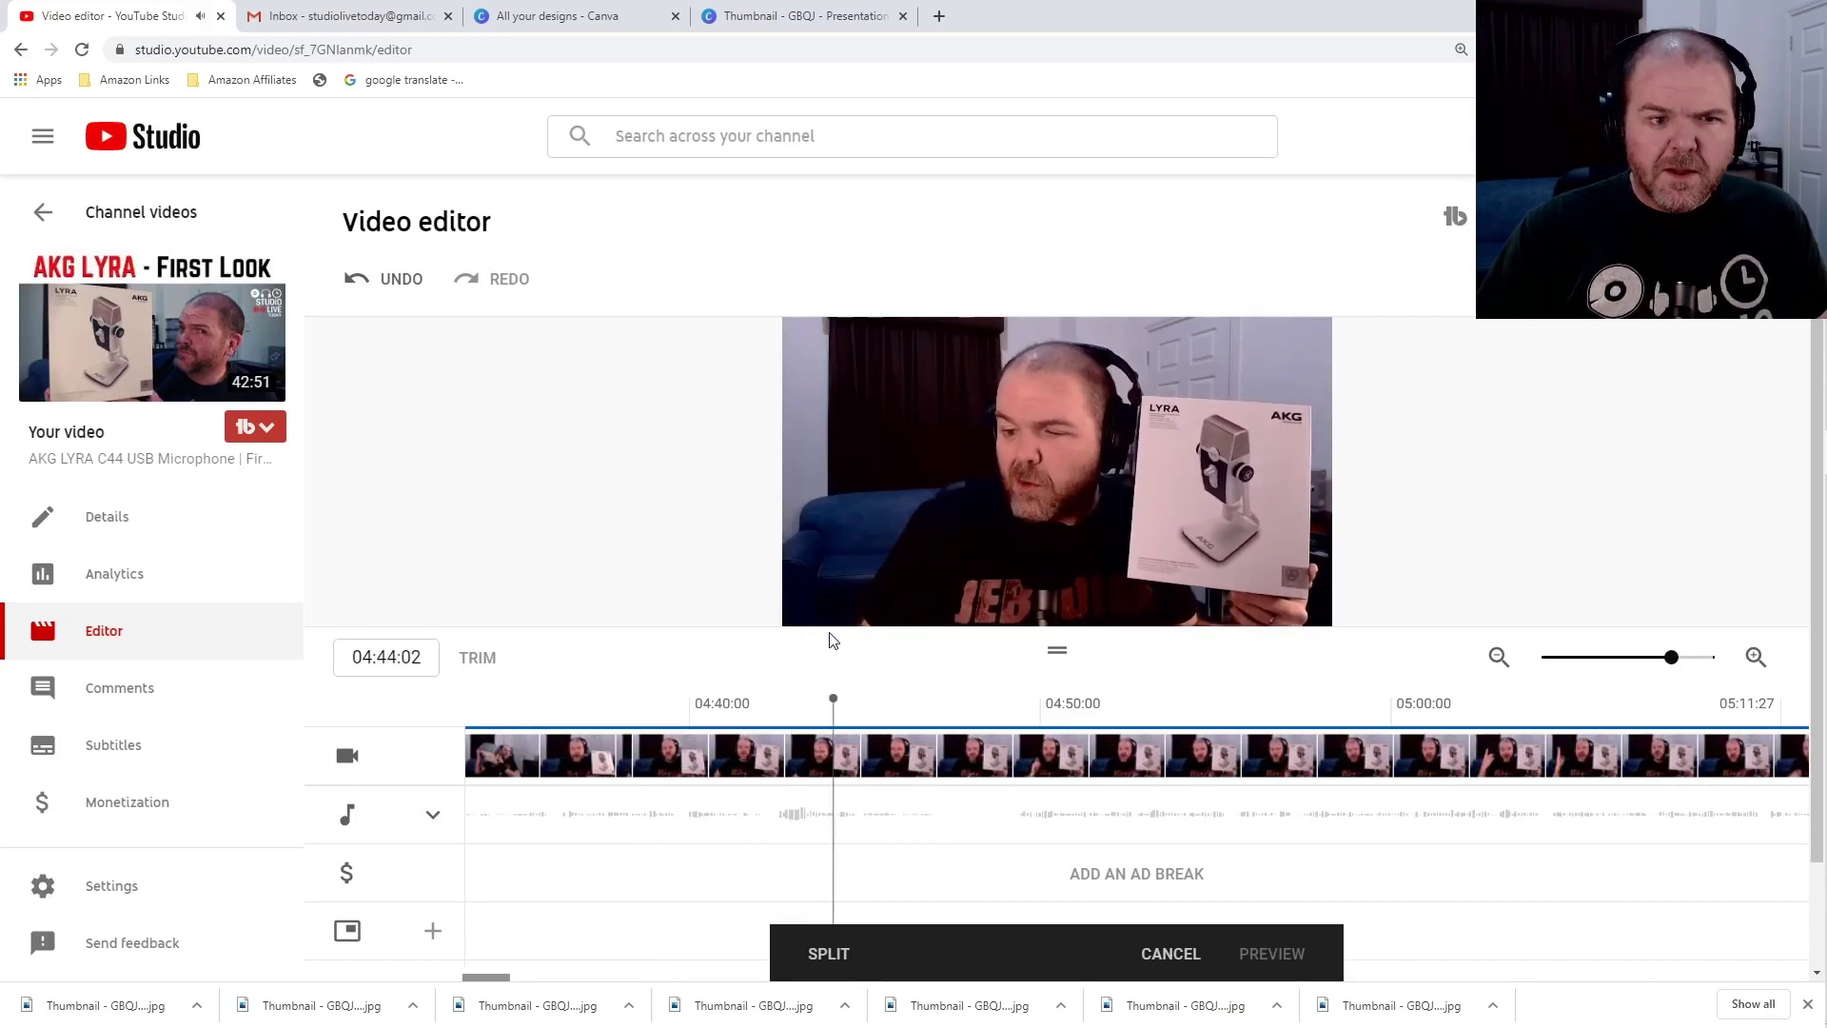
mouse_move(820, 612)
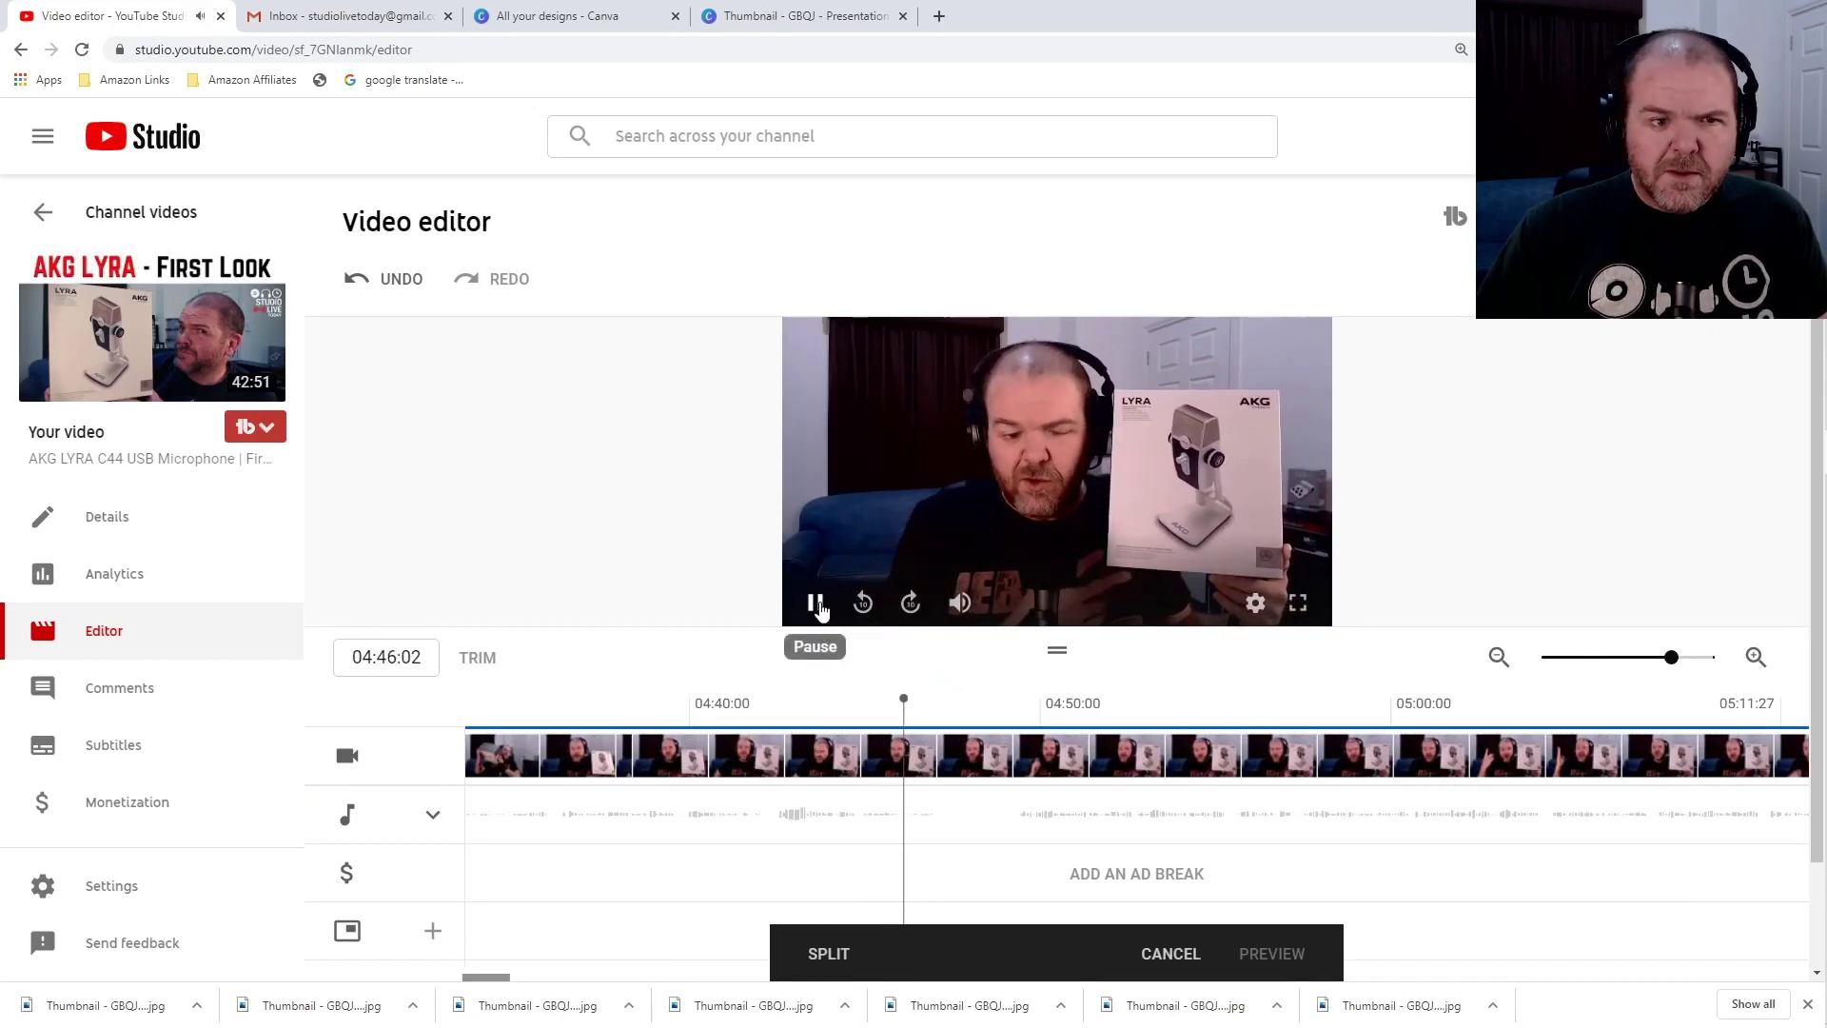
left_click(816, 605)
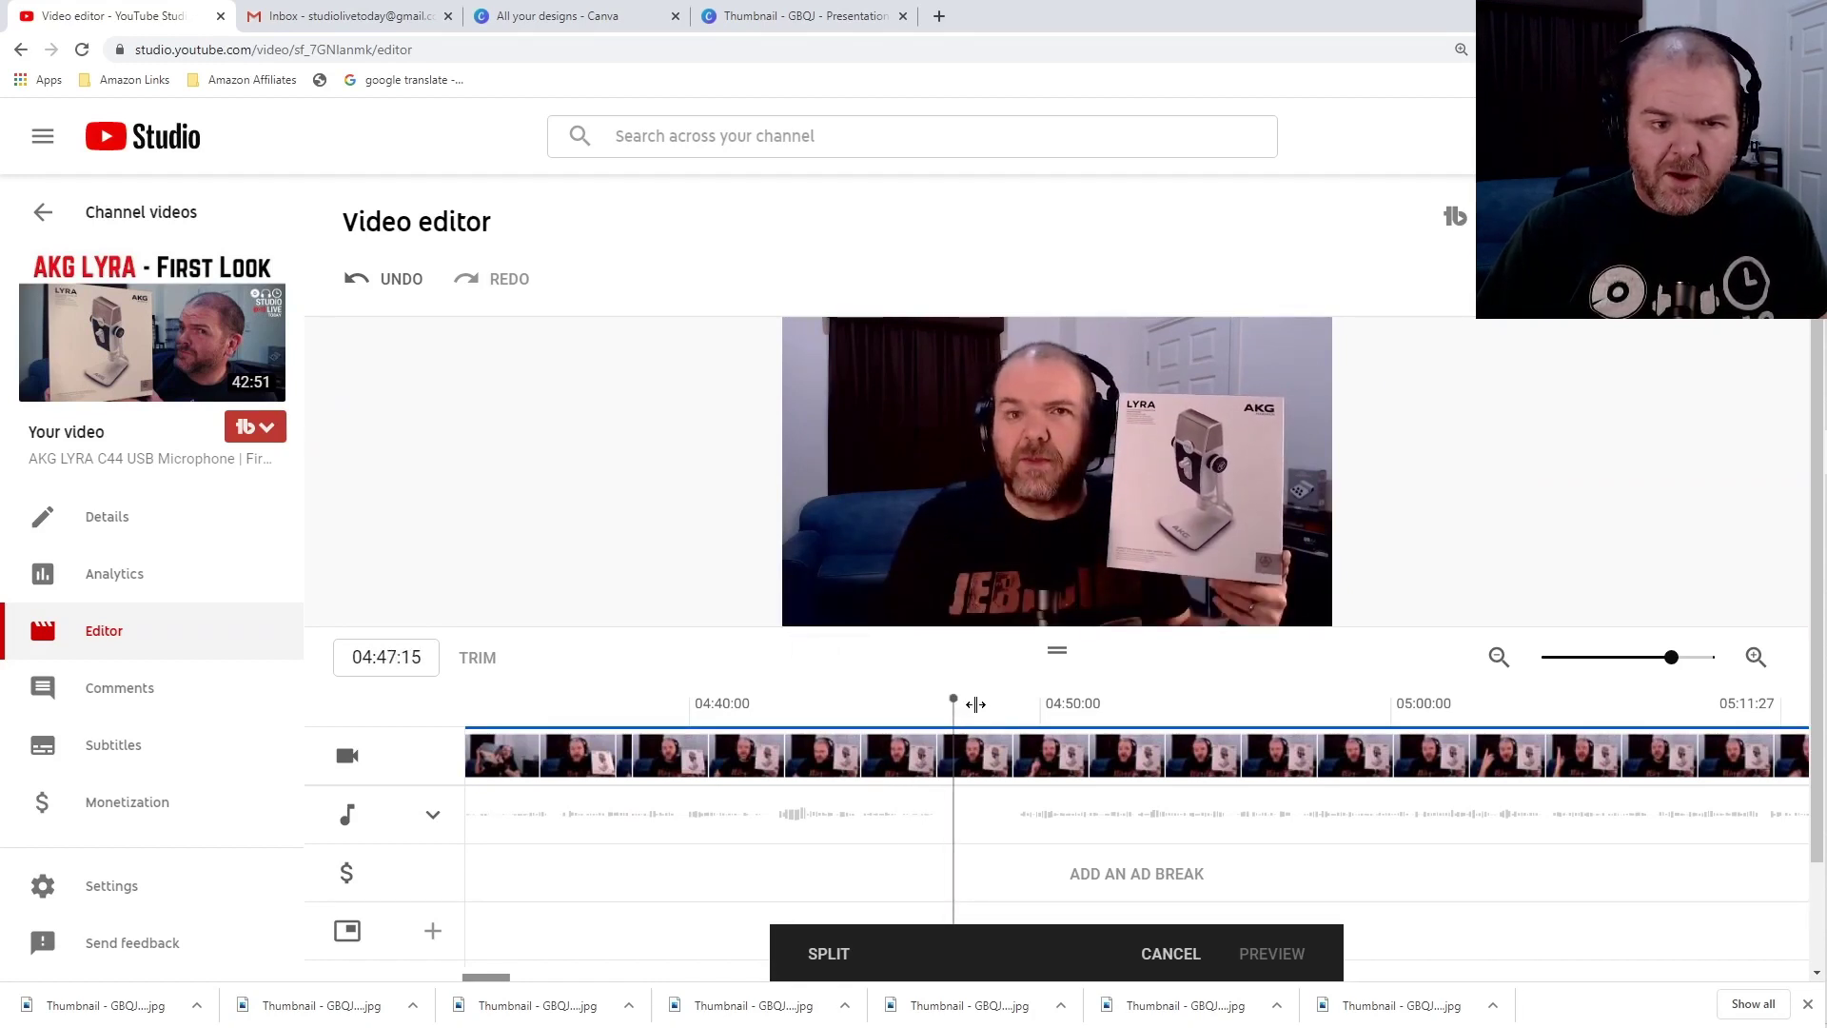
left_click_drag(957, 700, 1001, 700)
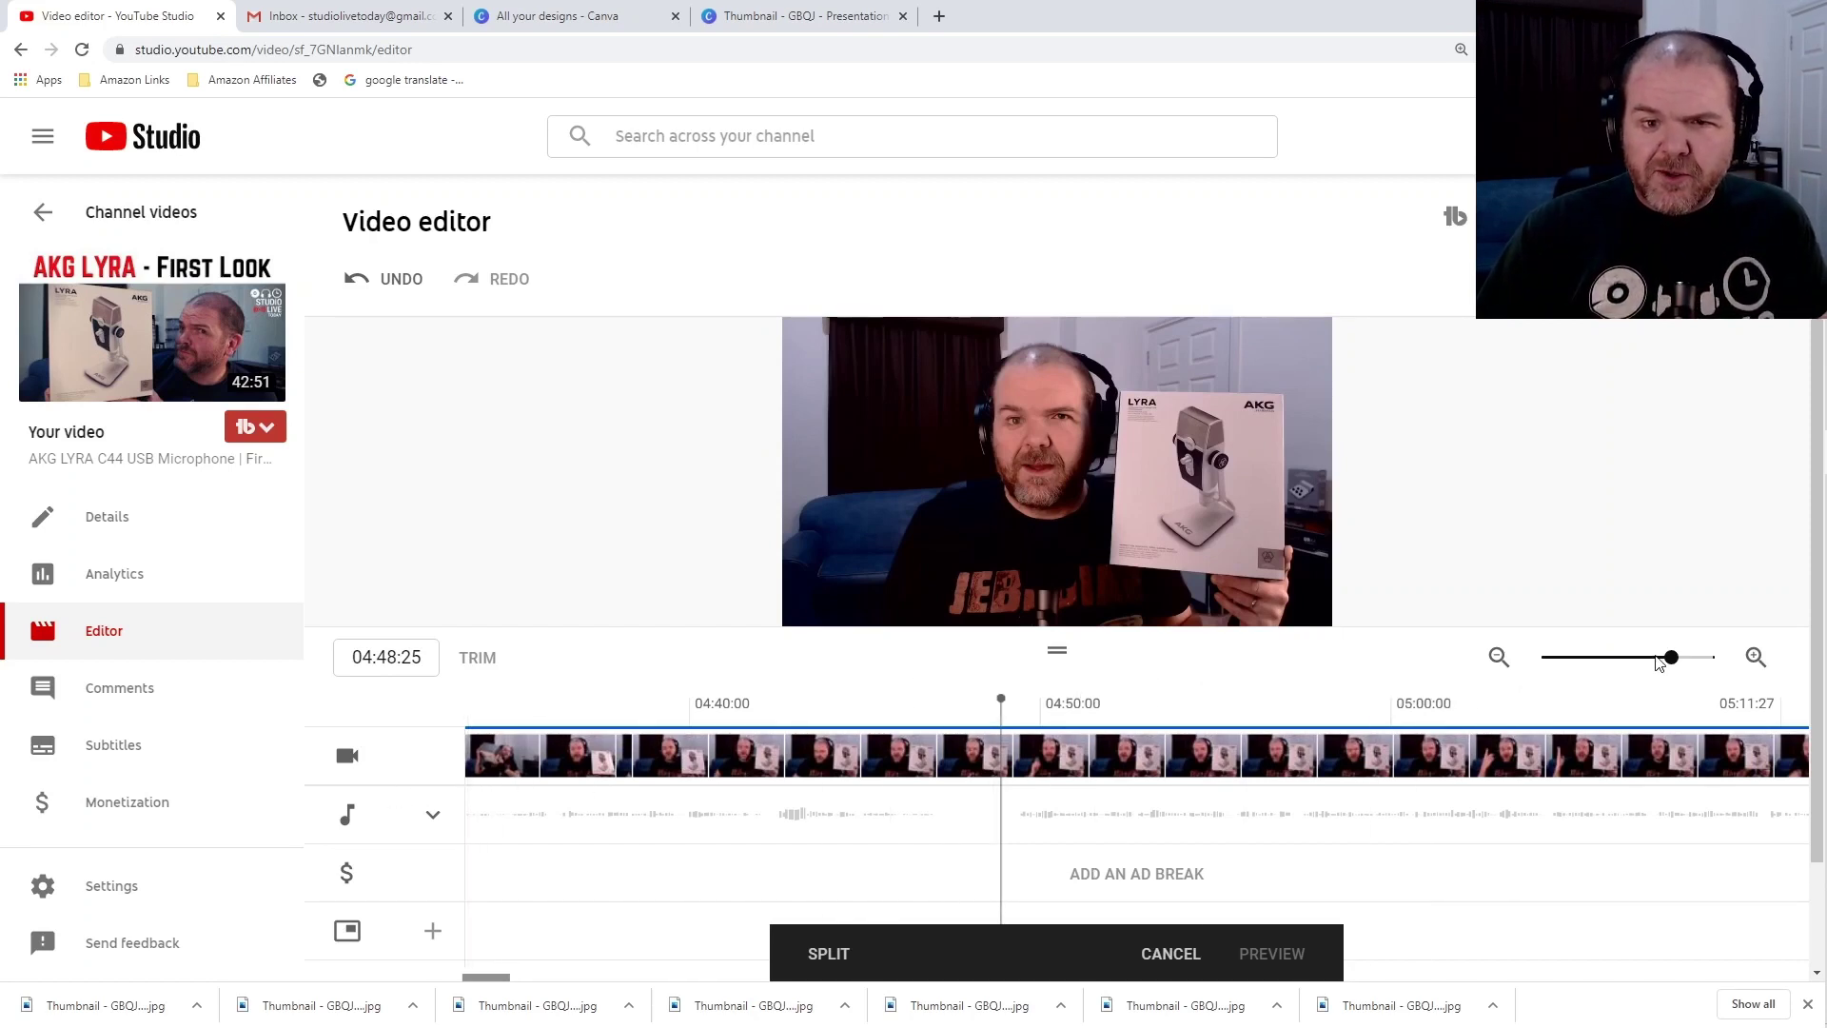
left_click(1582, 657)
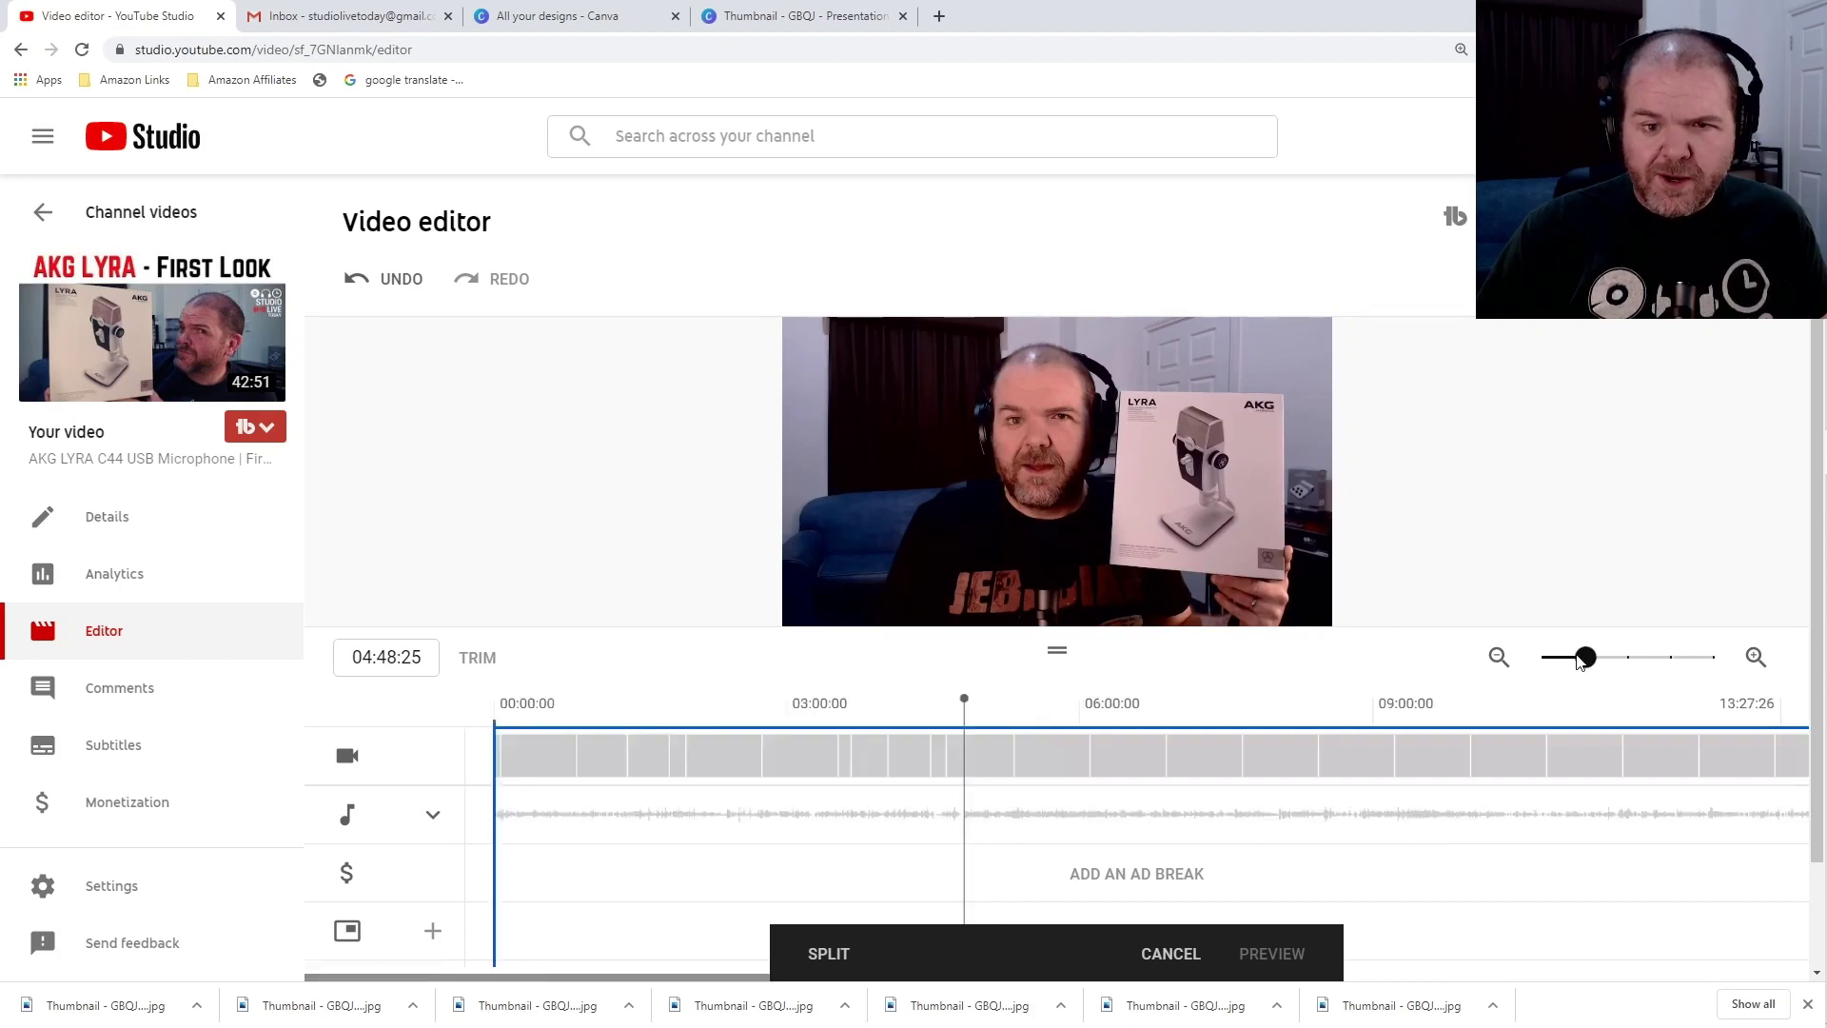
left_click(1561, 659)
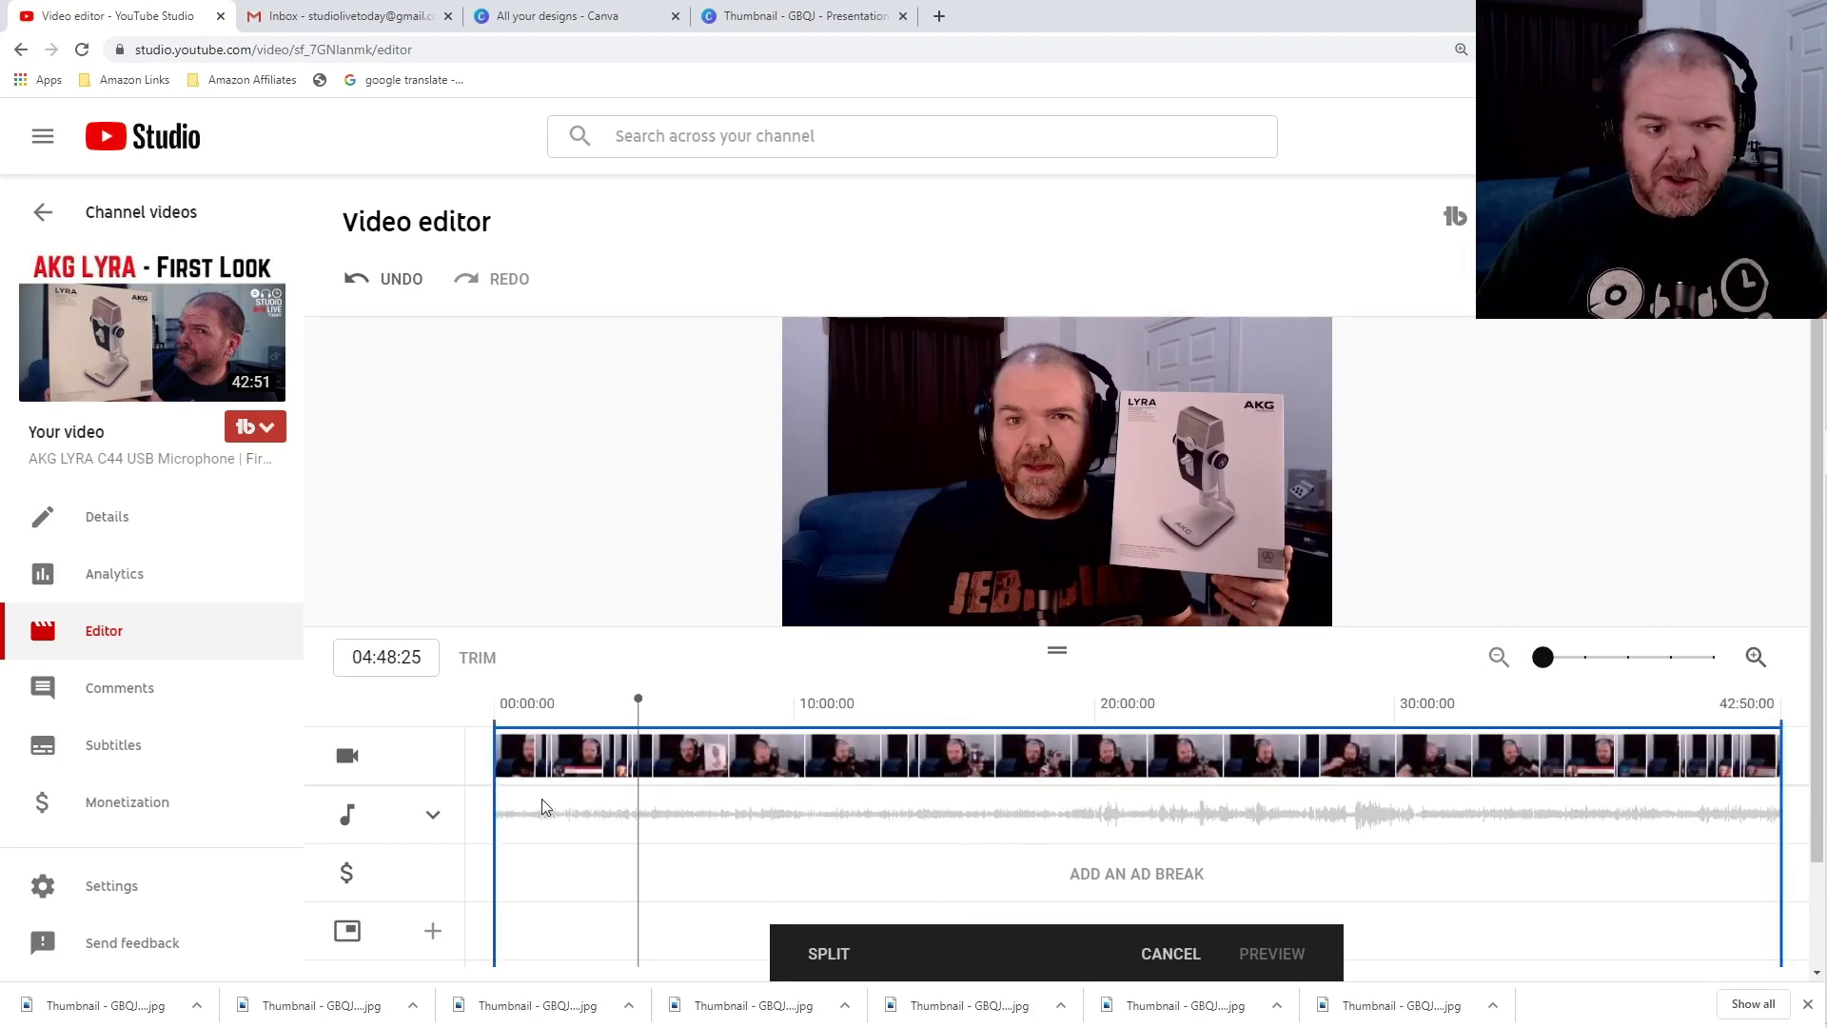
Trim off the video's opening so that it starts exactly at the playhead position 04:48:25
left_click_drag(532, 813, 640, 824)
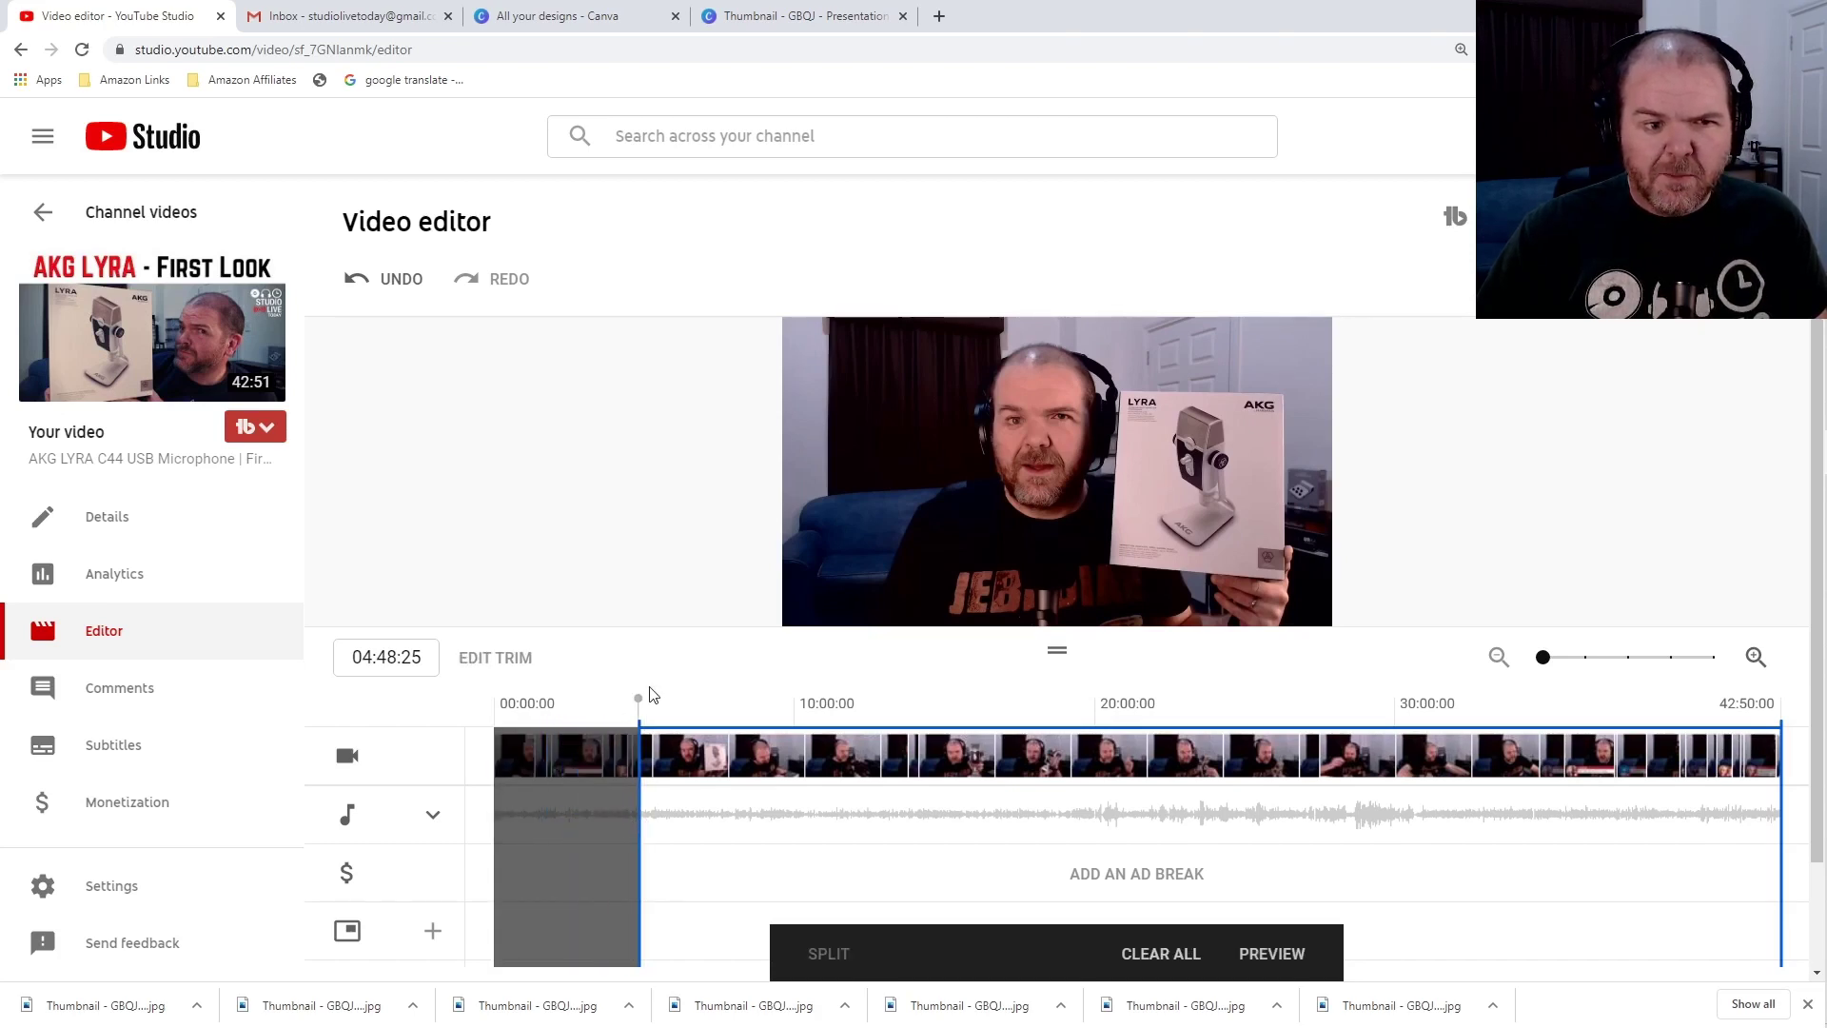
left_click(1581, 659)
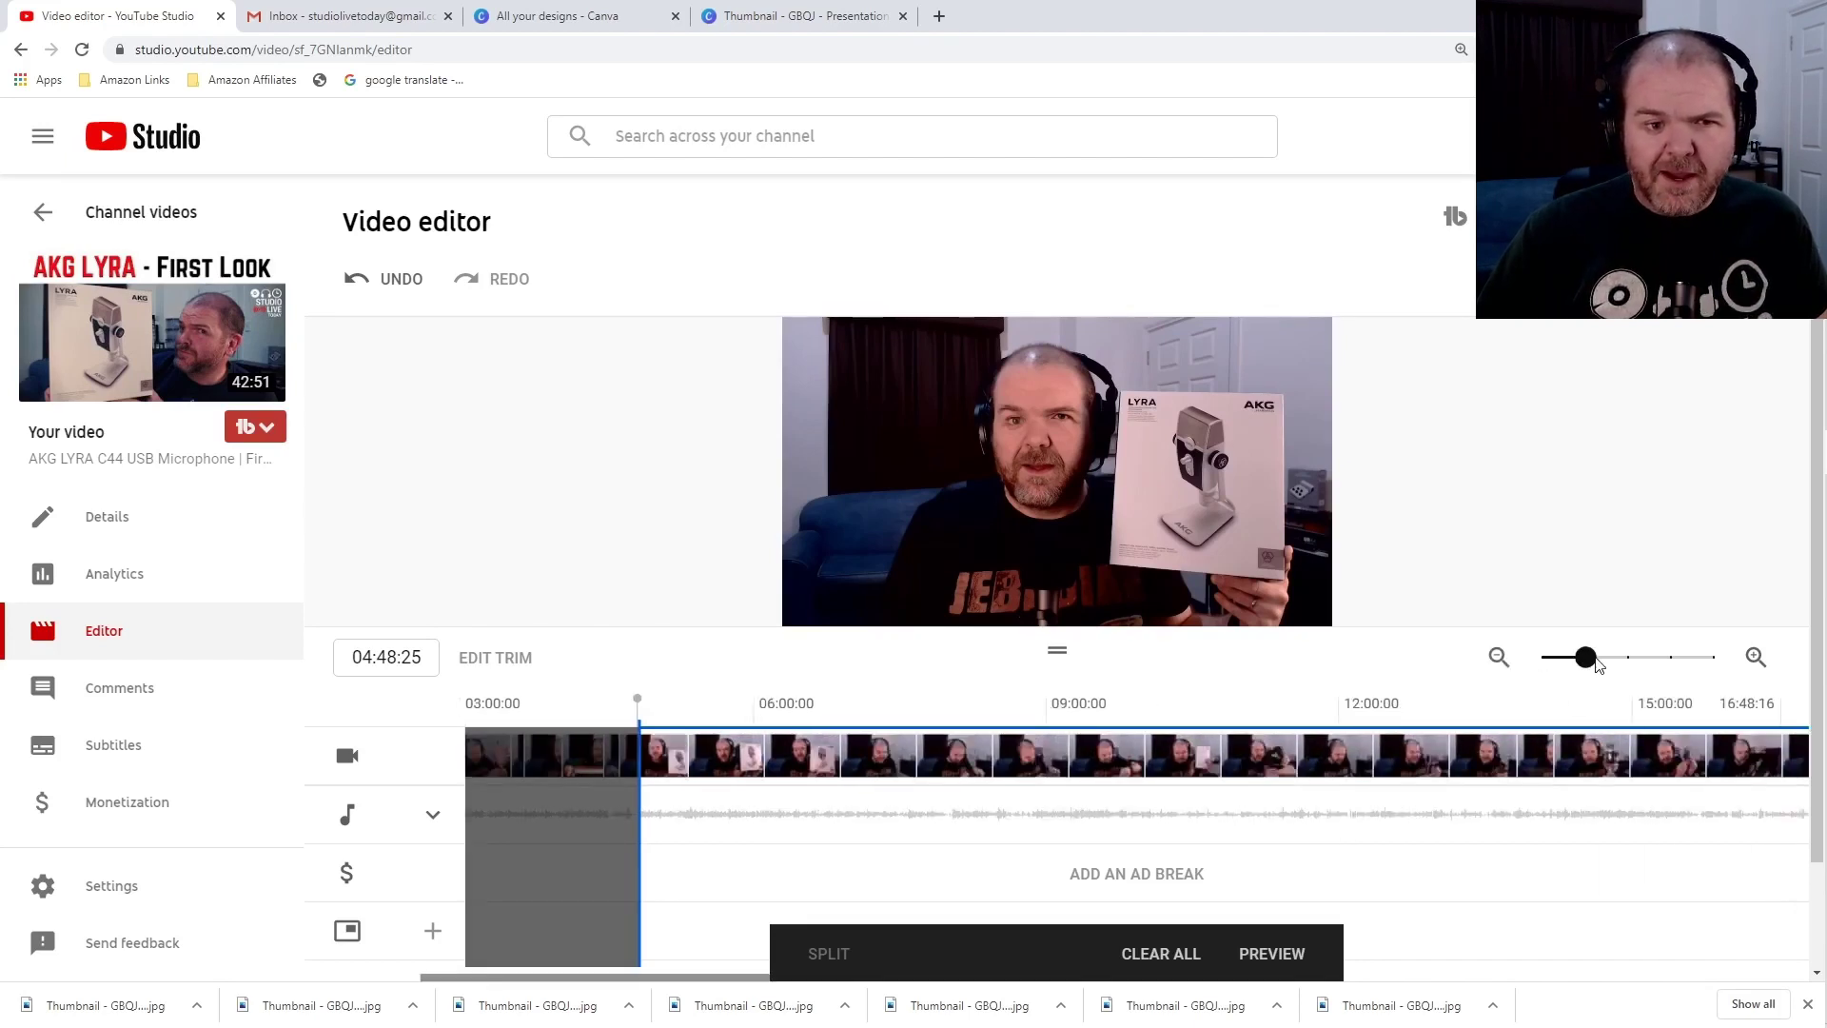
left_click_drag(1597, 664, 1656, 668)
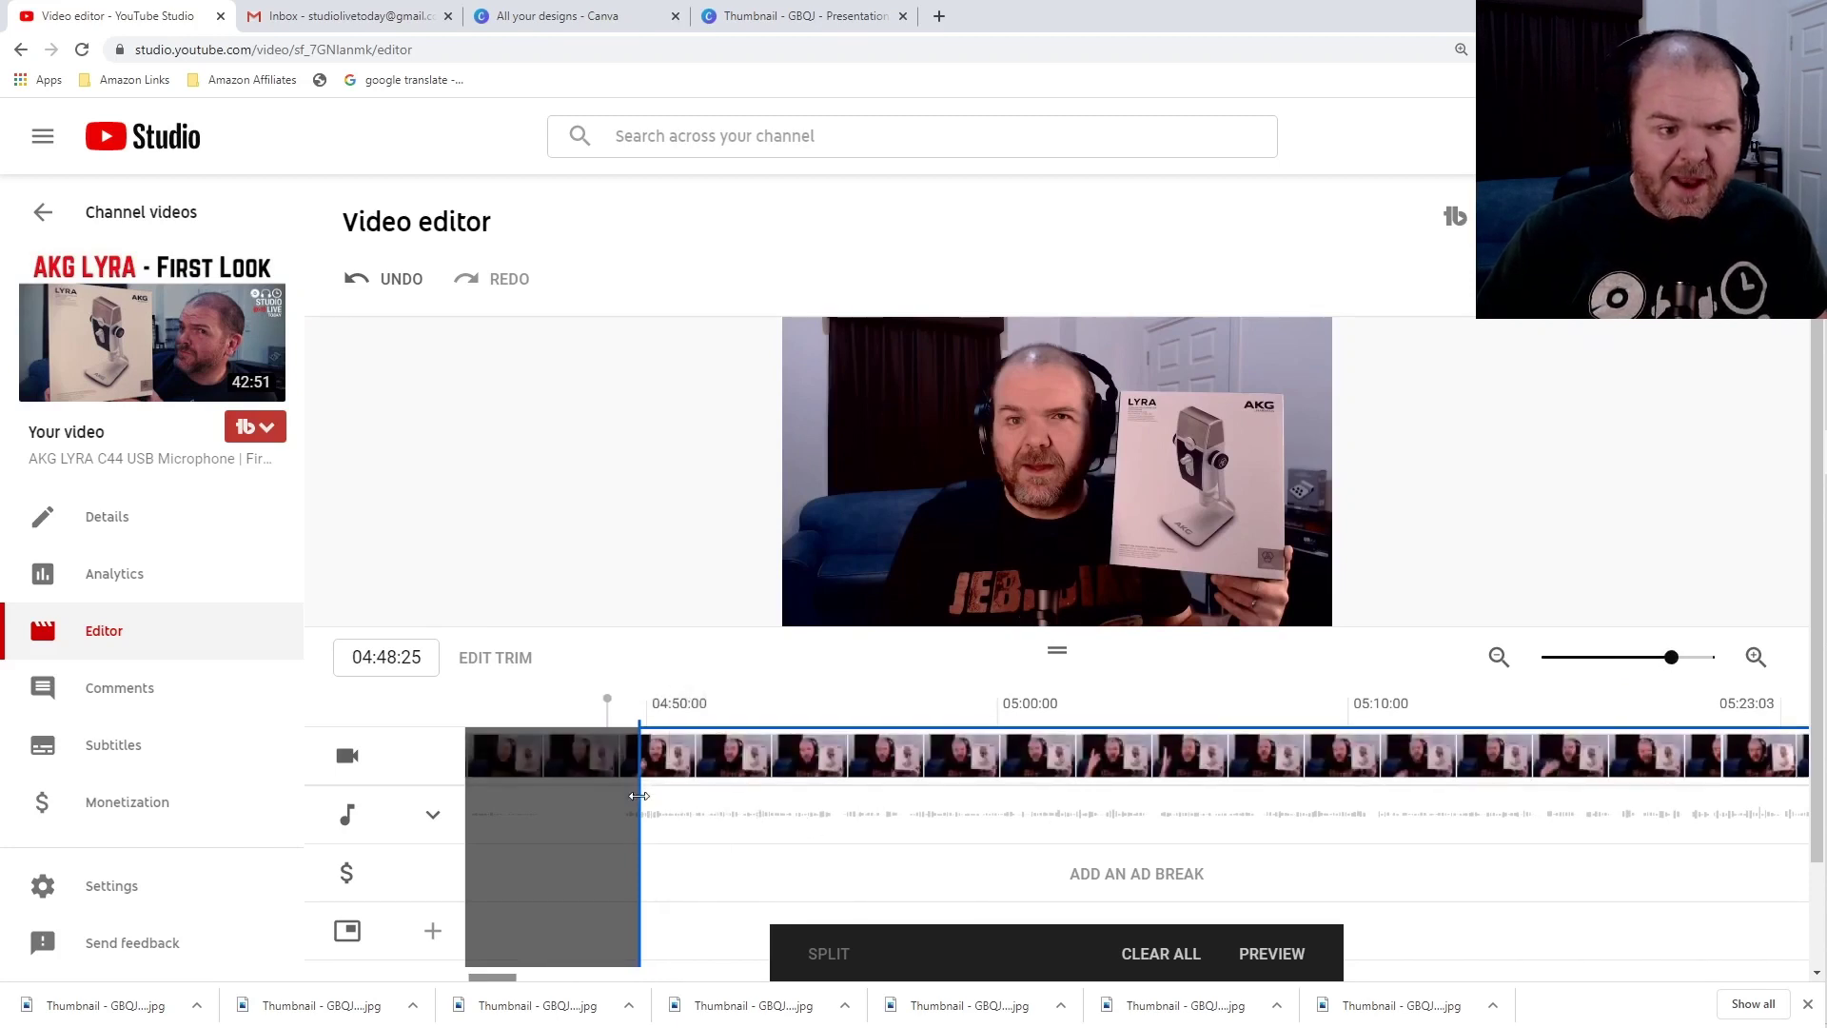
left_click_drag(626, 794, 609, 798)
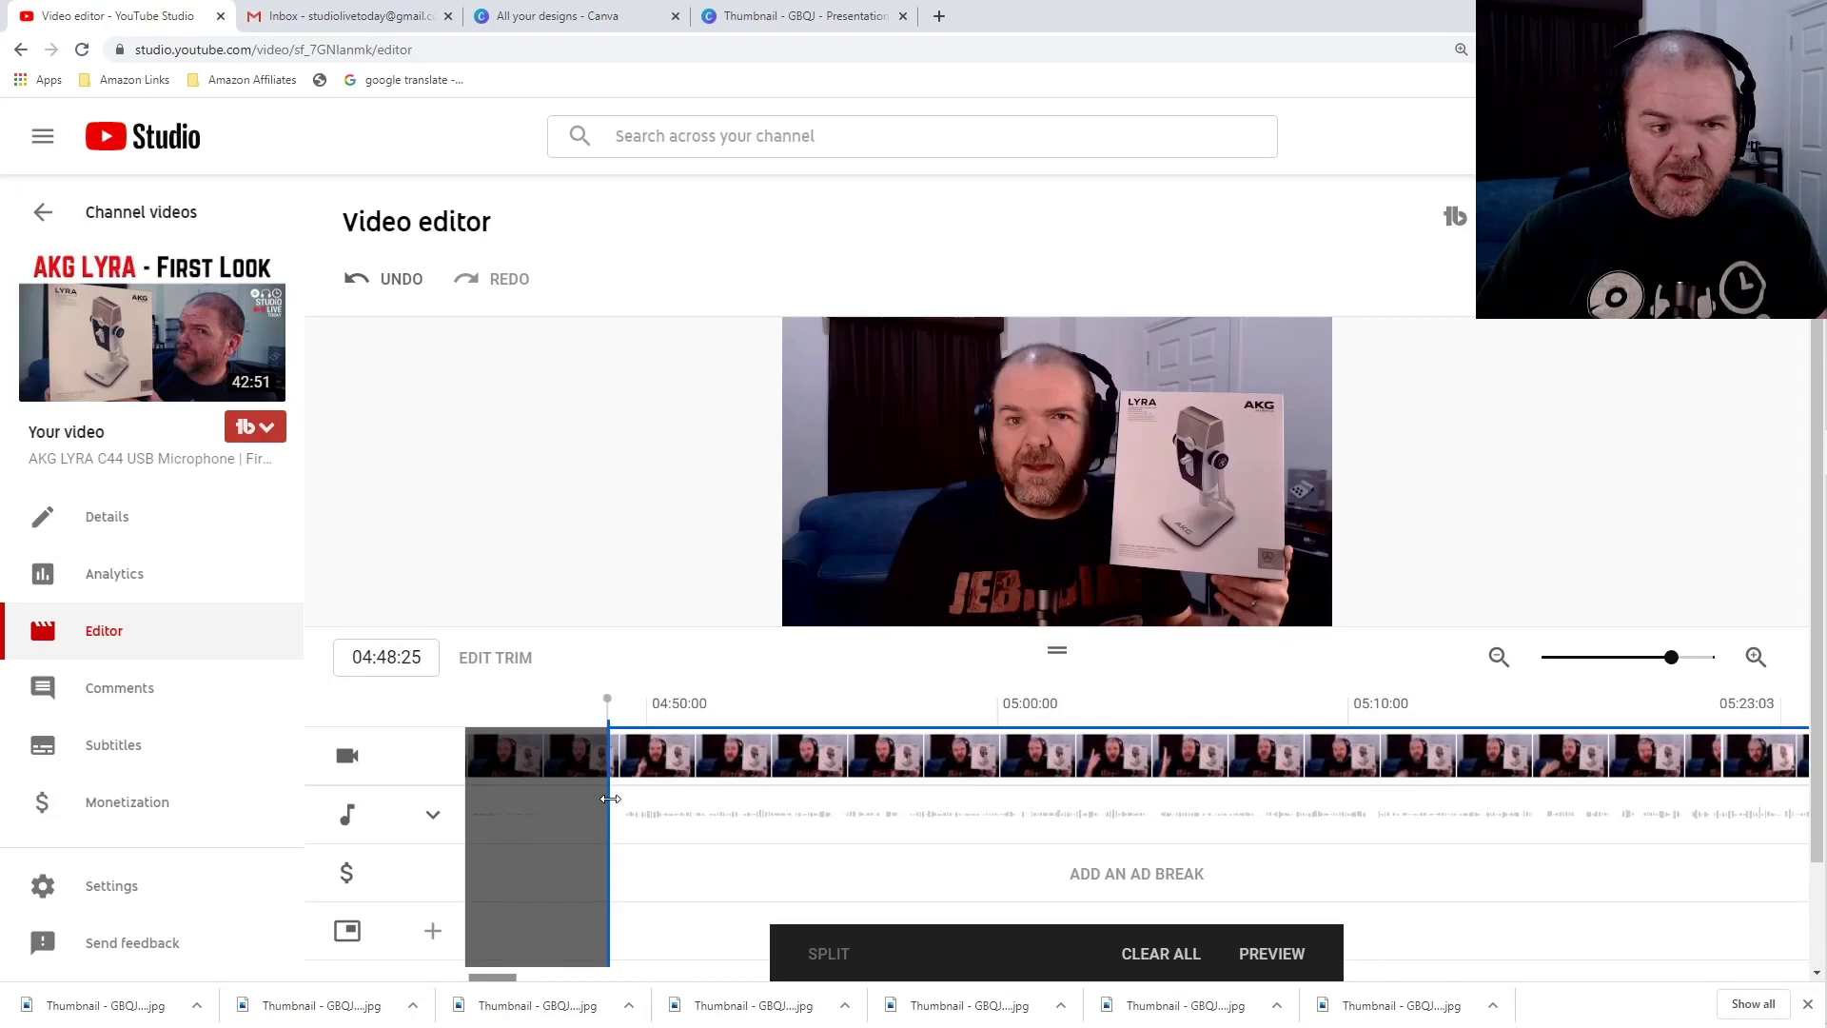
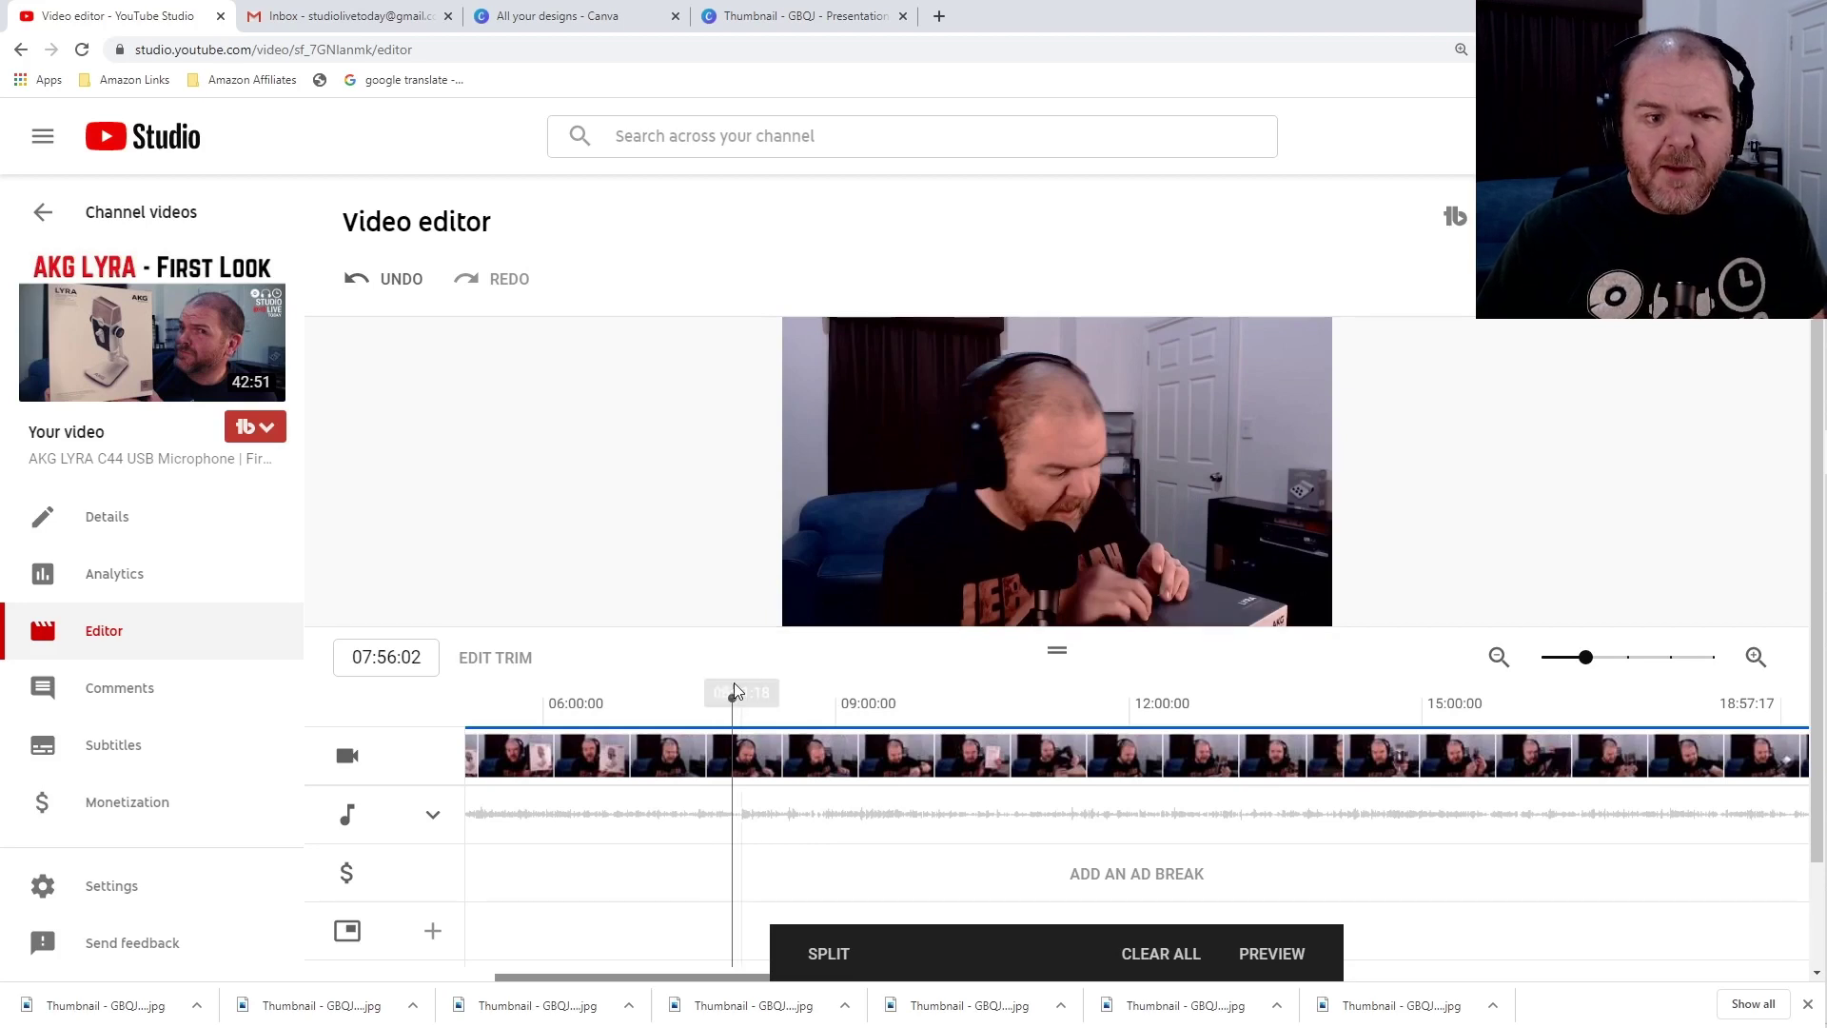
Find the start of the unwanted unboxing section and split the video at 07:34:19
left_click_drag(726, 695, 692, 698)
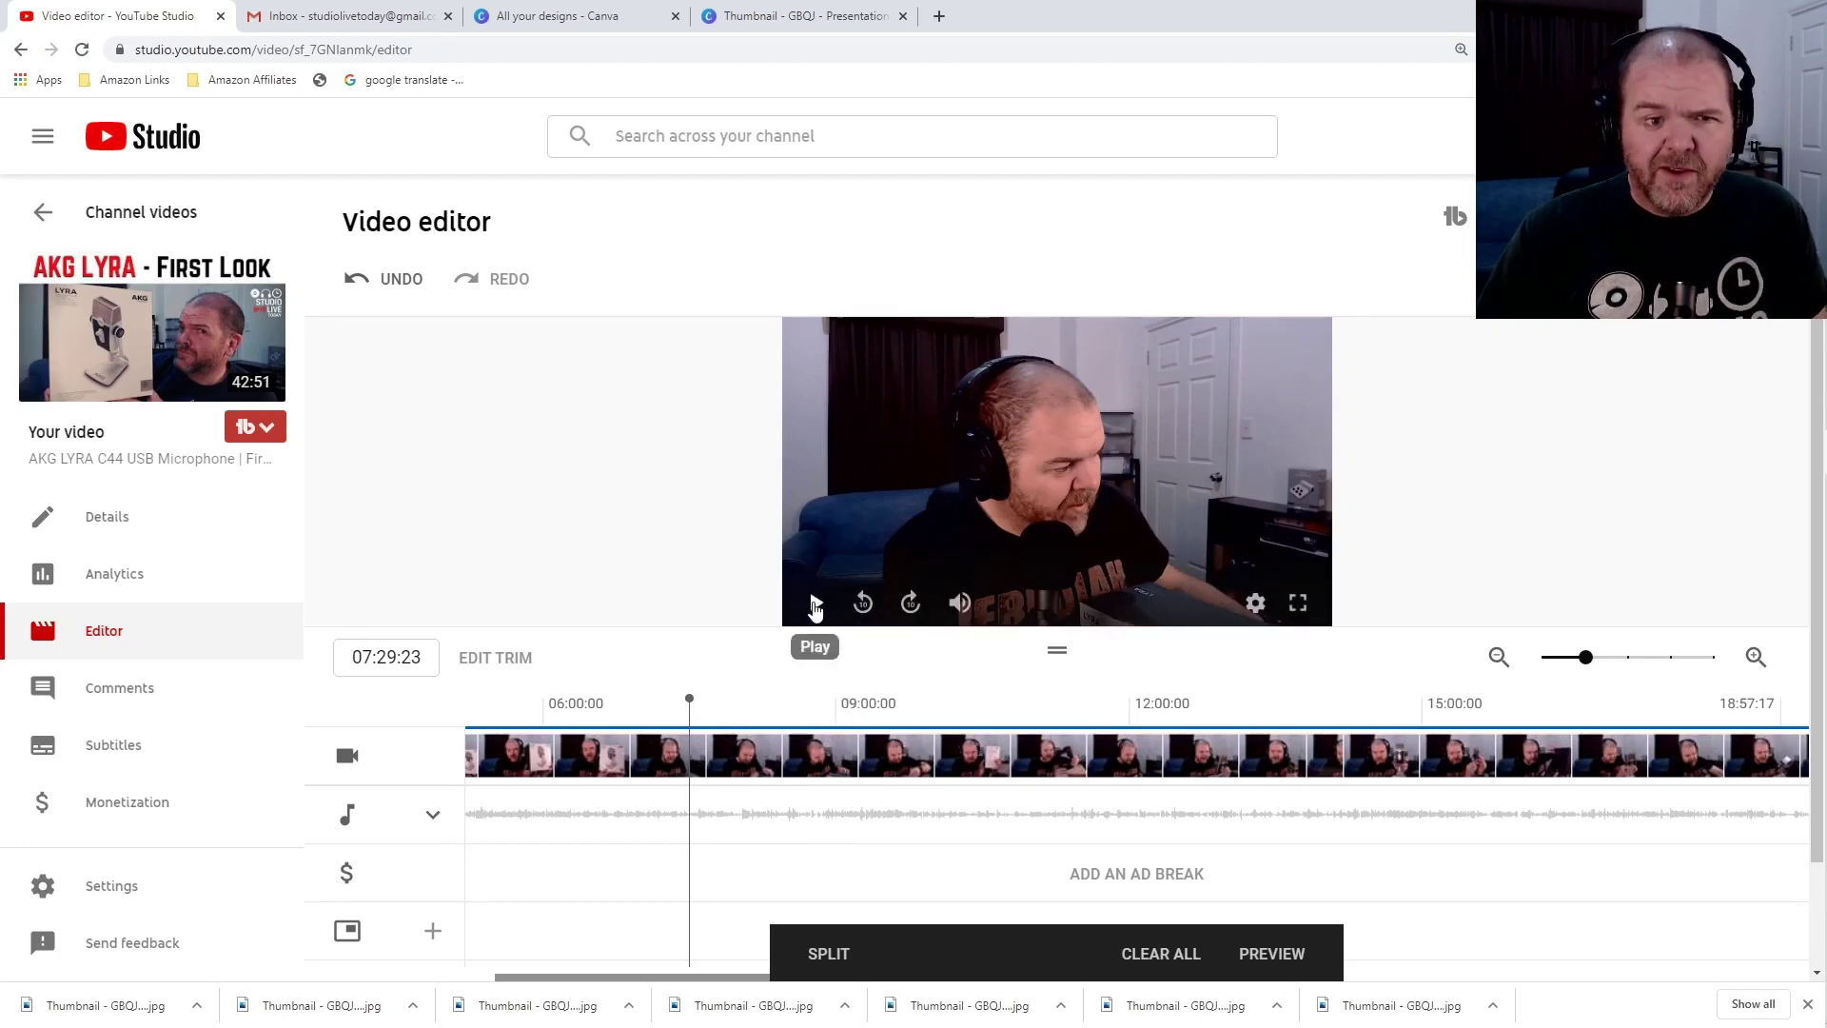
left_click(815, 607)
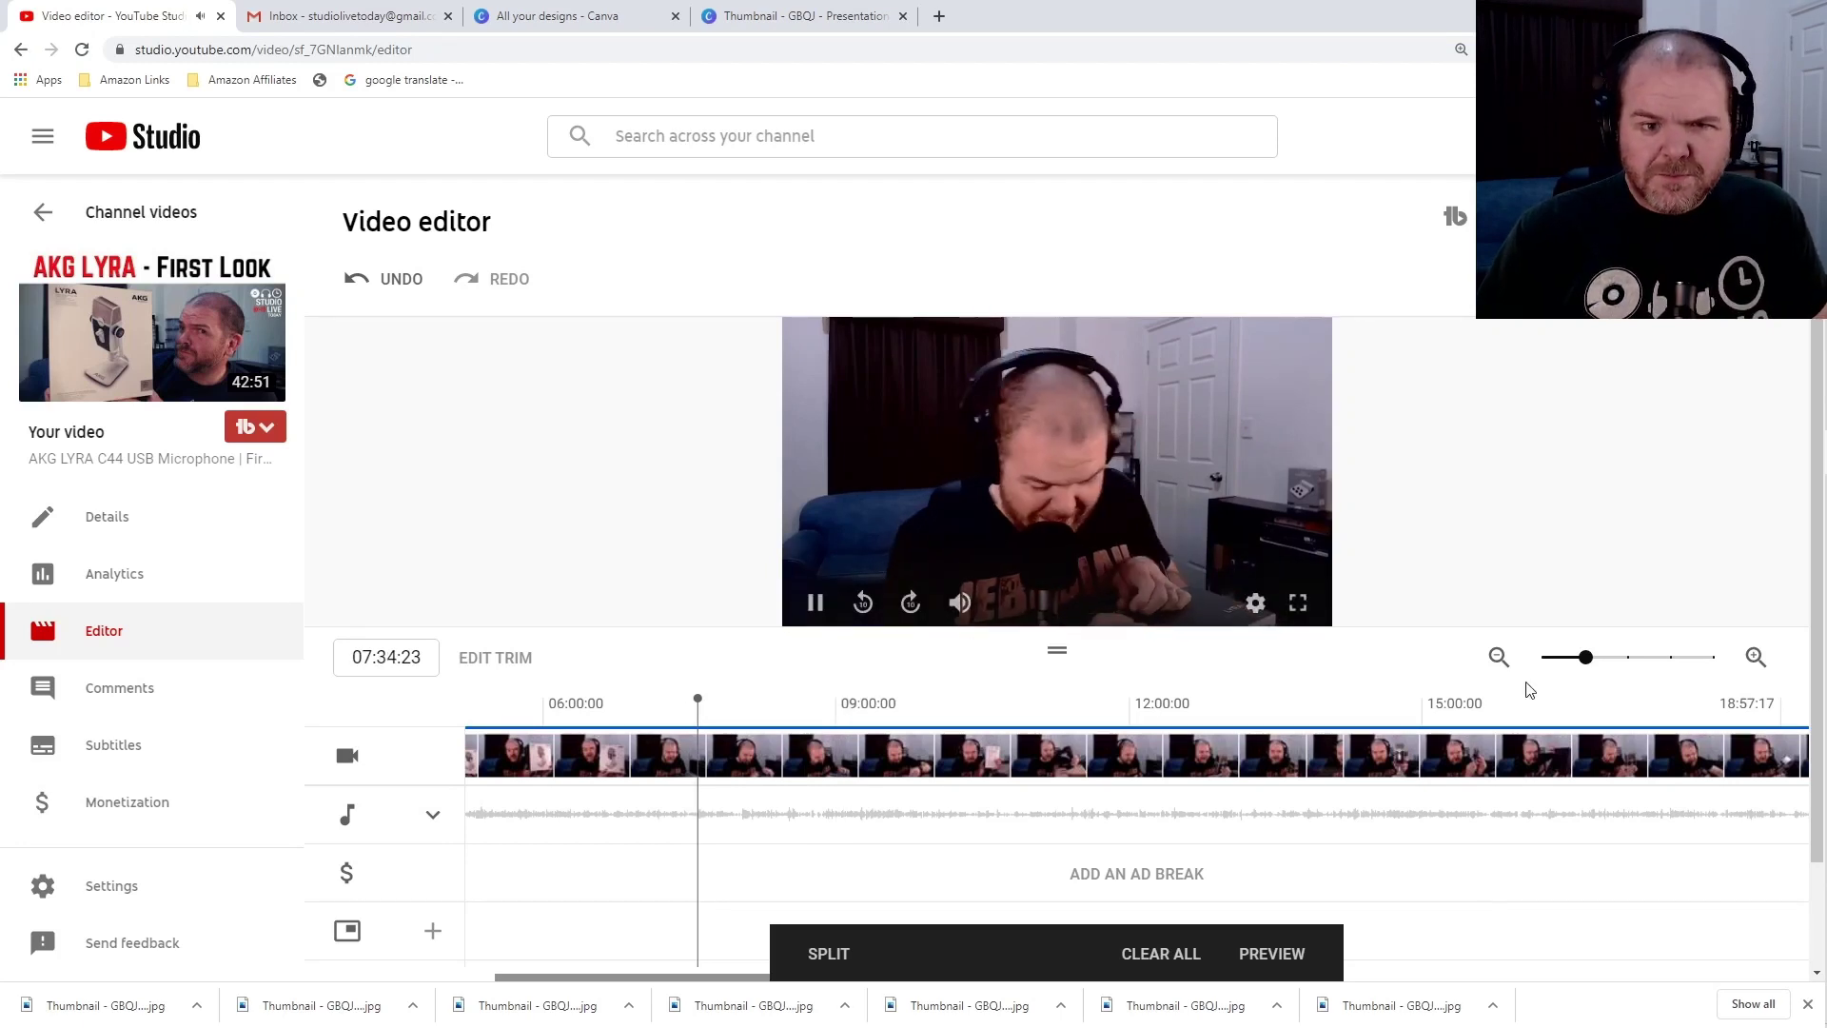
left_click(1628, 657)
left_click(1671, 657)
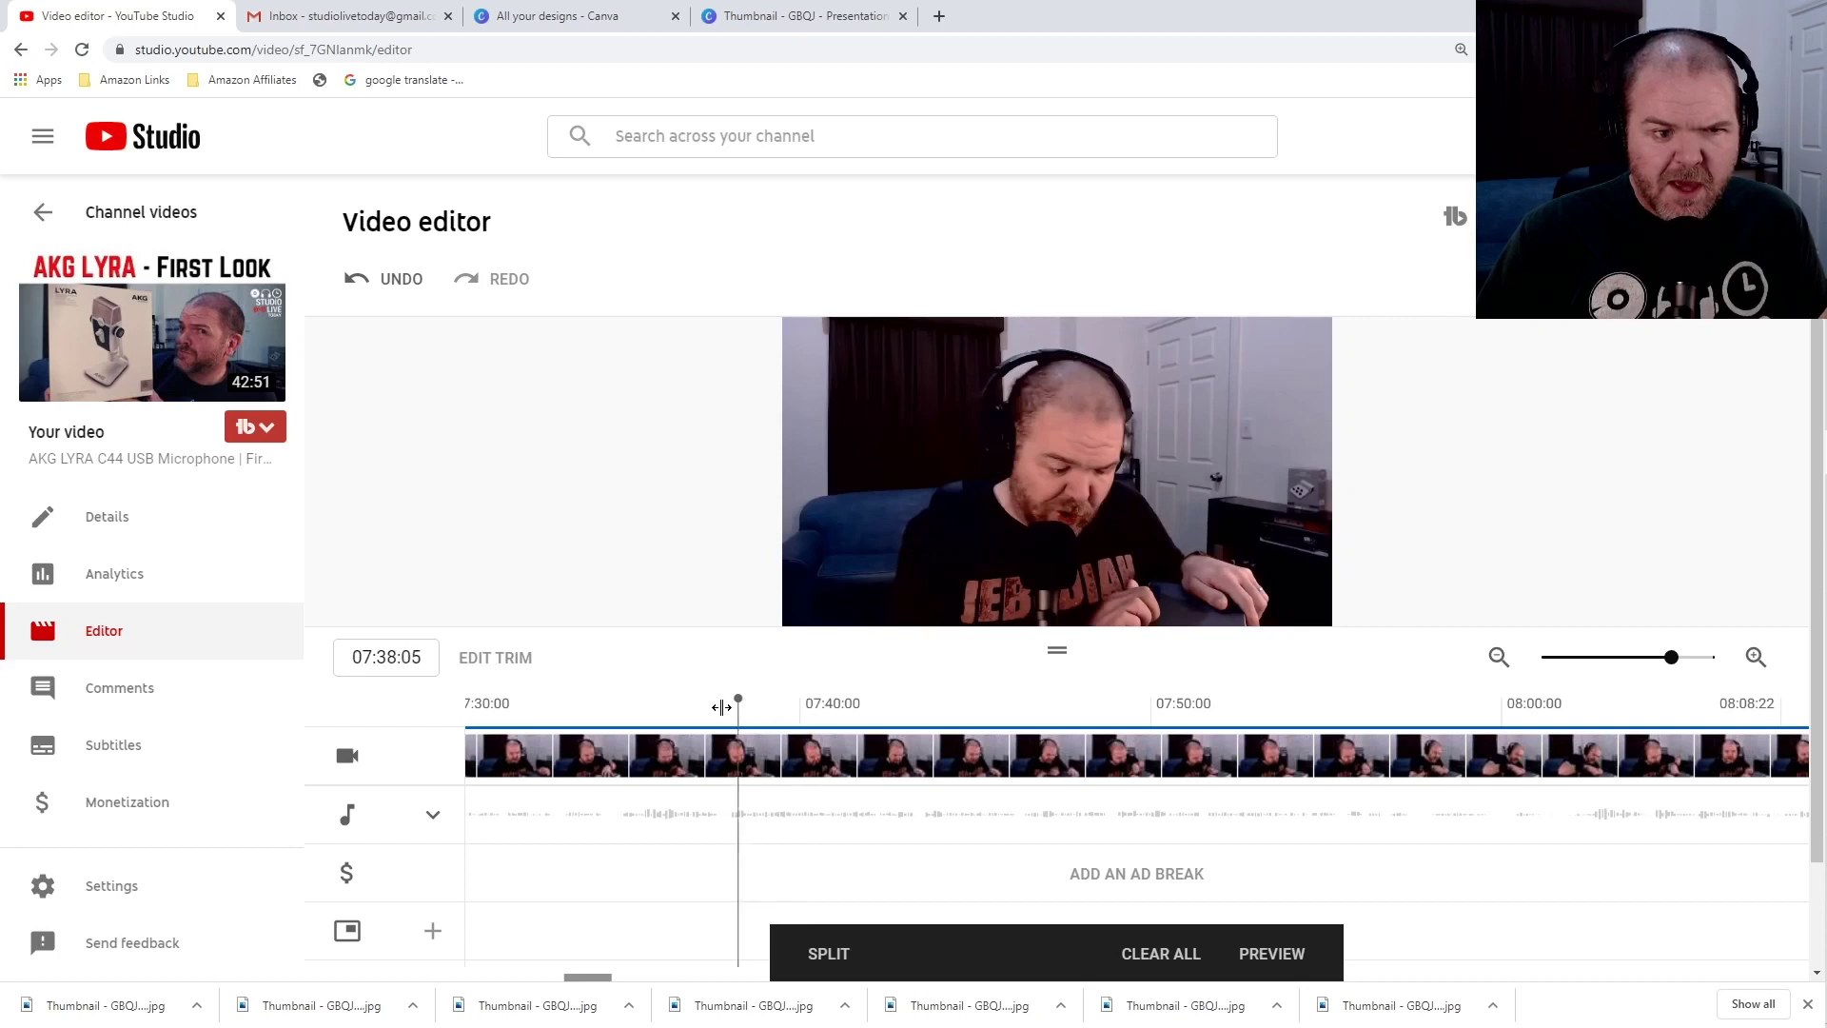
left_click_drag(722, 707, 665, 709)
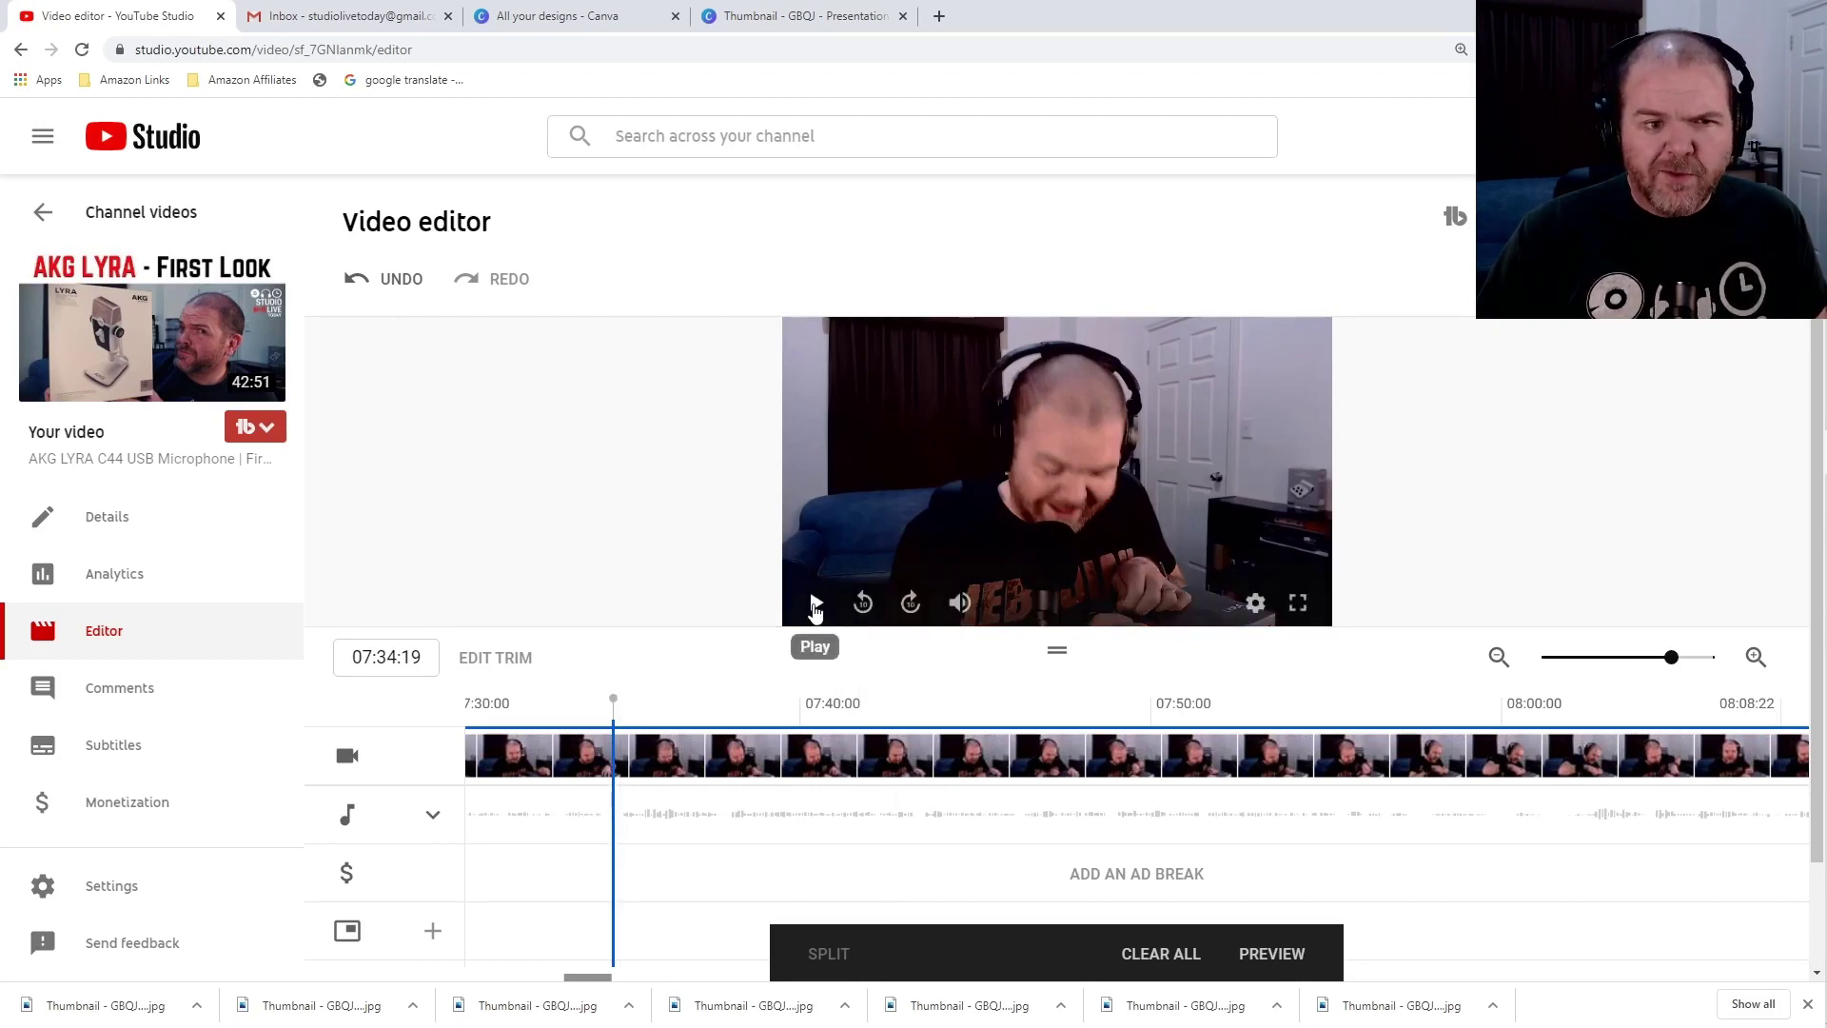
Play the video from the split at 07:34:19 to 07:39:06 to check the start of the unwanted section
left_click(816, 610)
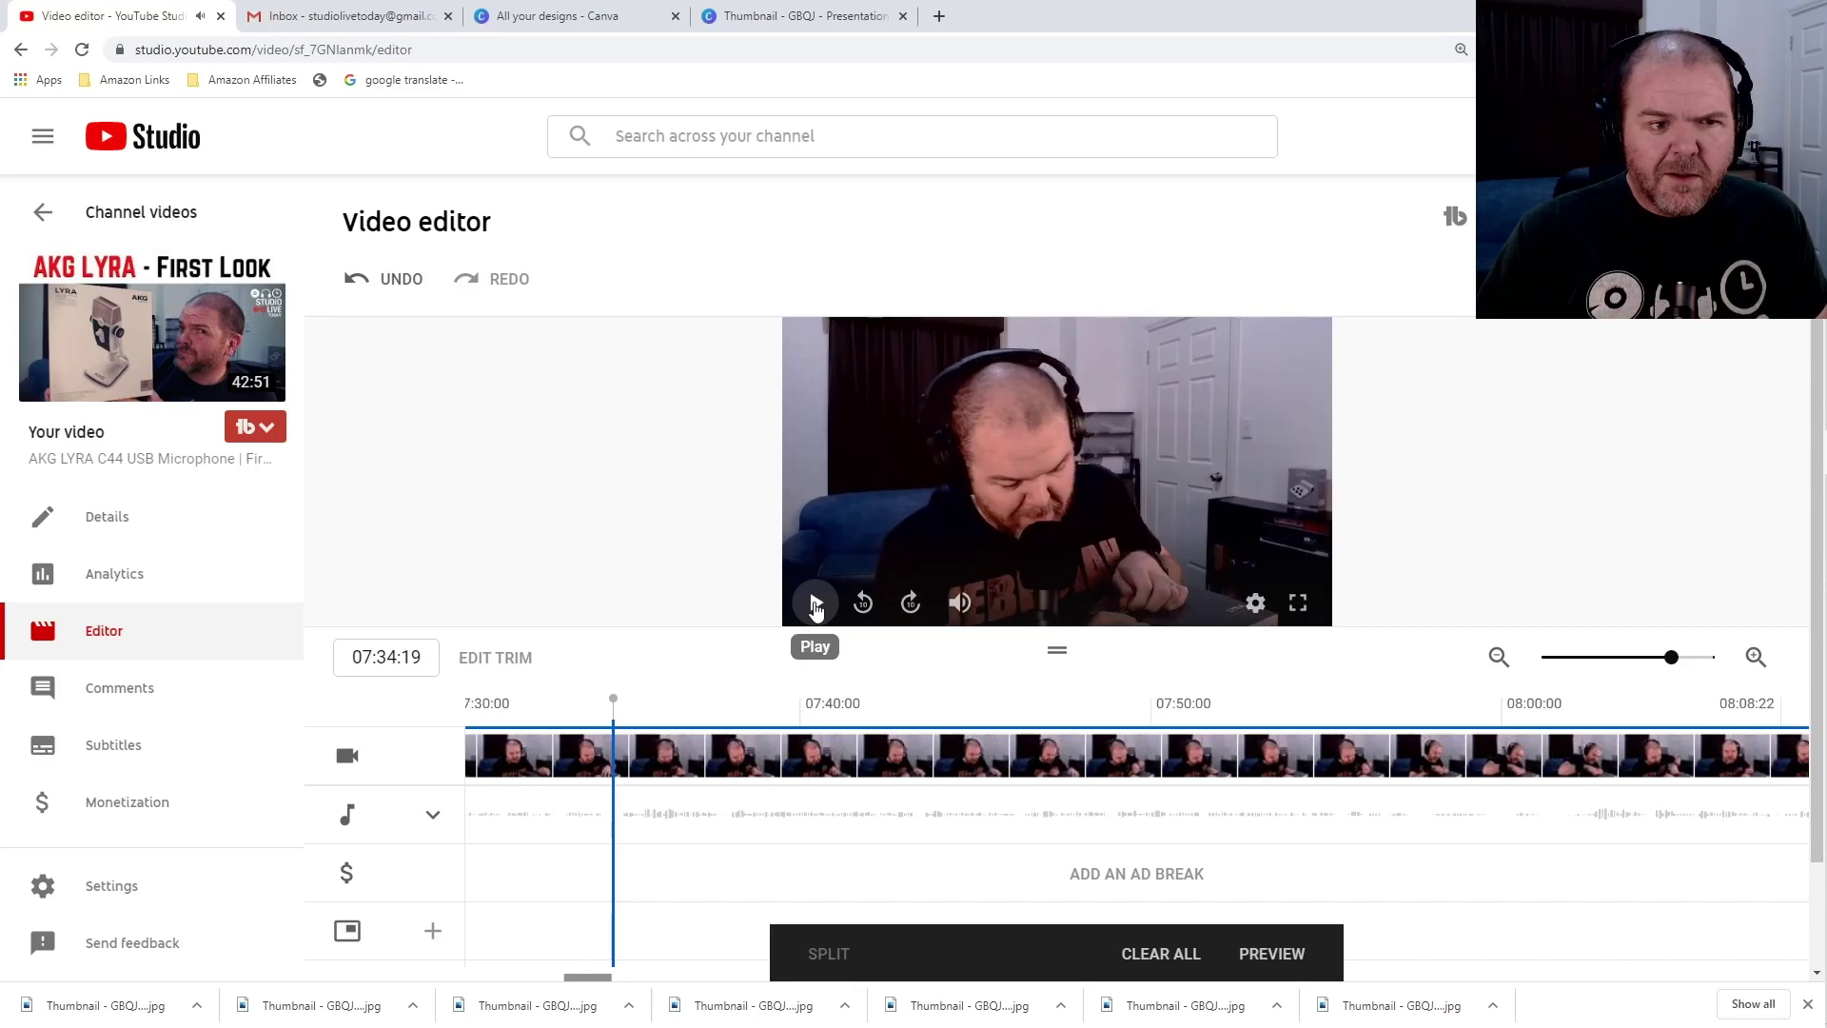
left_click(816, 603)
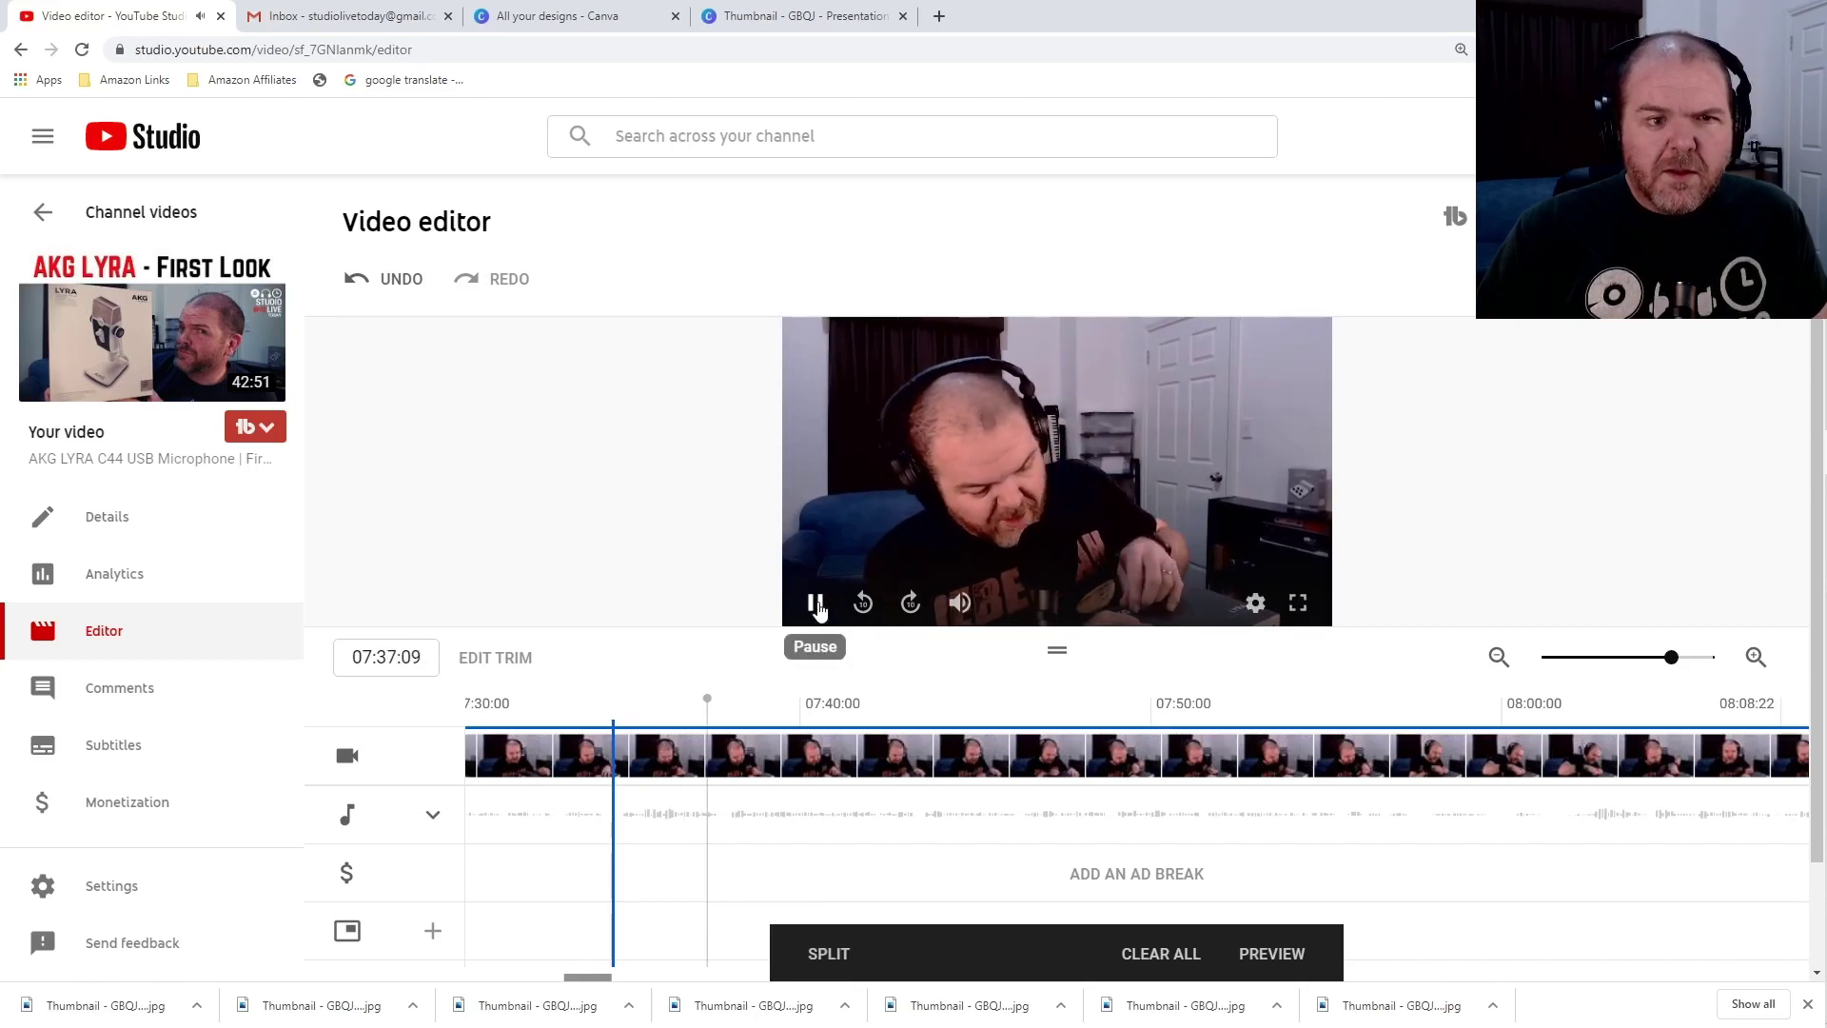
left_click(818, 608)
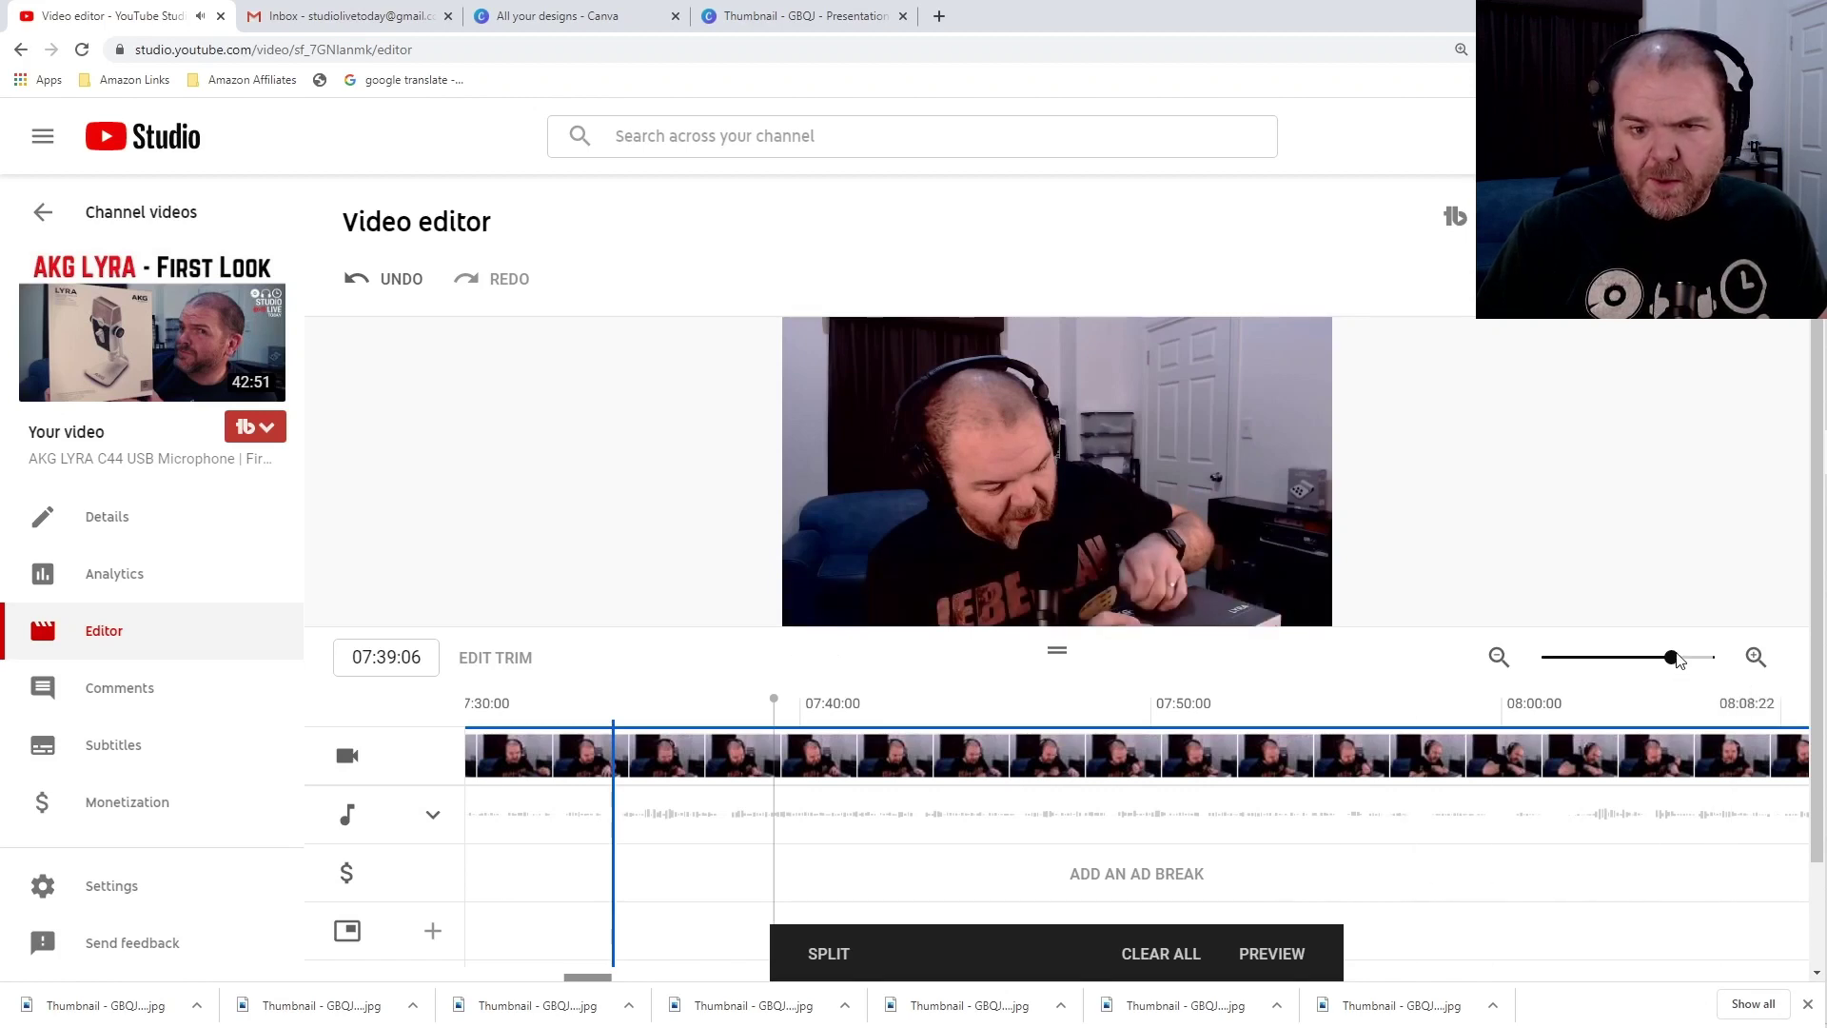
Scan the timeline after the split for the end of the unwanted section and place the playhead at 09:19:09
left_click_drag(1651, 660, 1628, 658)
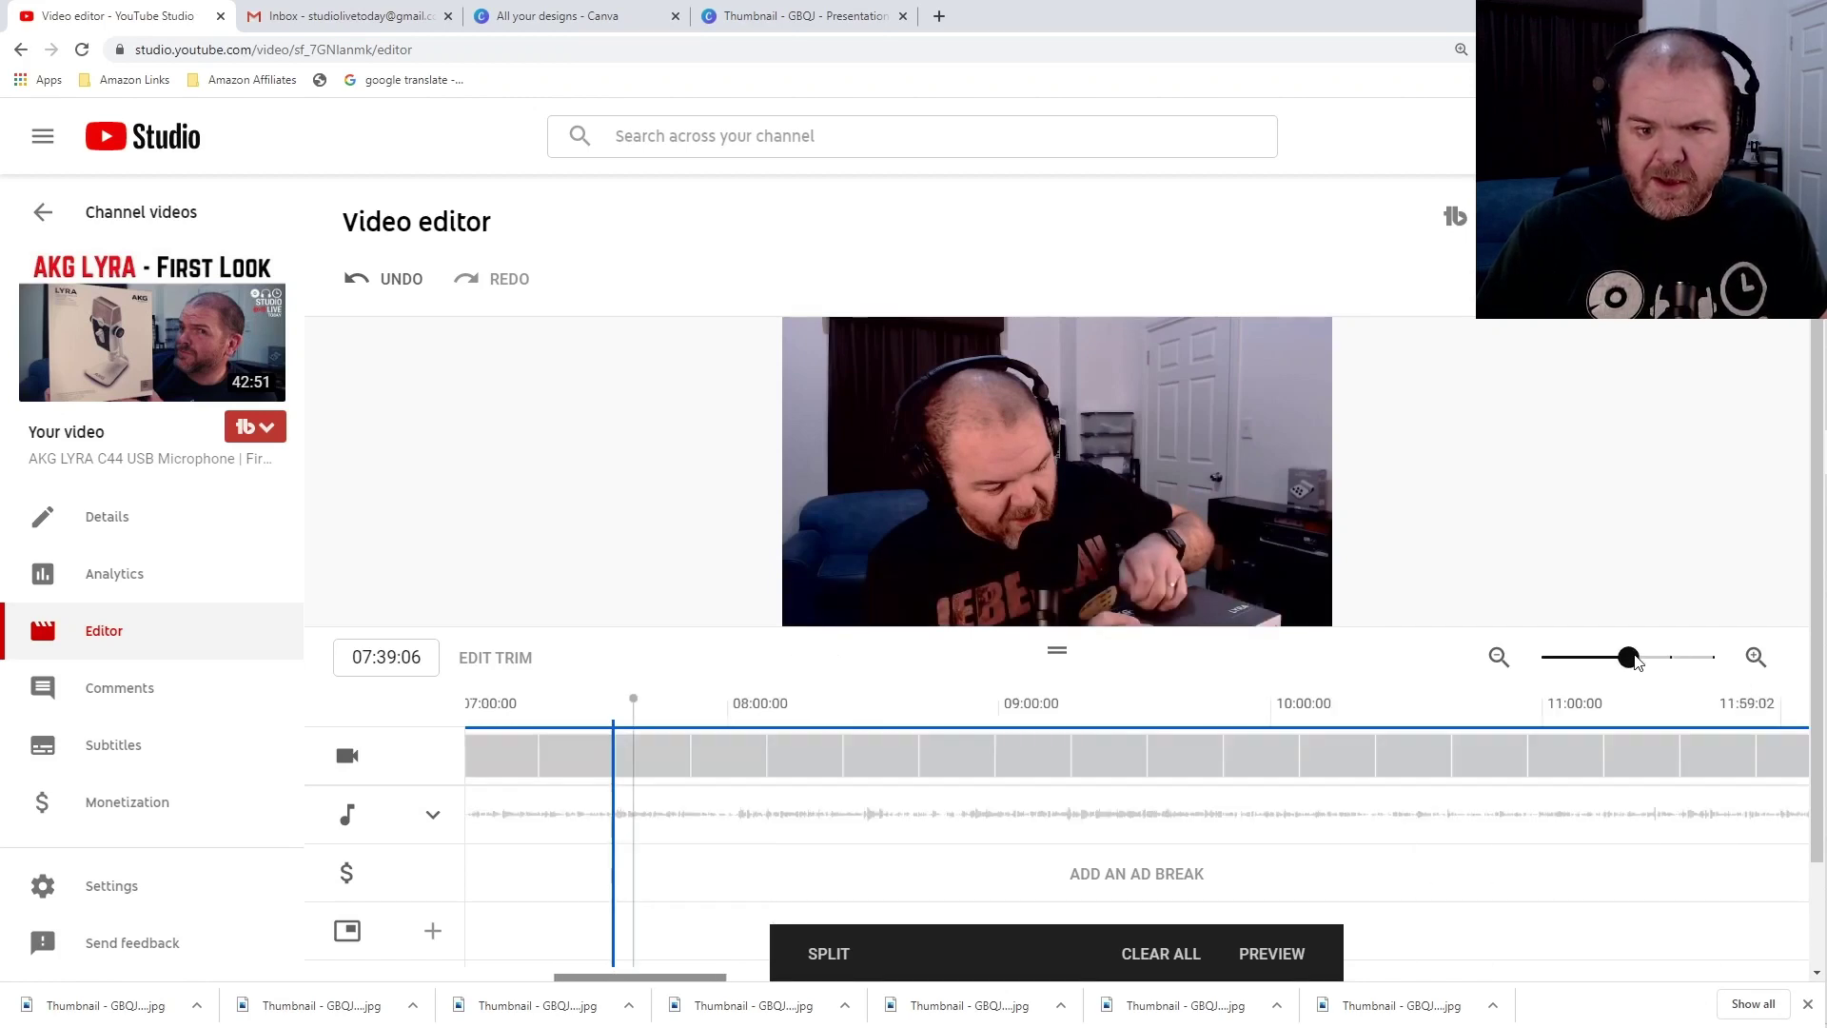
left_click(741, 824)
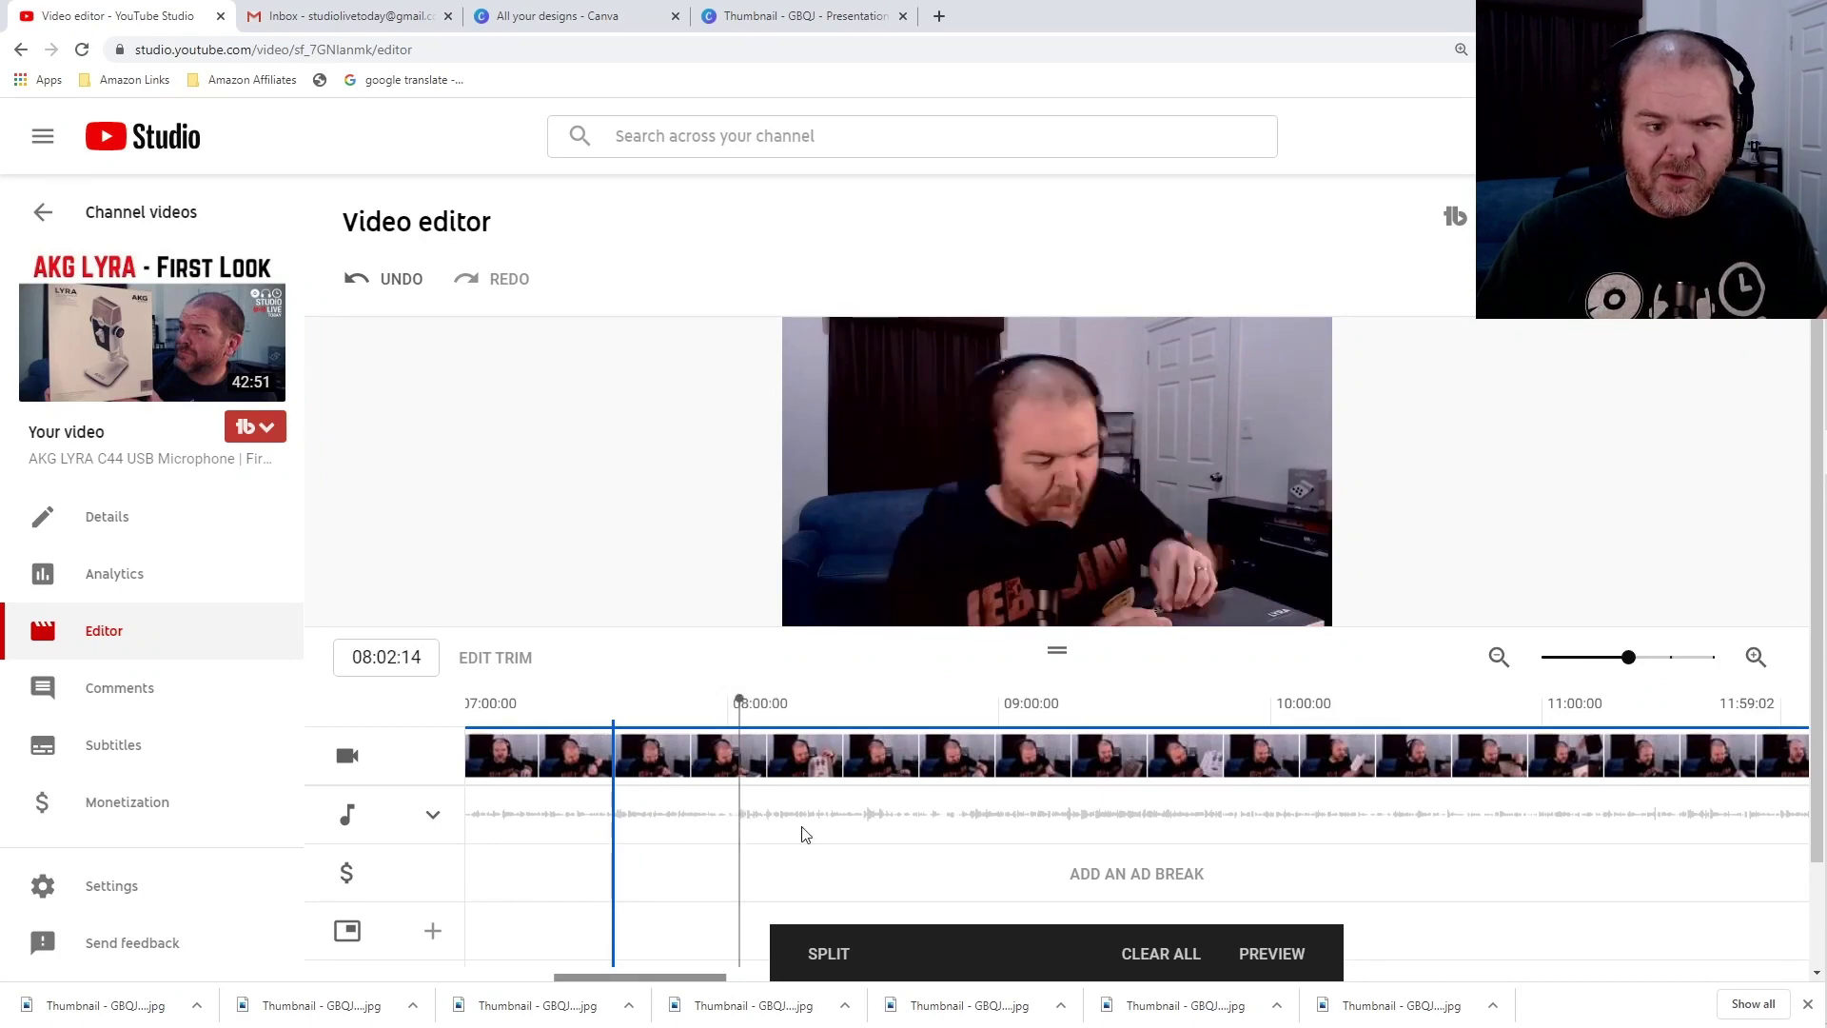
left_click(767, 814)
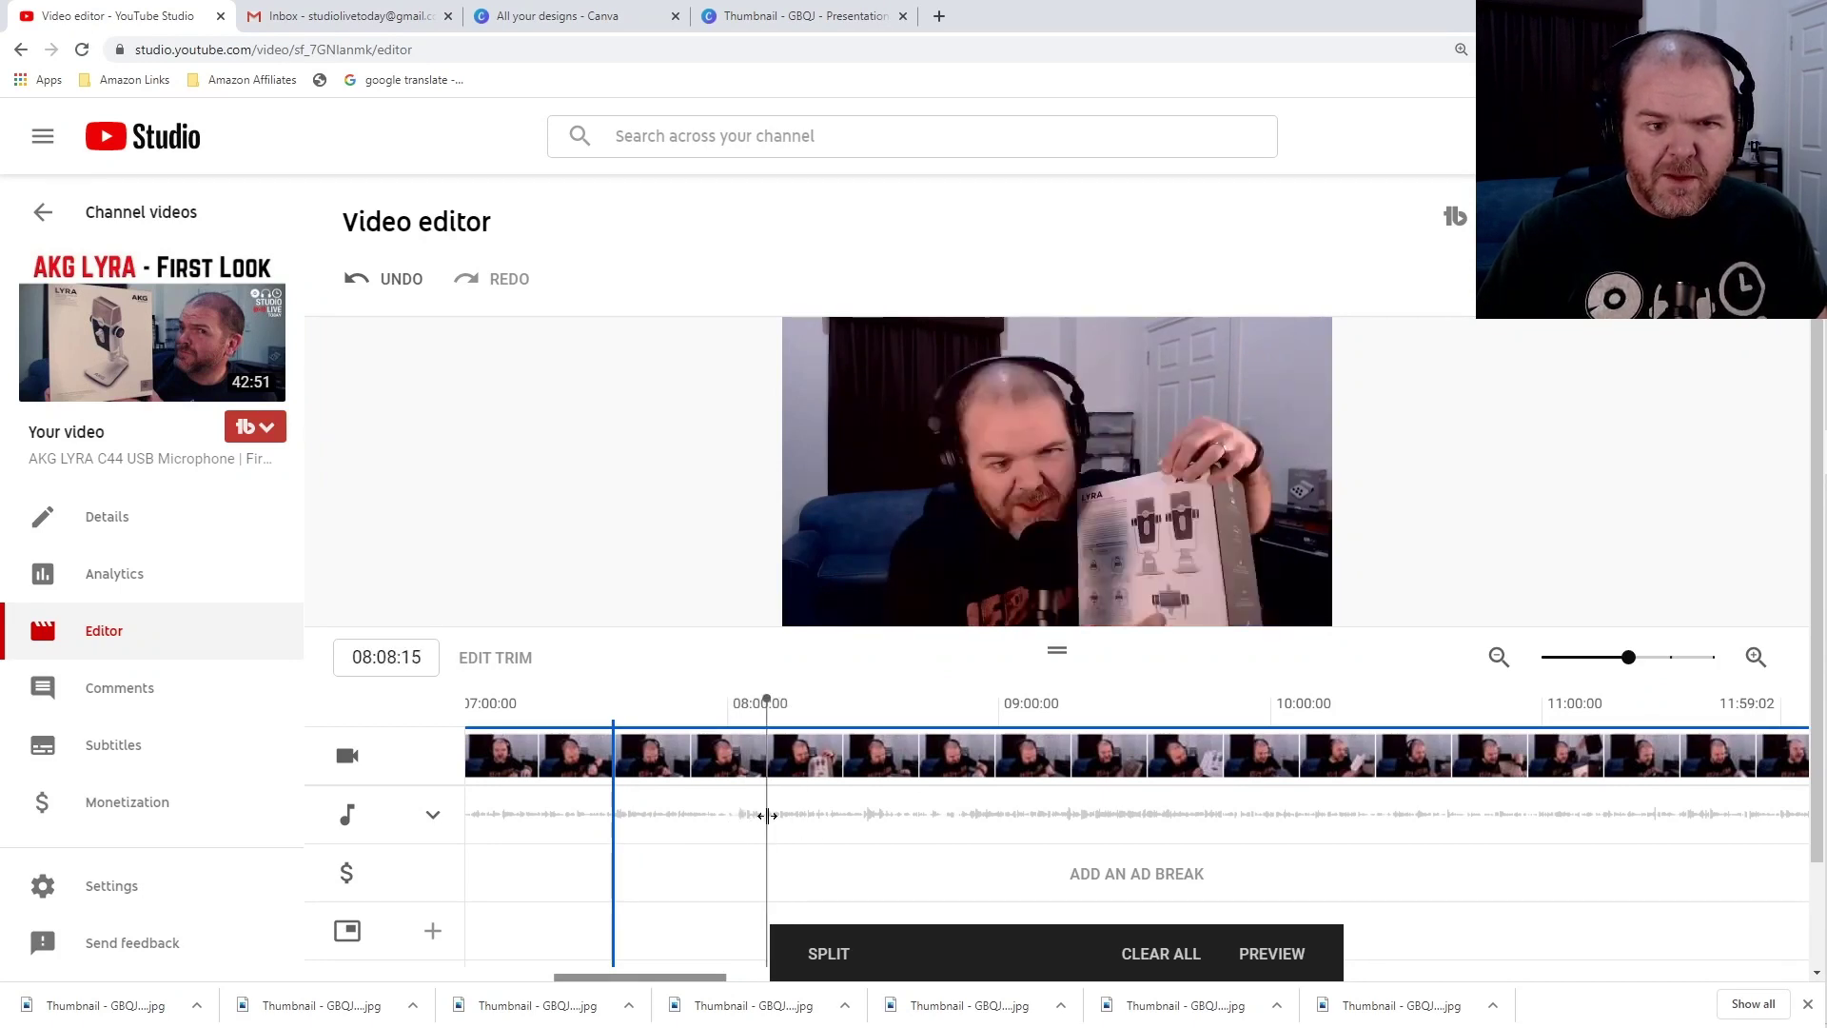
left_click(779, 824)
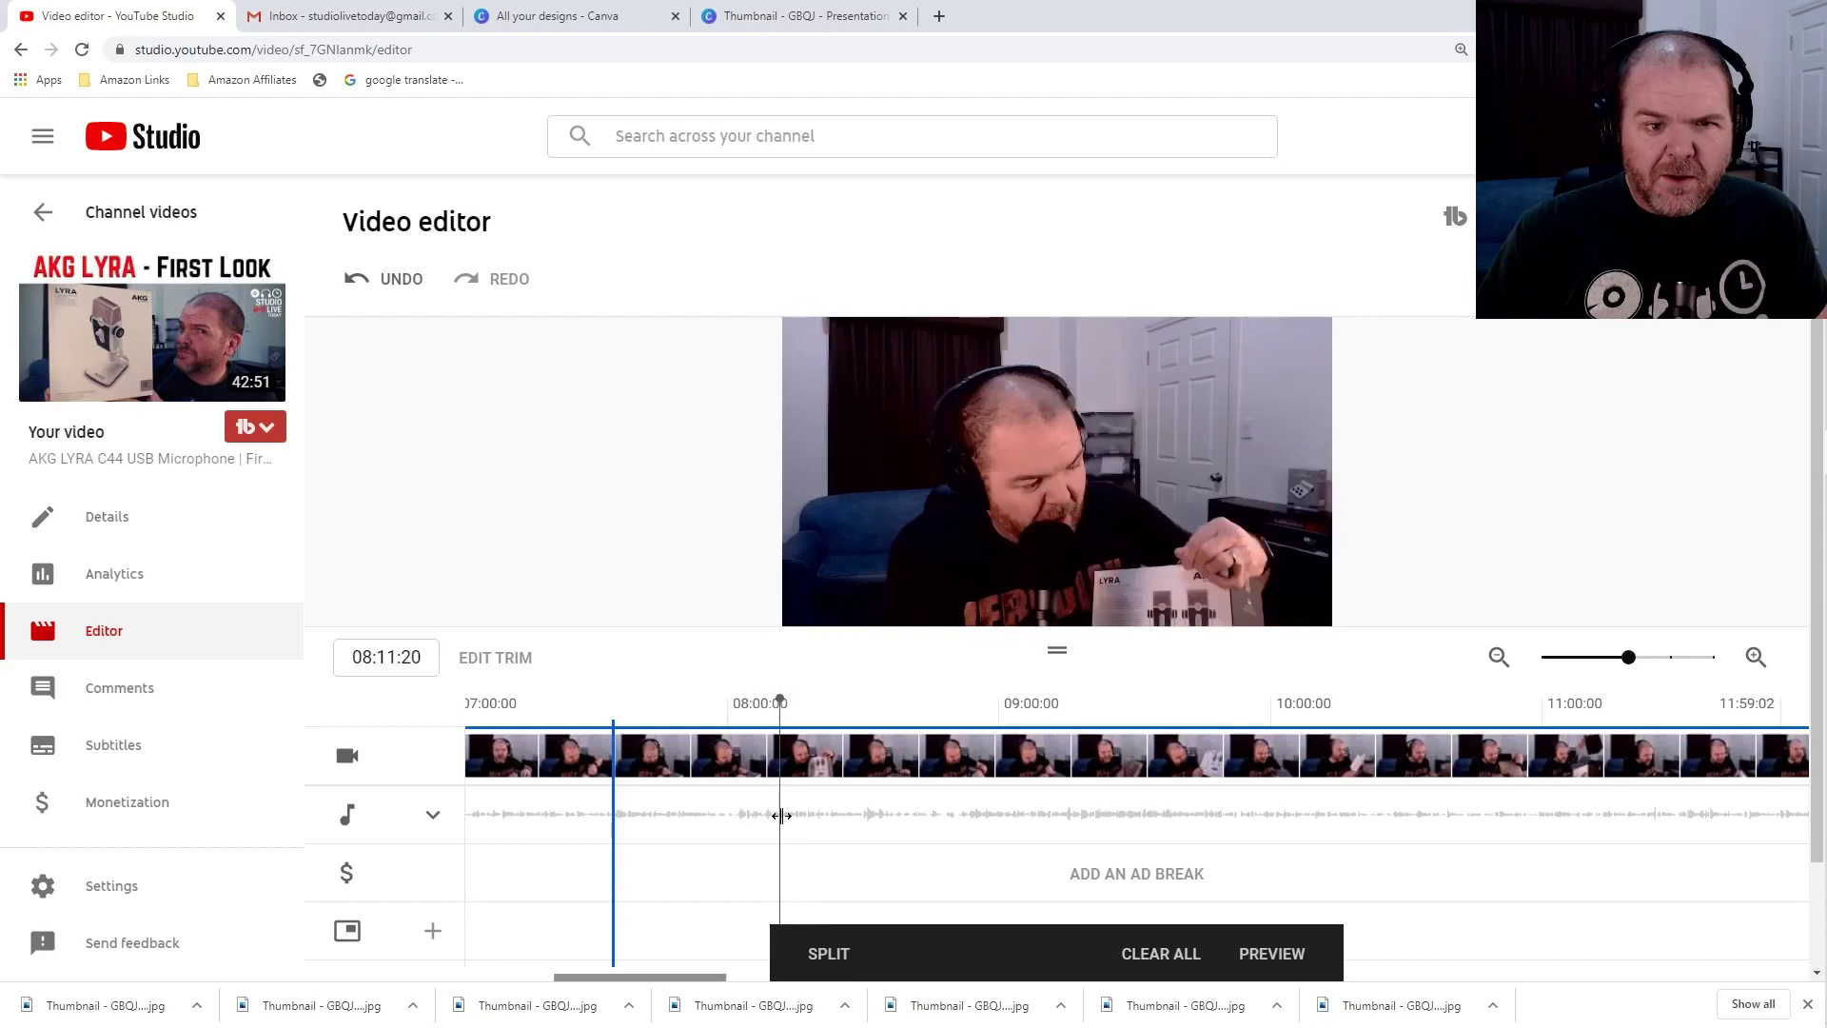
left_click(827, 821)
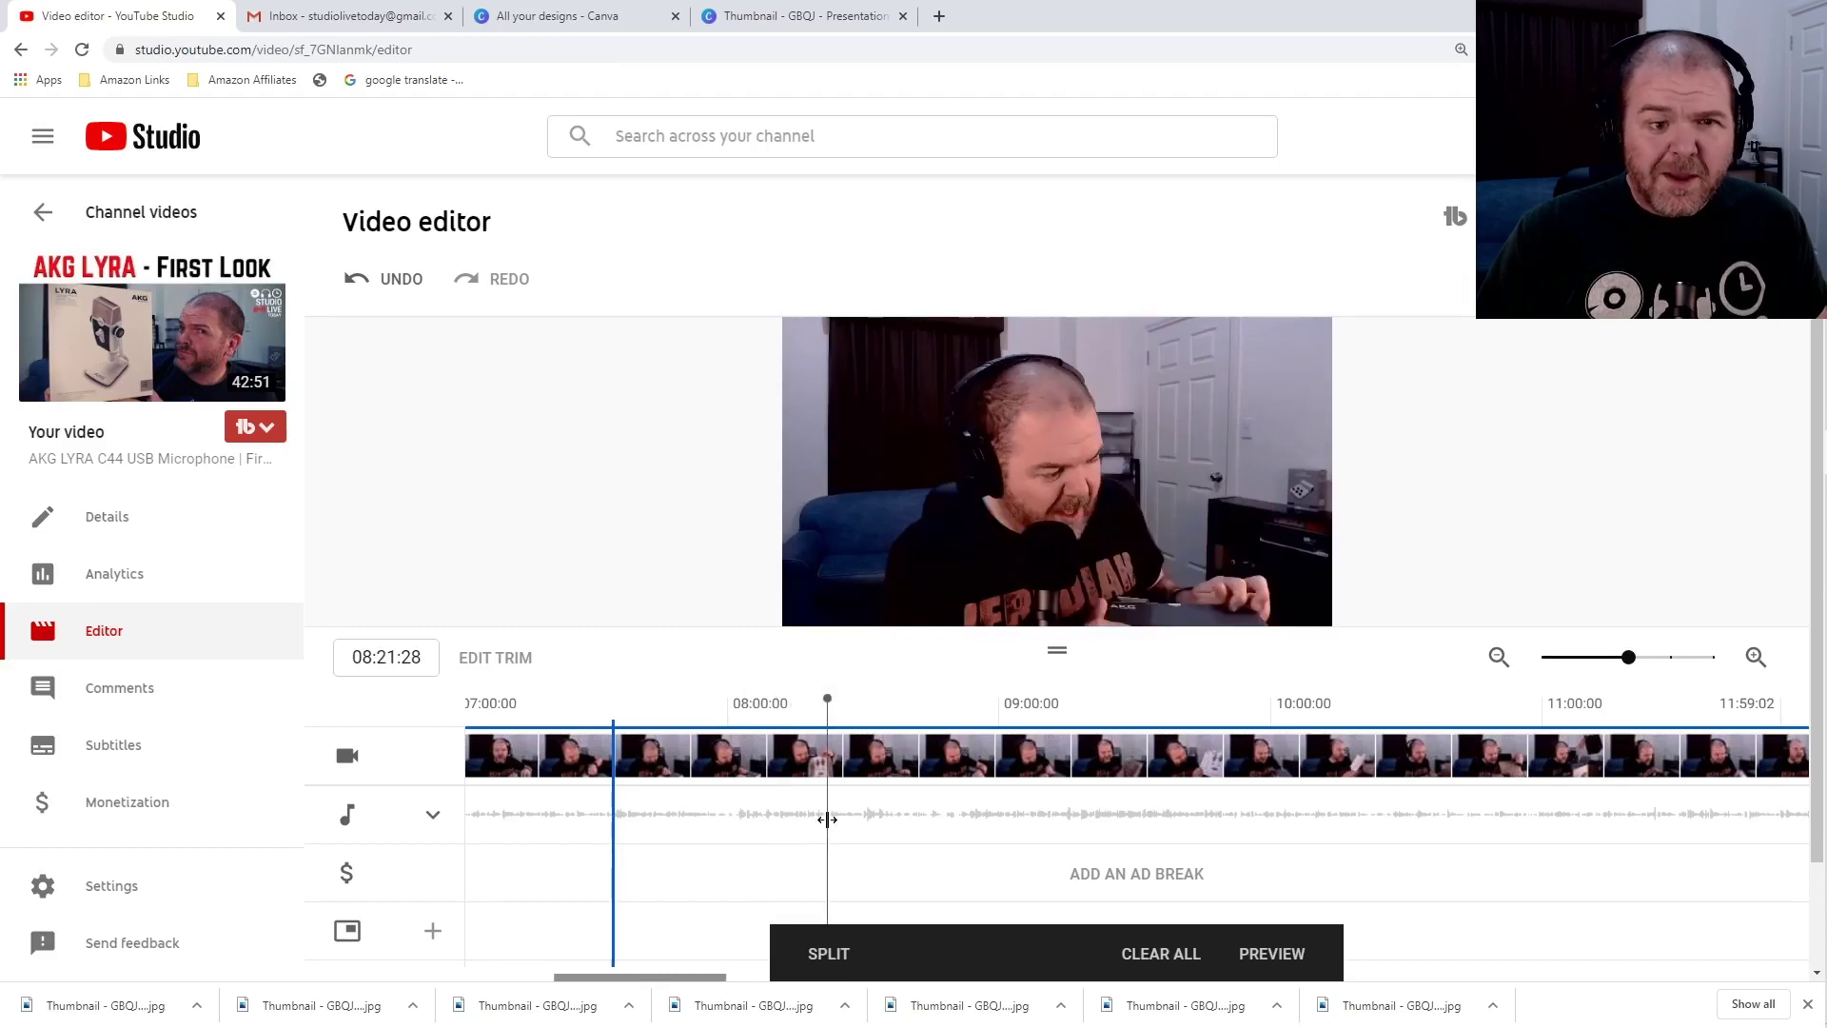
left_click(848, 822)
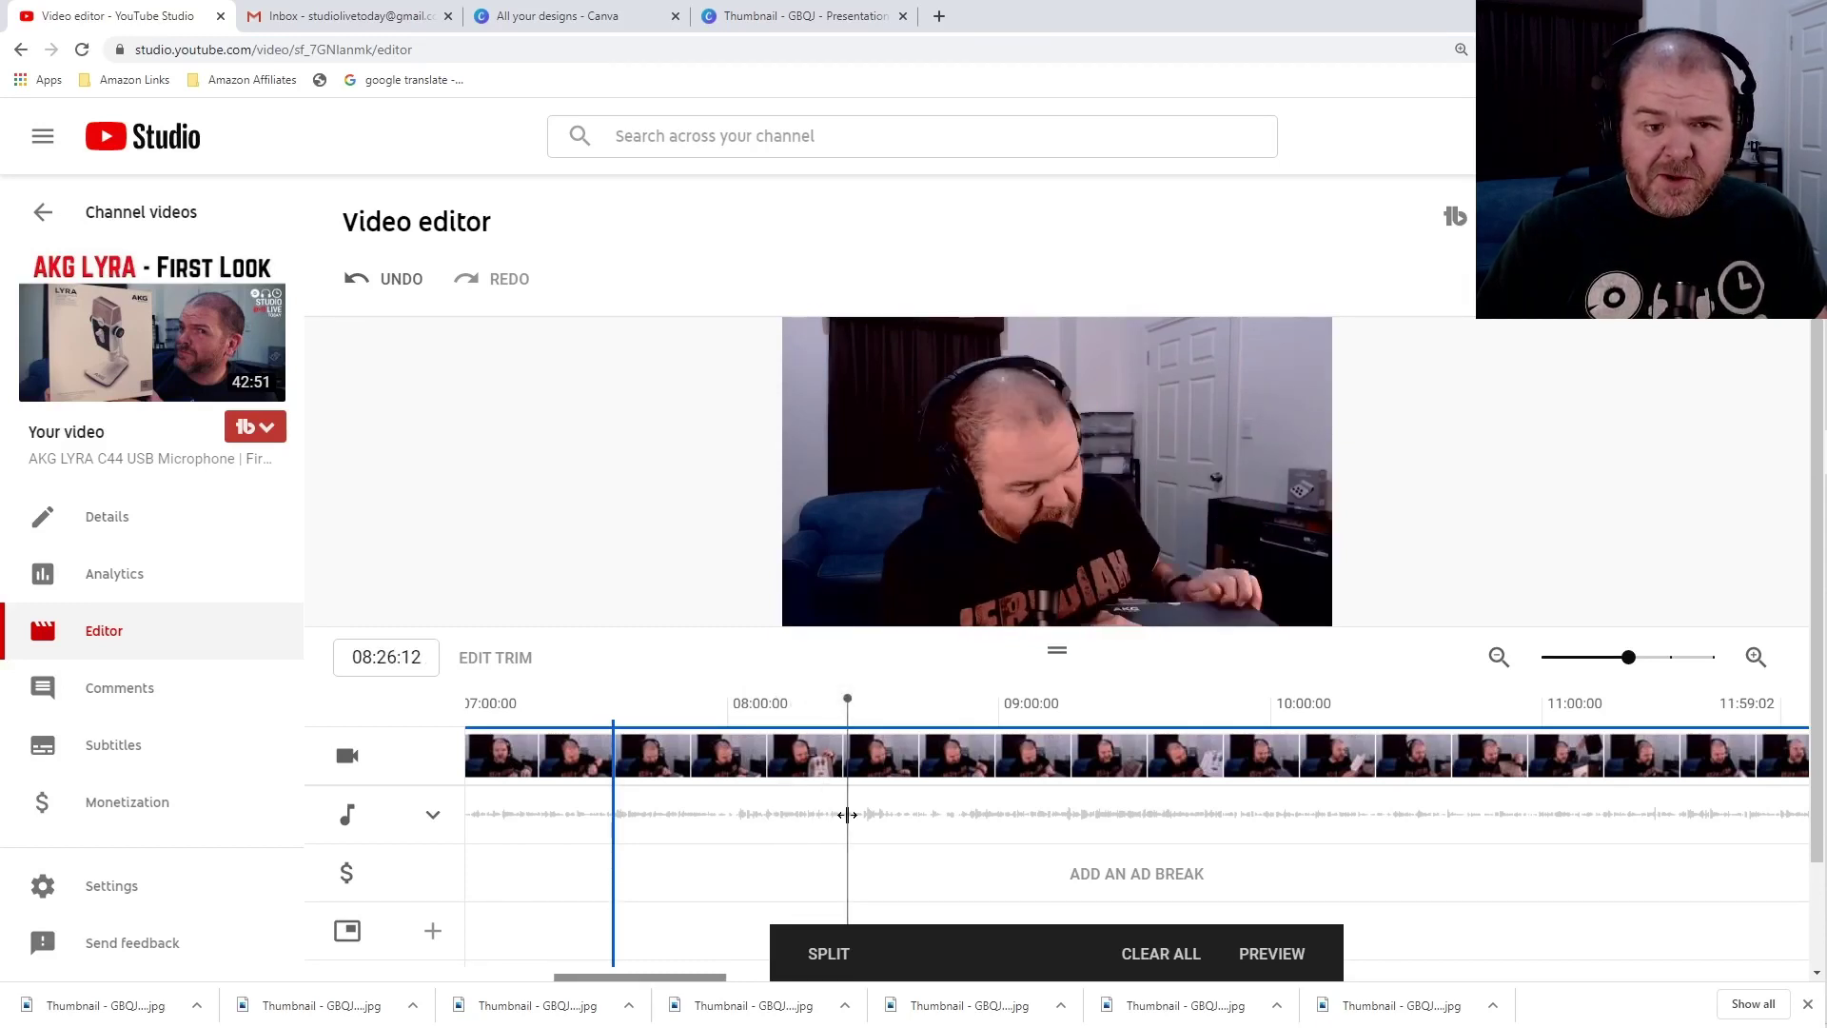
left_click(859, 818)
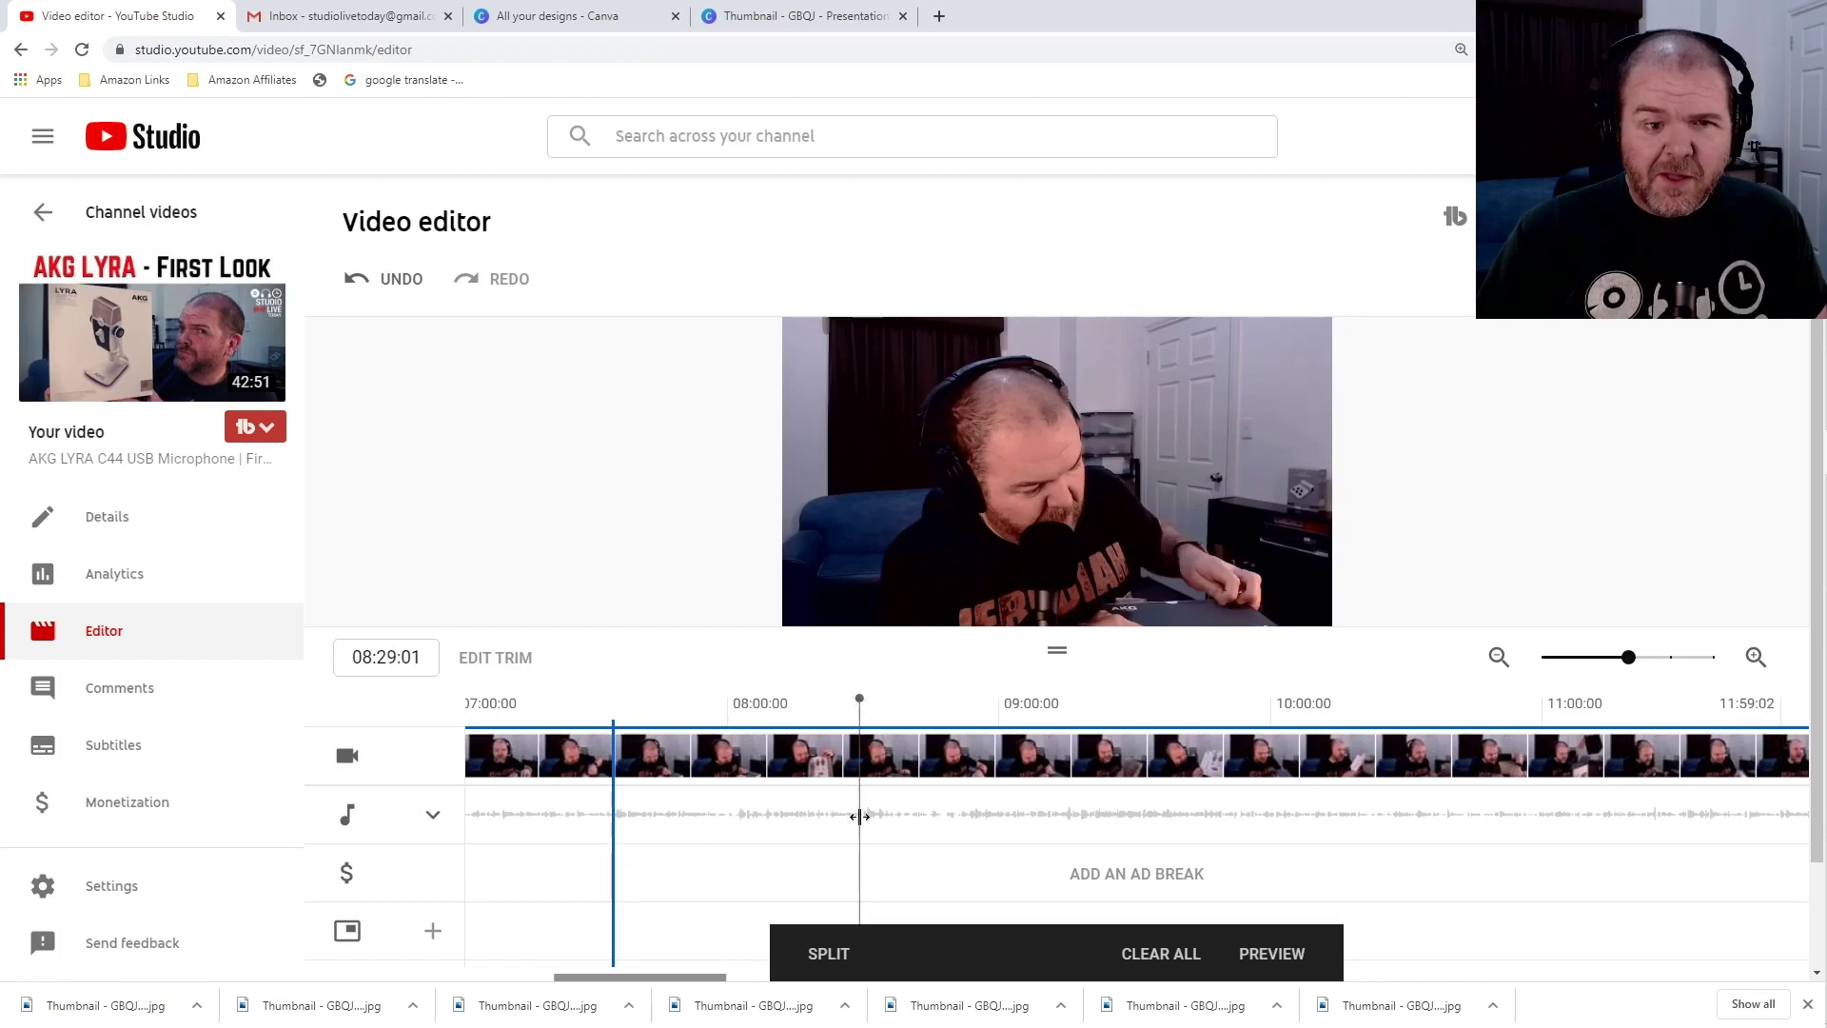
left_click(1147, 812)
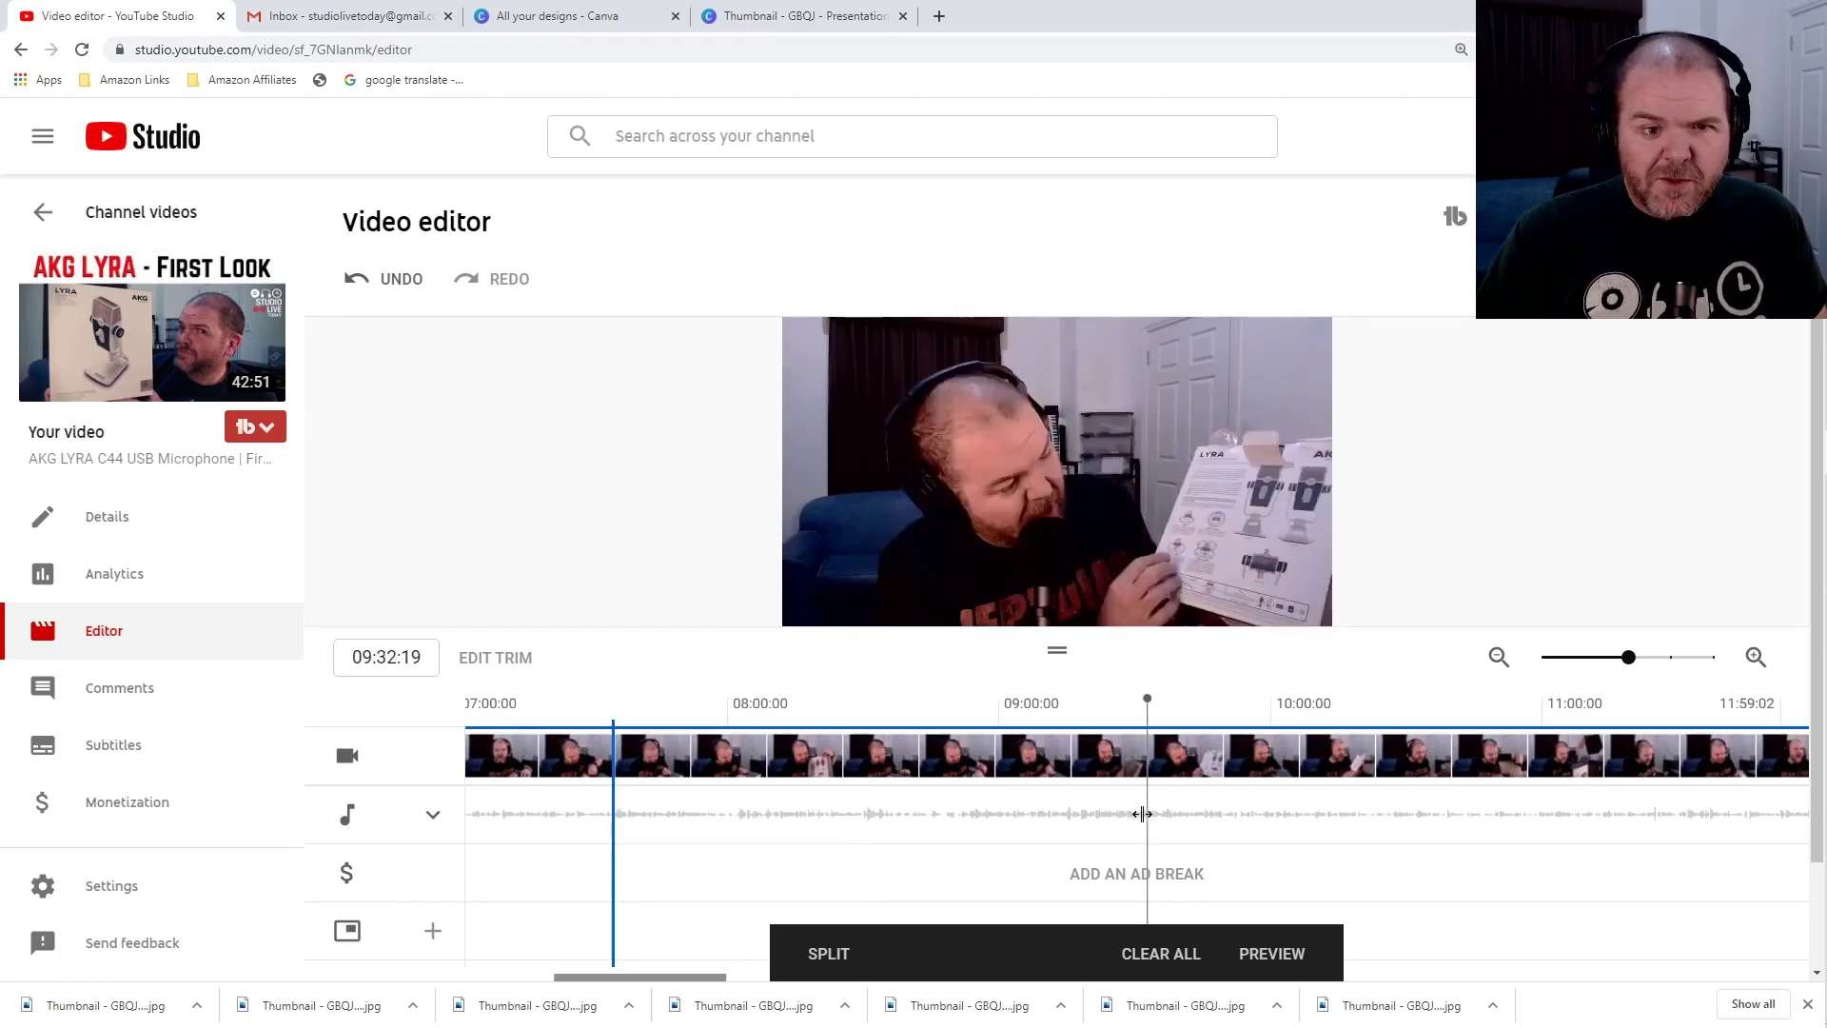
left_click_drag(1142, 813, 1095, 814)
left_click(1066, 815)
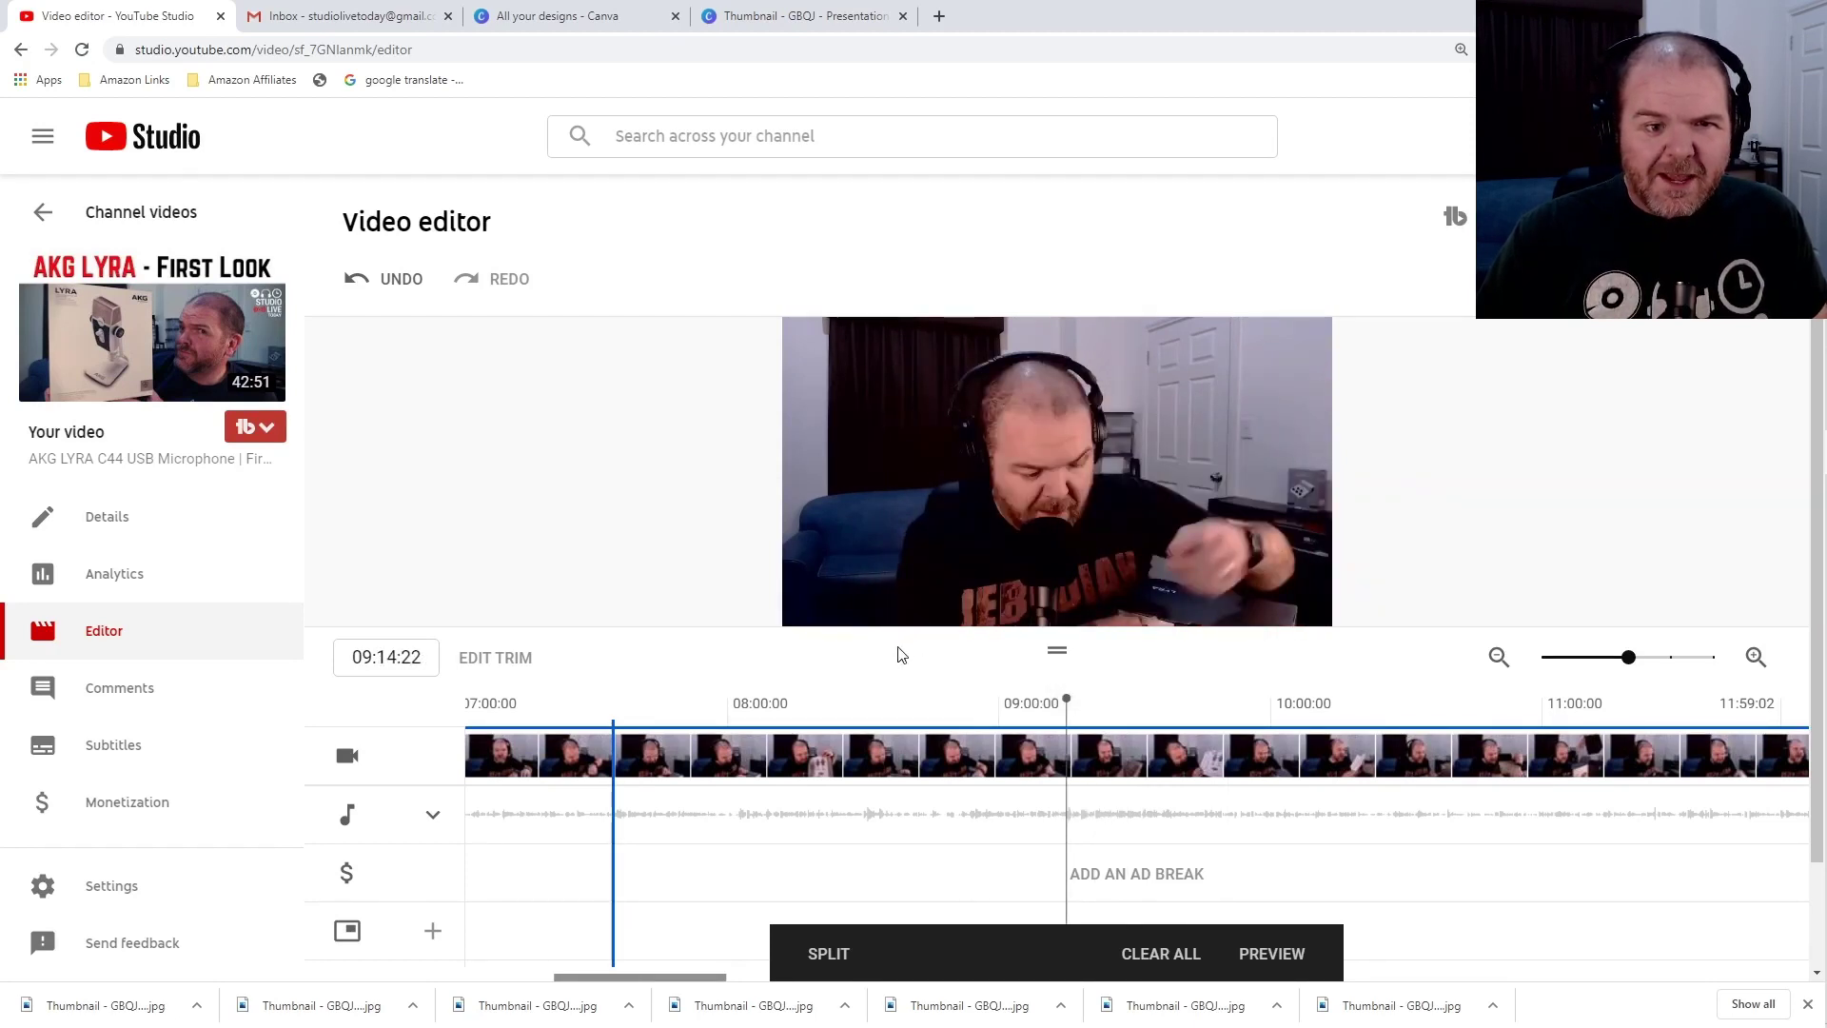
mouse_move(815, 609)
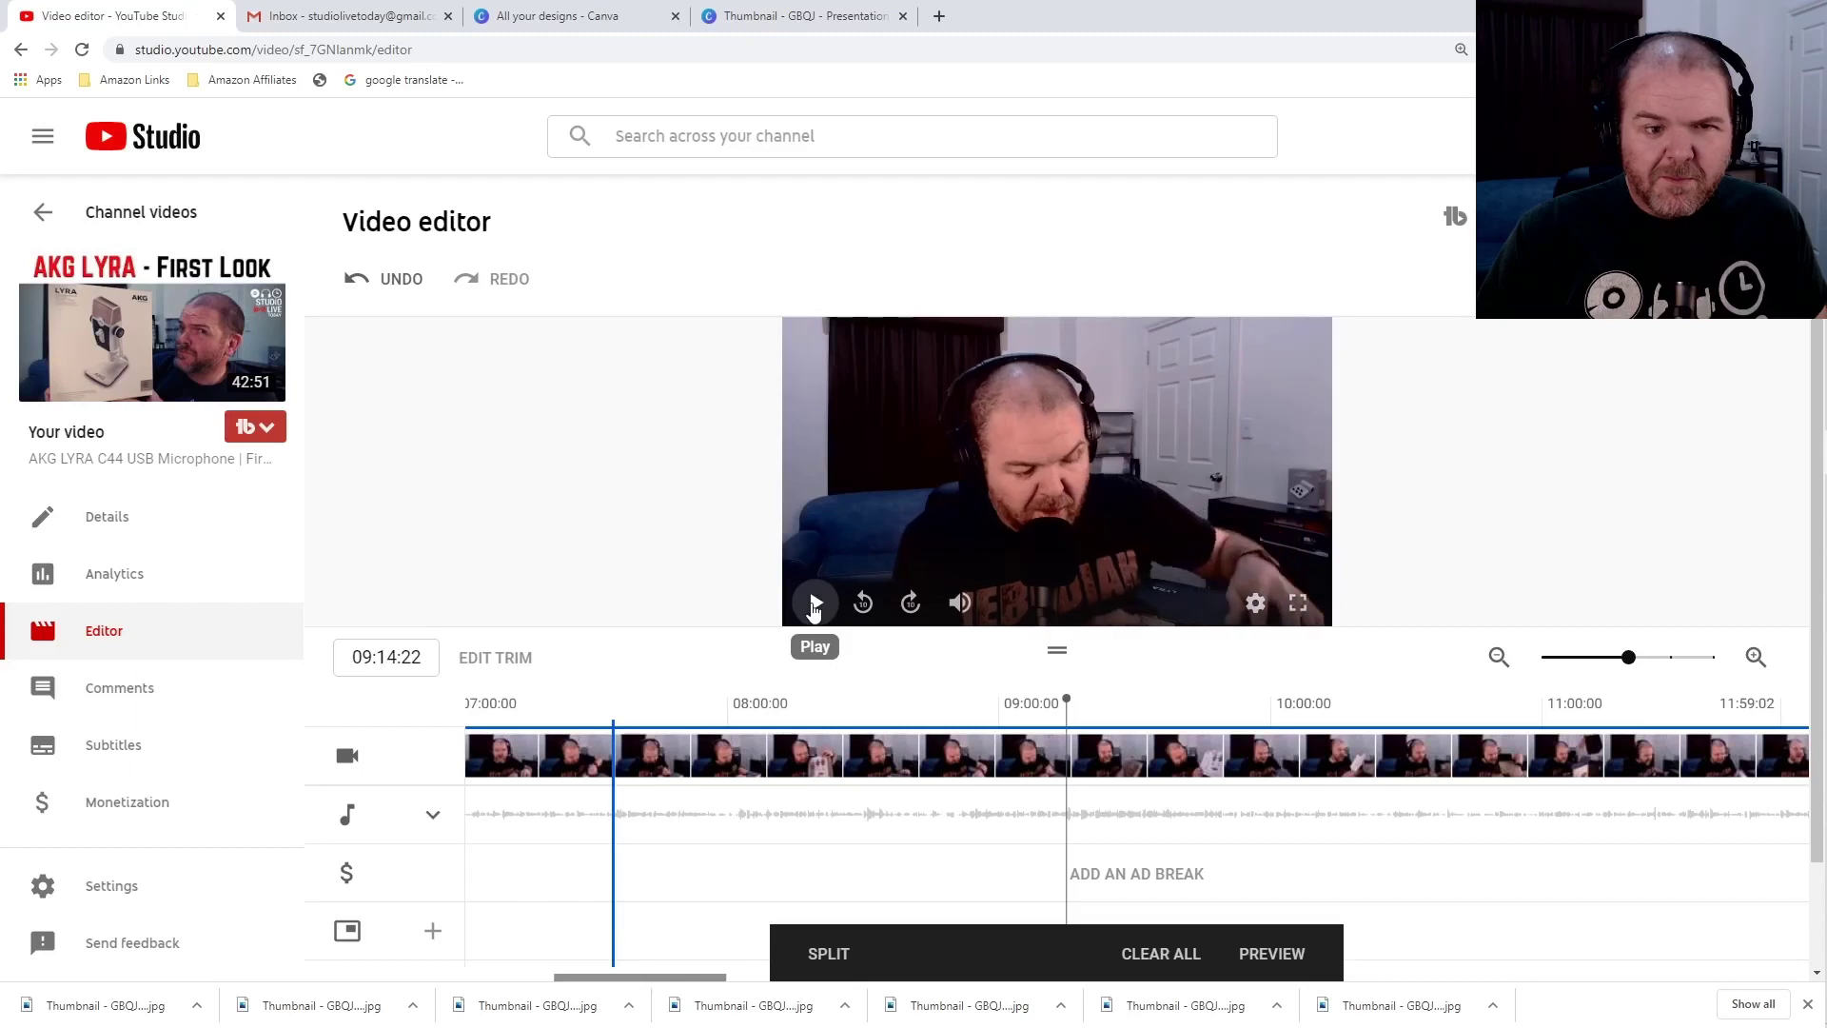
left_click(815, 605)
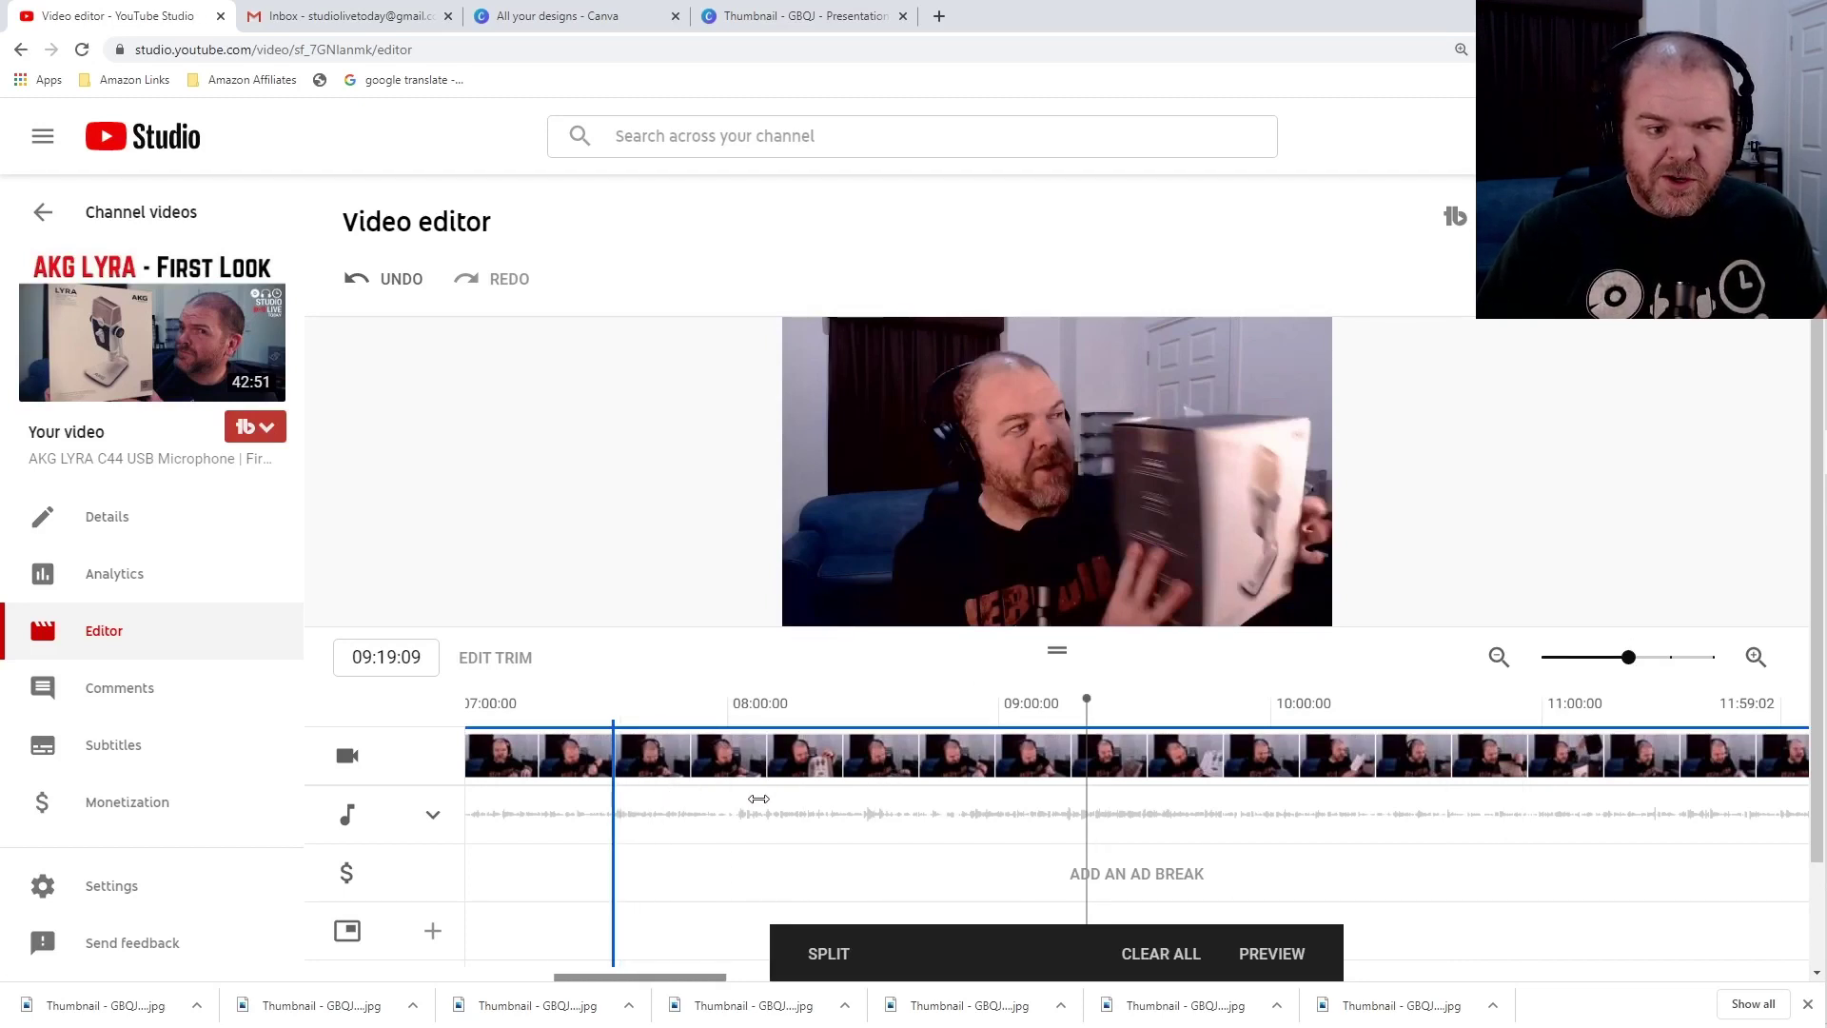
Cut out the section from the split at 07:34:19 to about 09:21
left_click_drag(758, 798, 1079, 816)
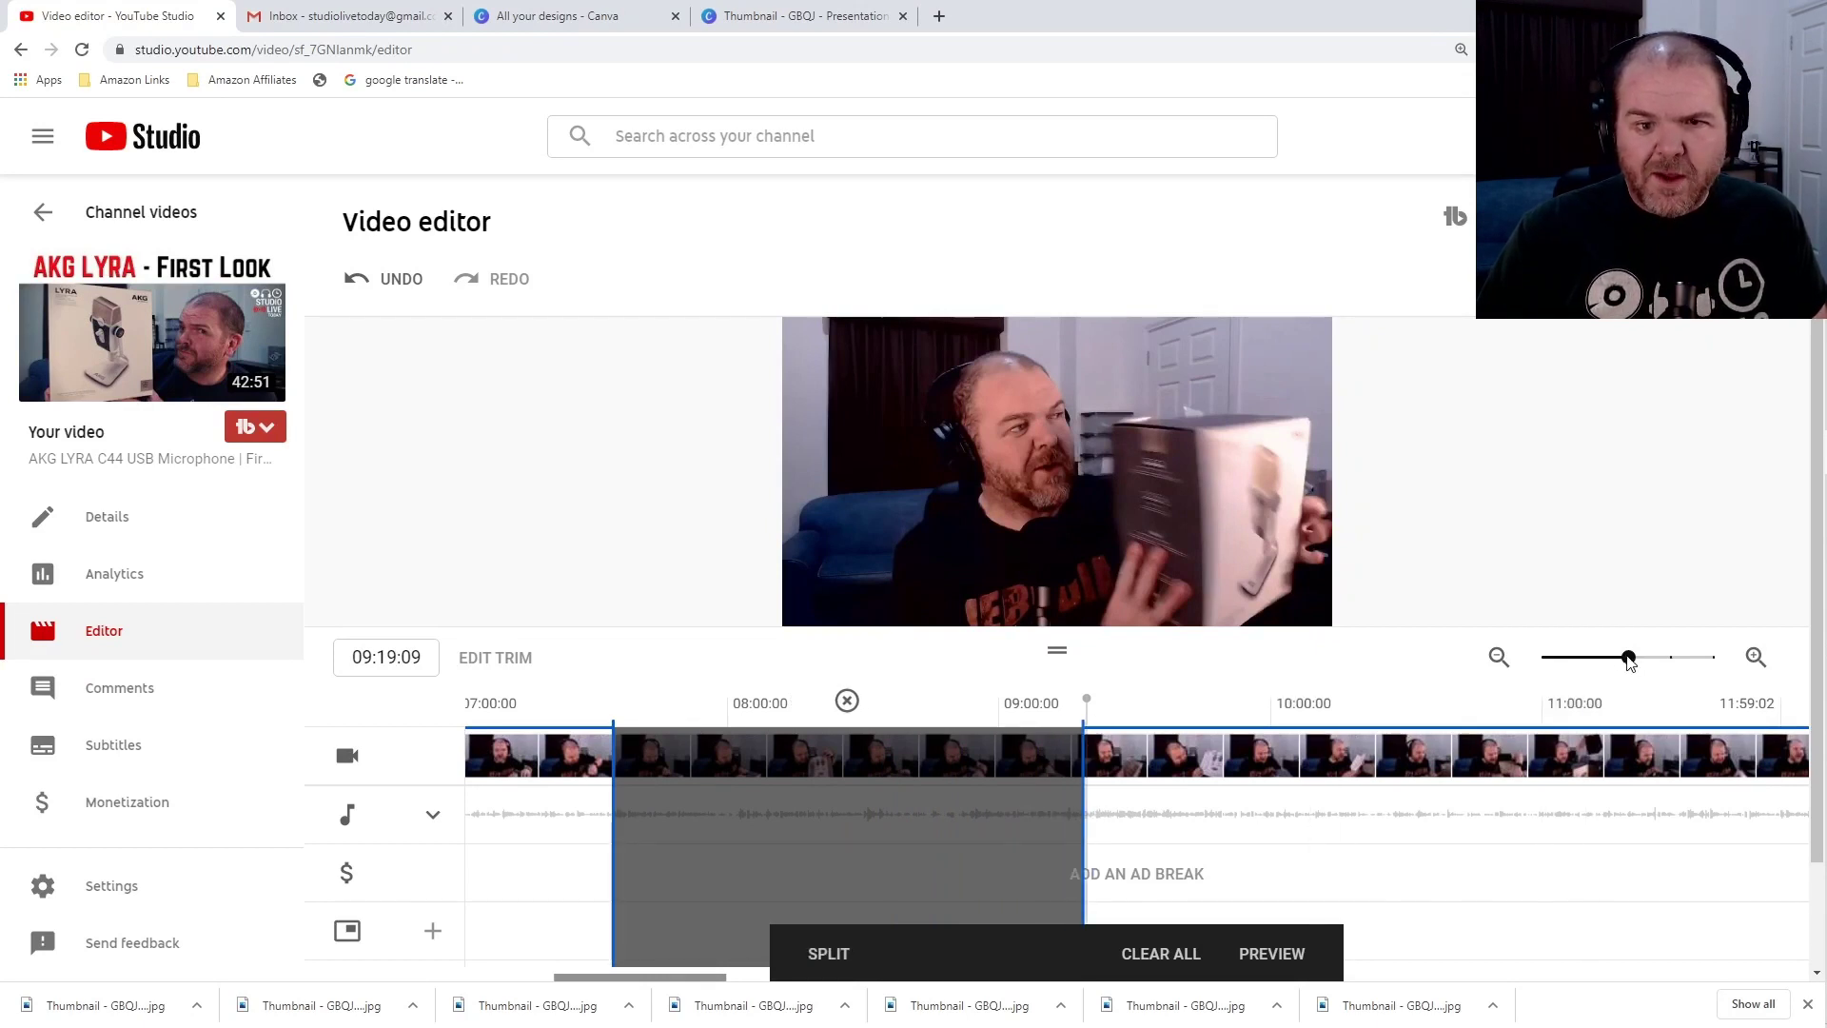
left_click(1665, 664)
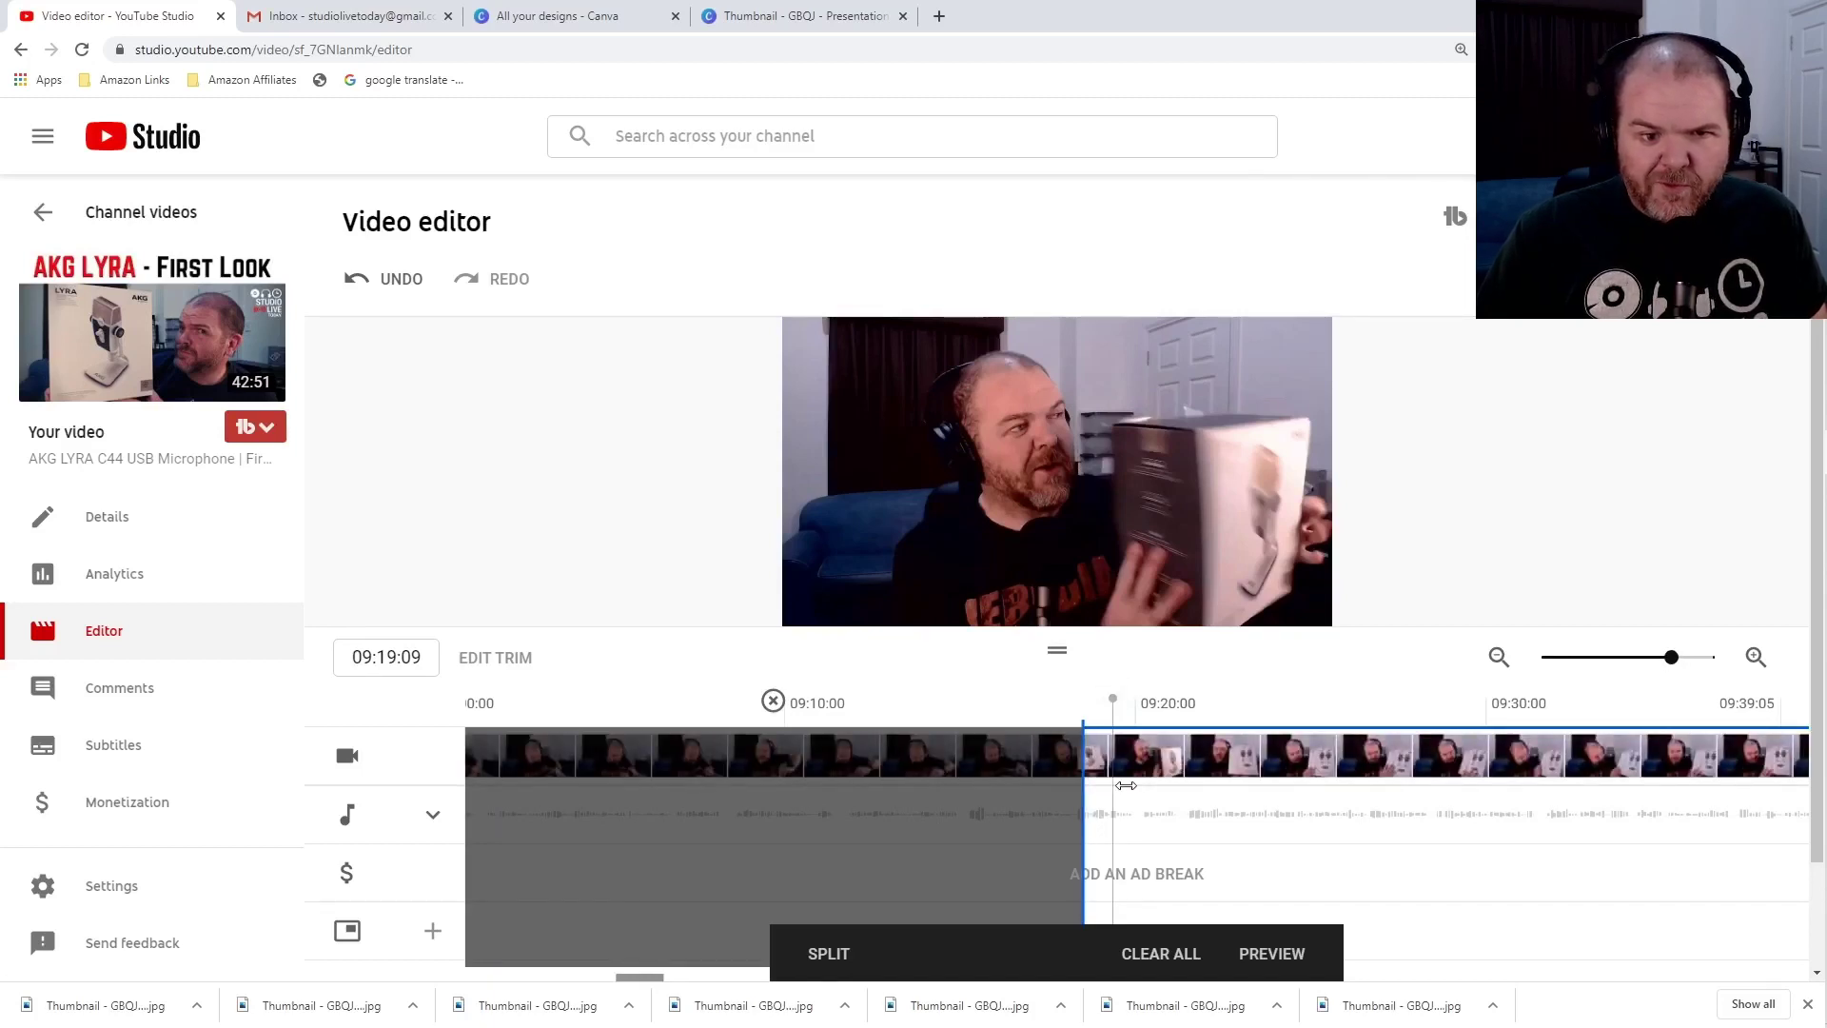
left_click_drag(1125, 785, 1183, 790)
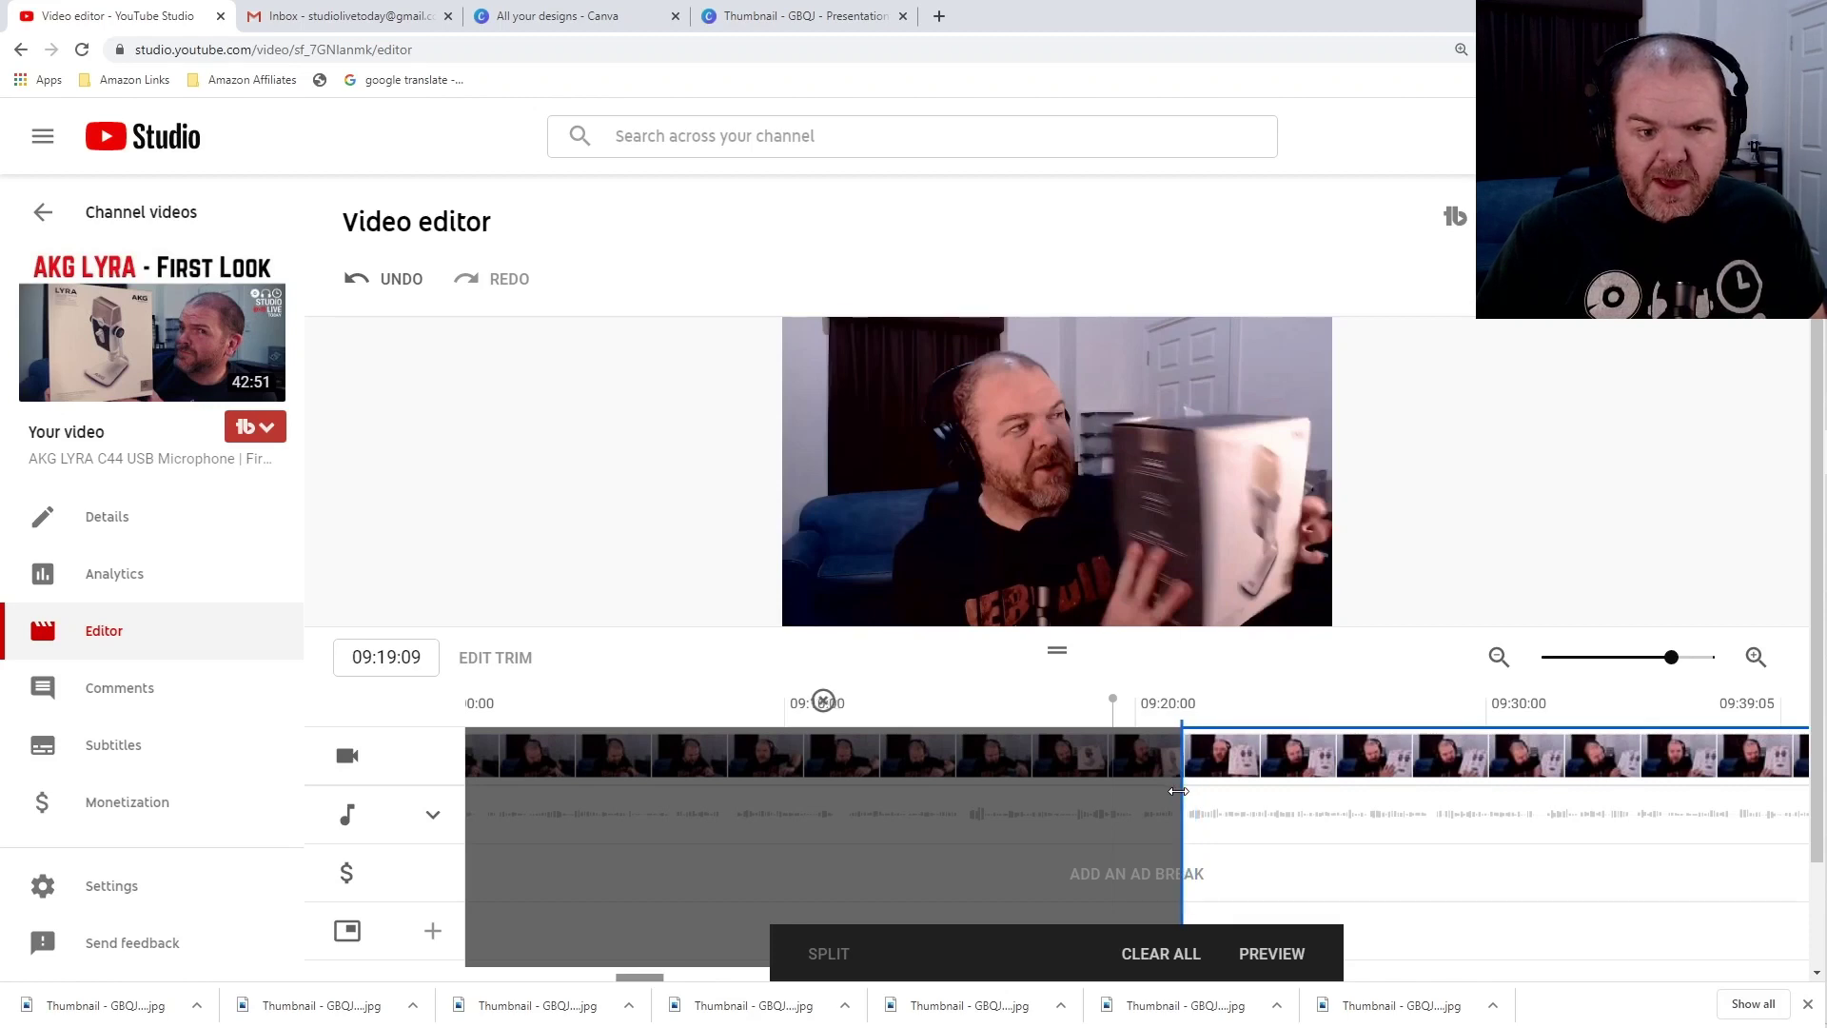
Play across the cut's end from 09:14:16 and move that end back to about 09:15
left_click(1035, 757)
left_click(947, 740)
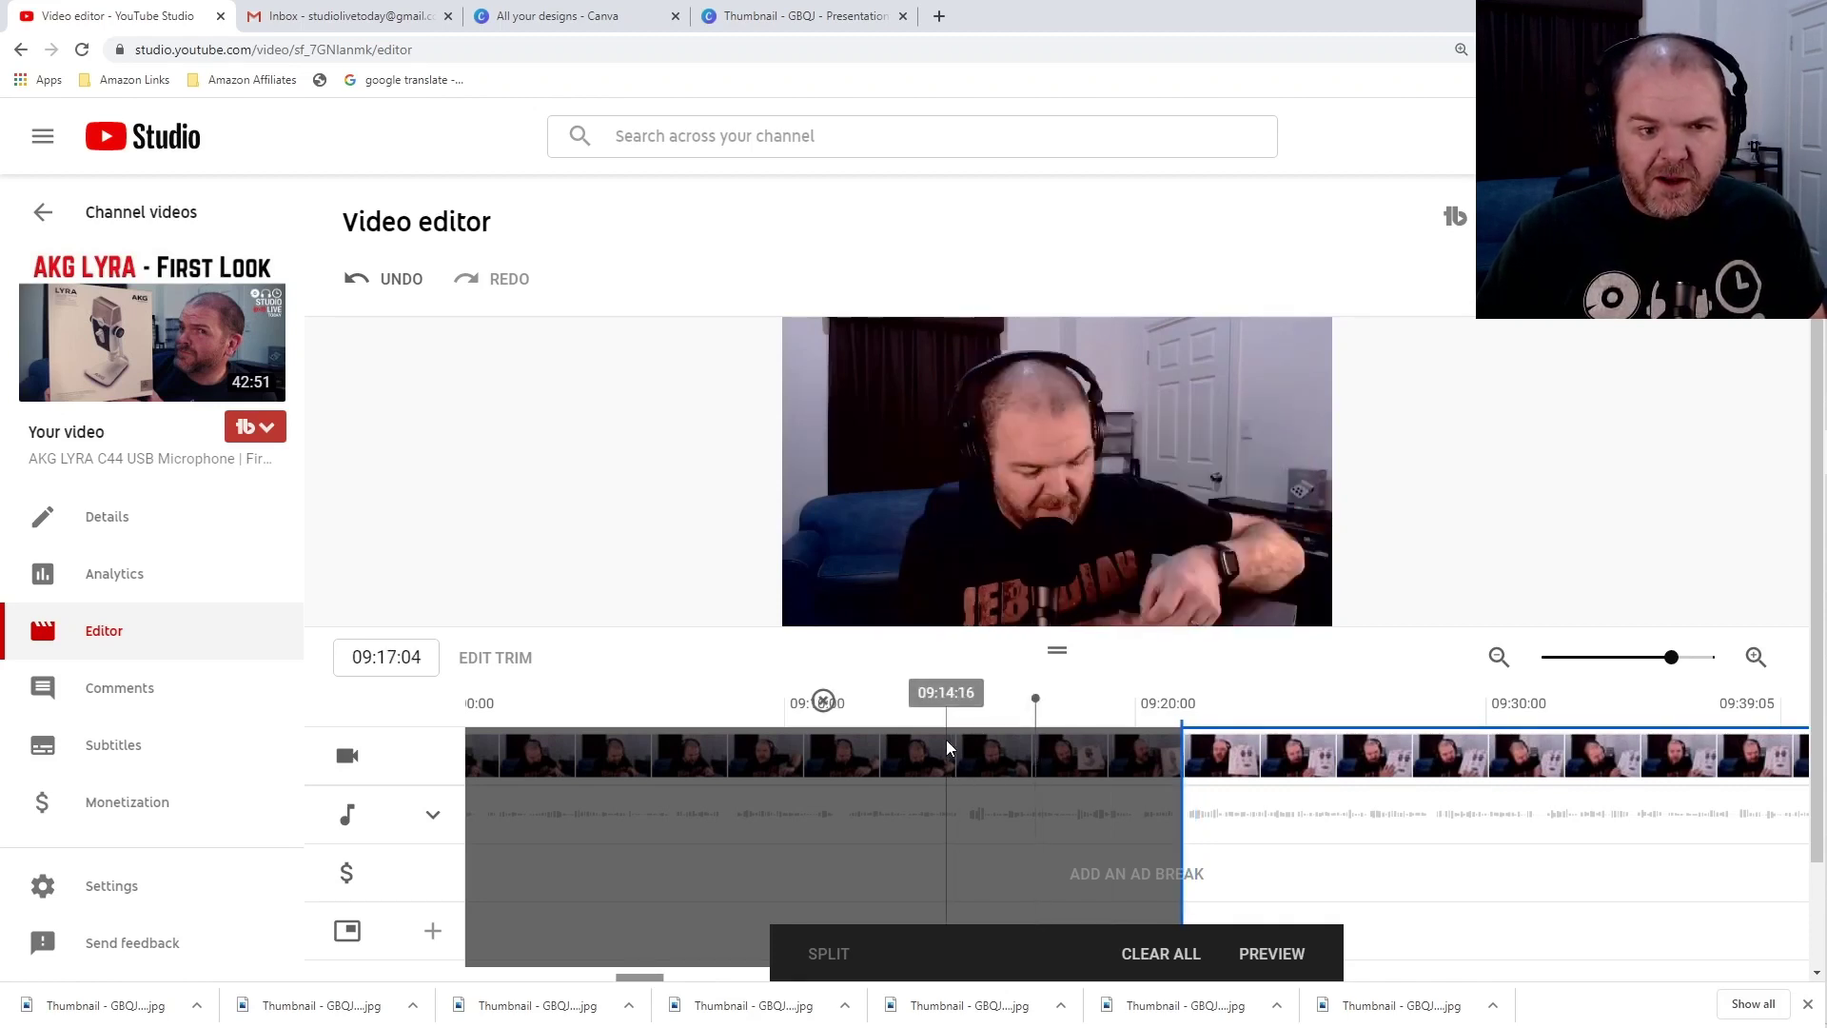
mouse_move(815, 609)
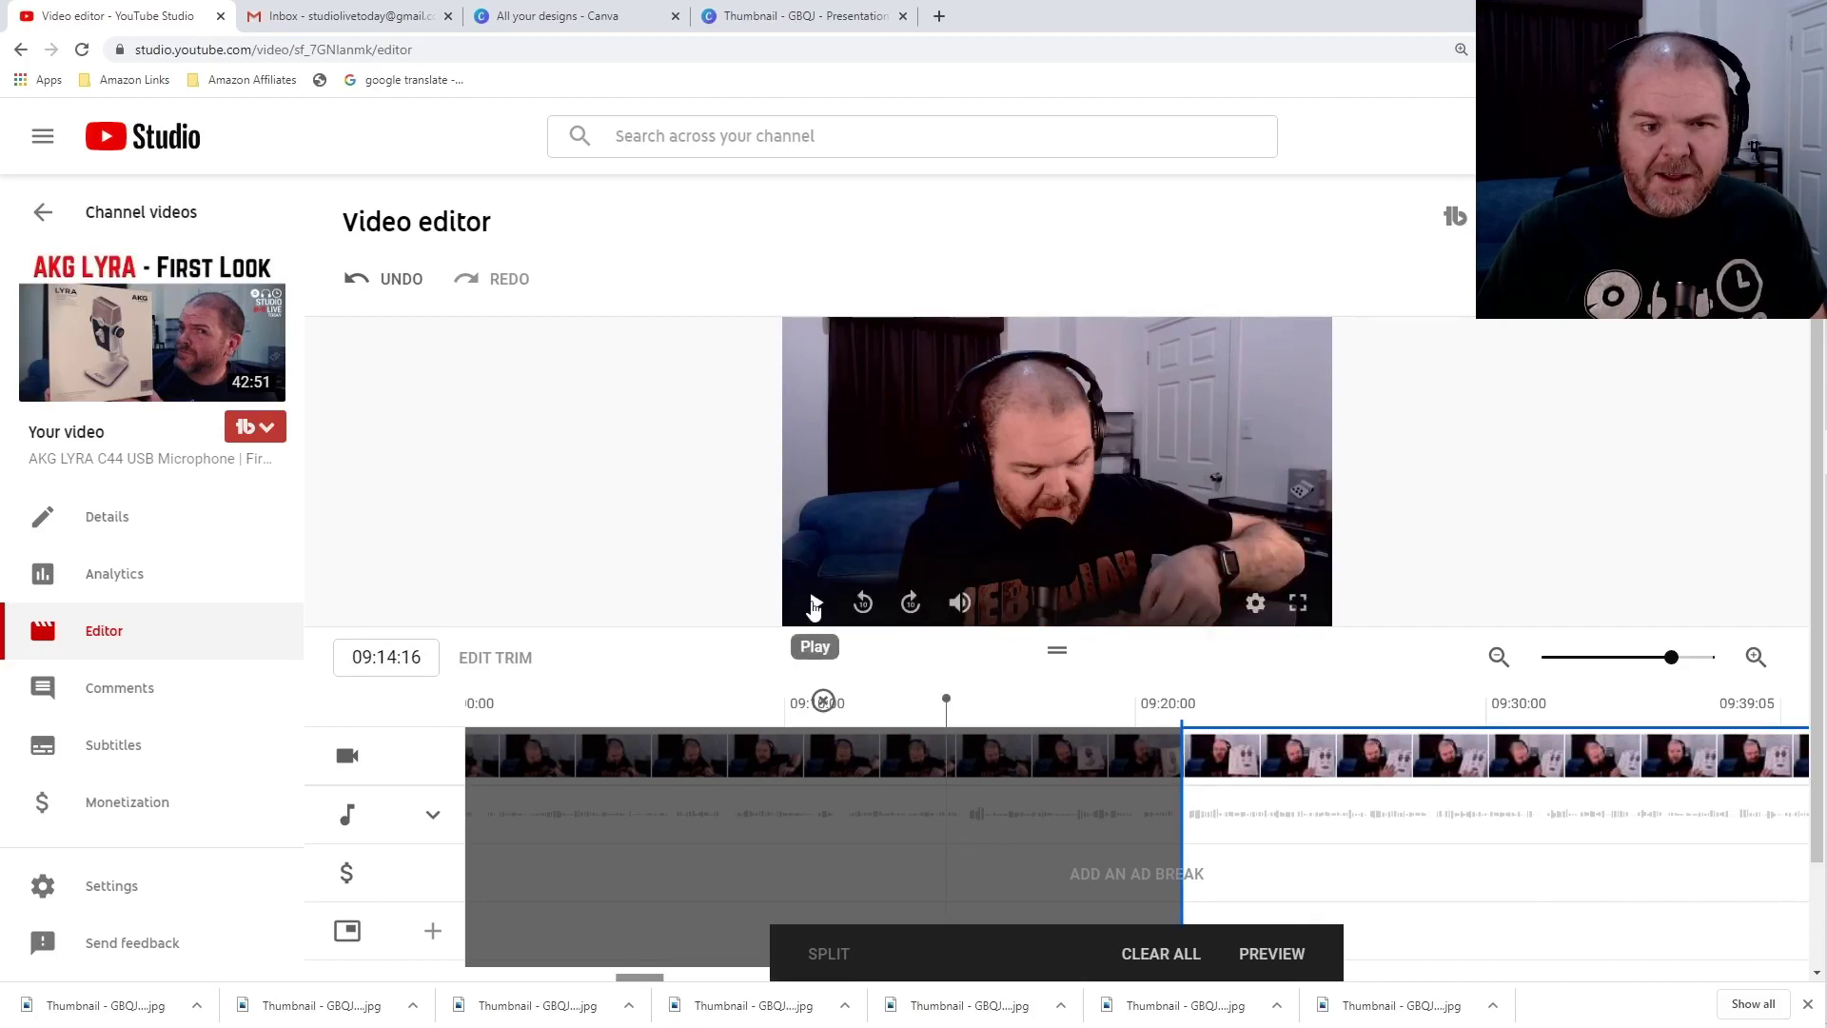
left_click(814, 603)
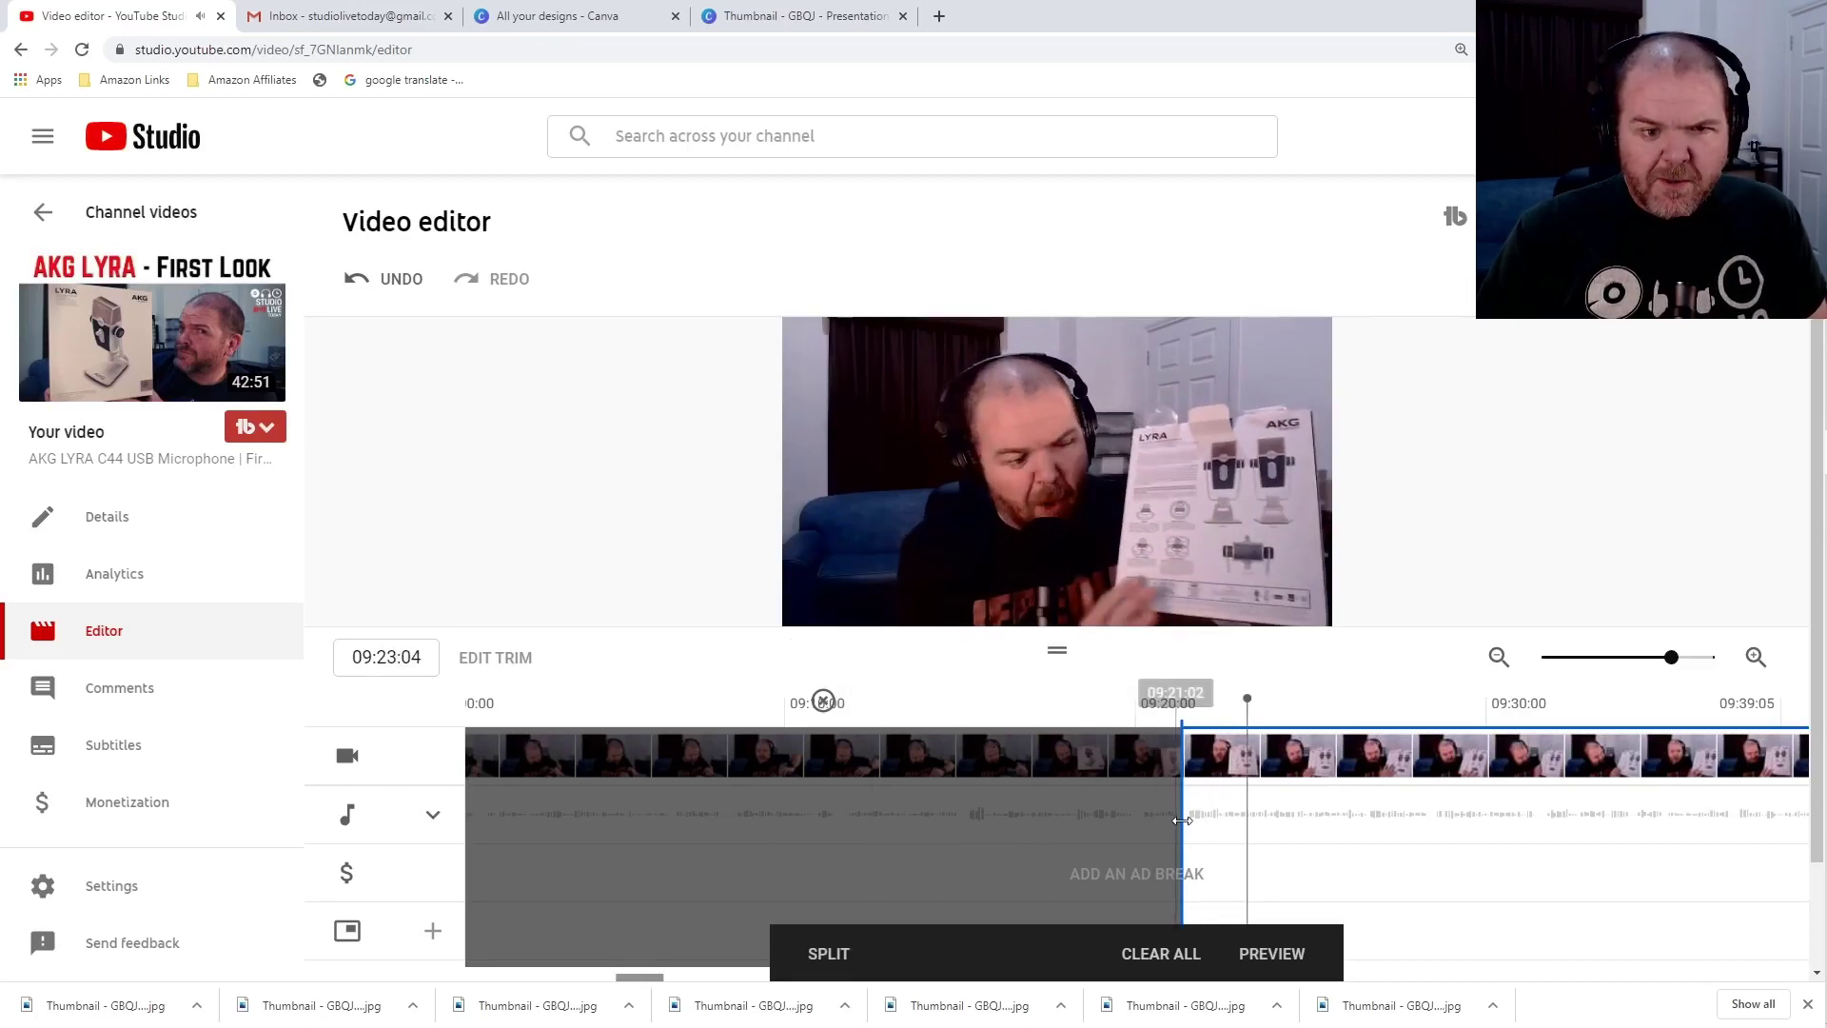
left_click_drag(953, 819, 963, 822)
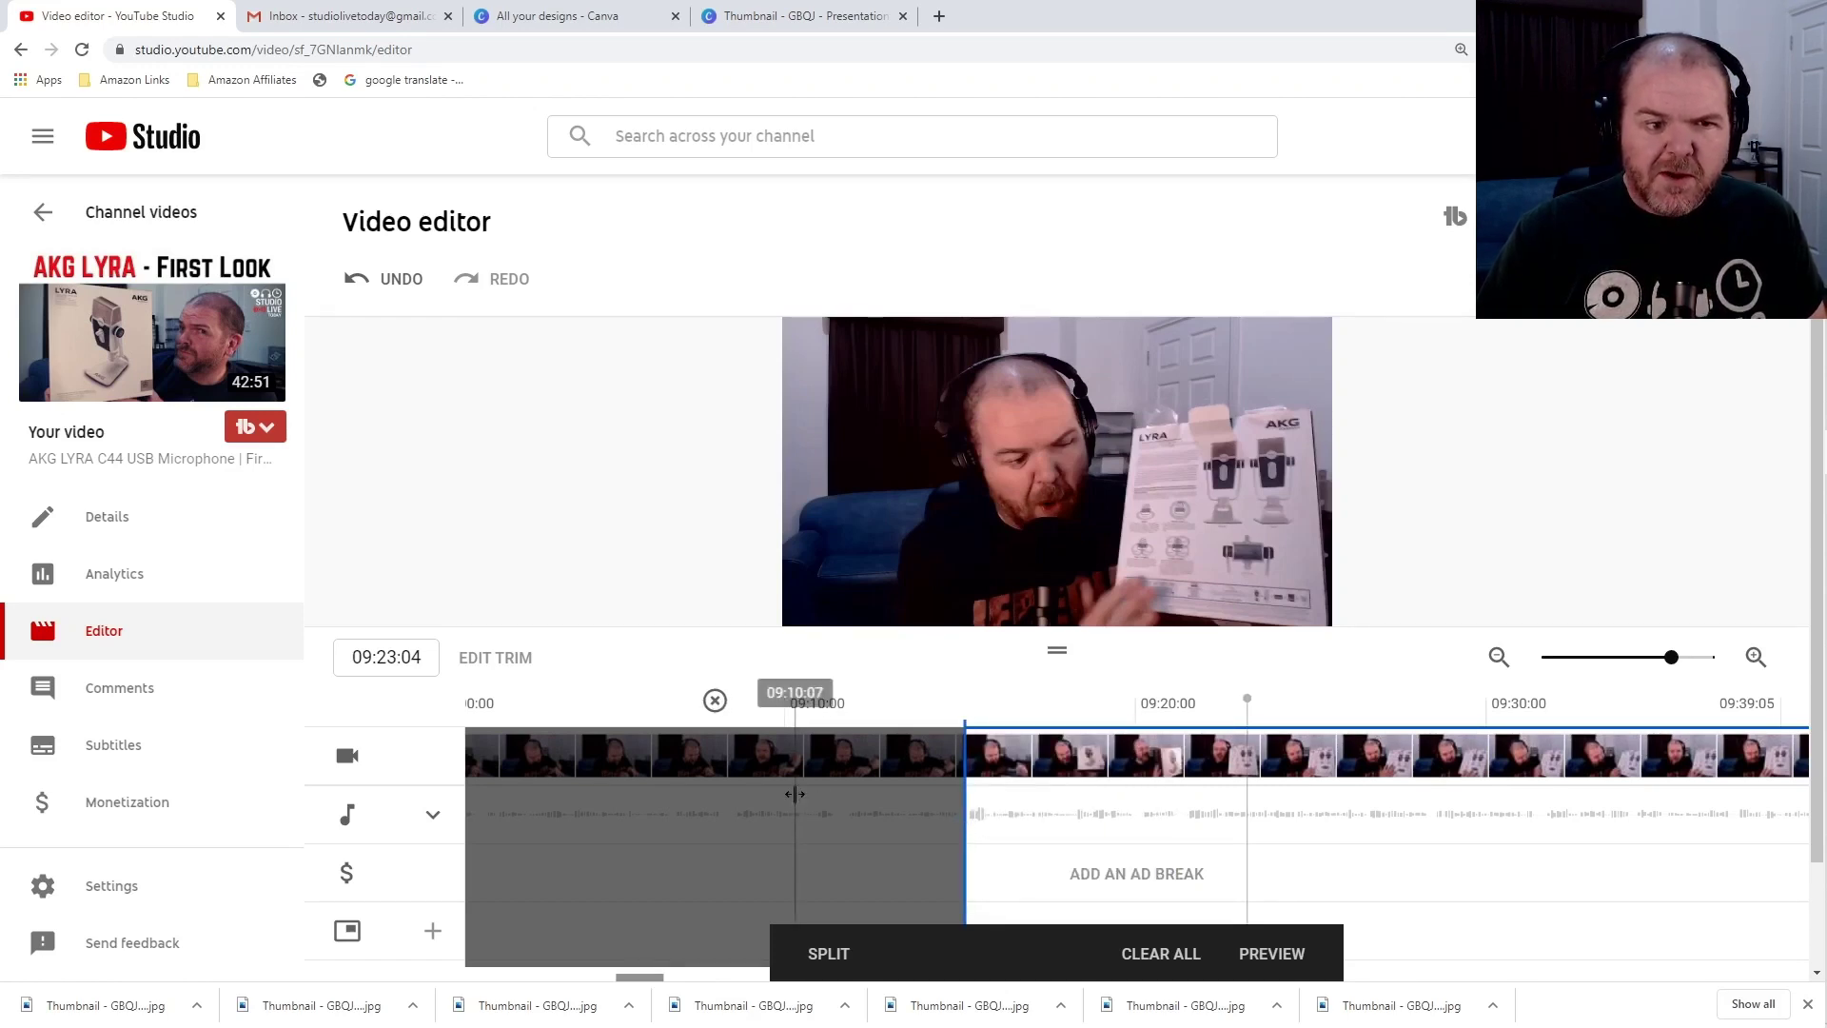
Play across the cut's end from 09:10:07 and set the cut to end at 09:17:05
left_click(796, 704)
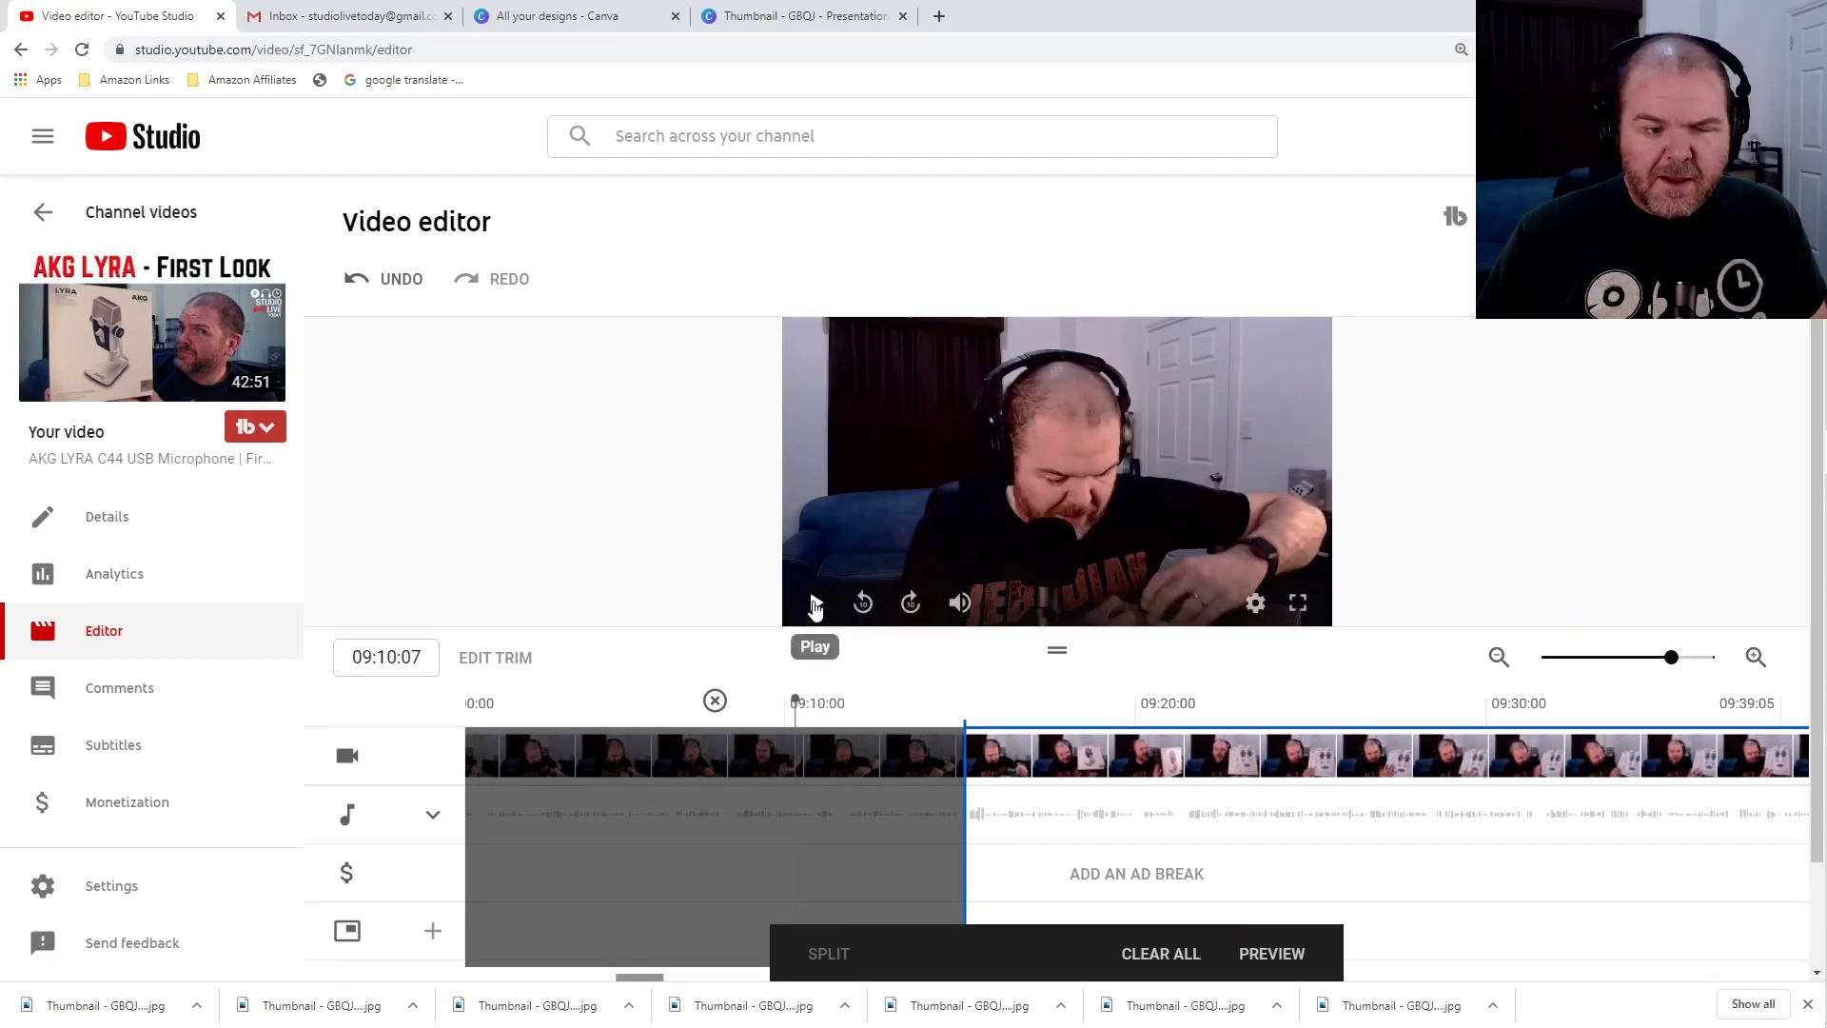
left_click(816, 604)
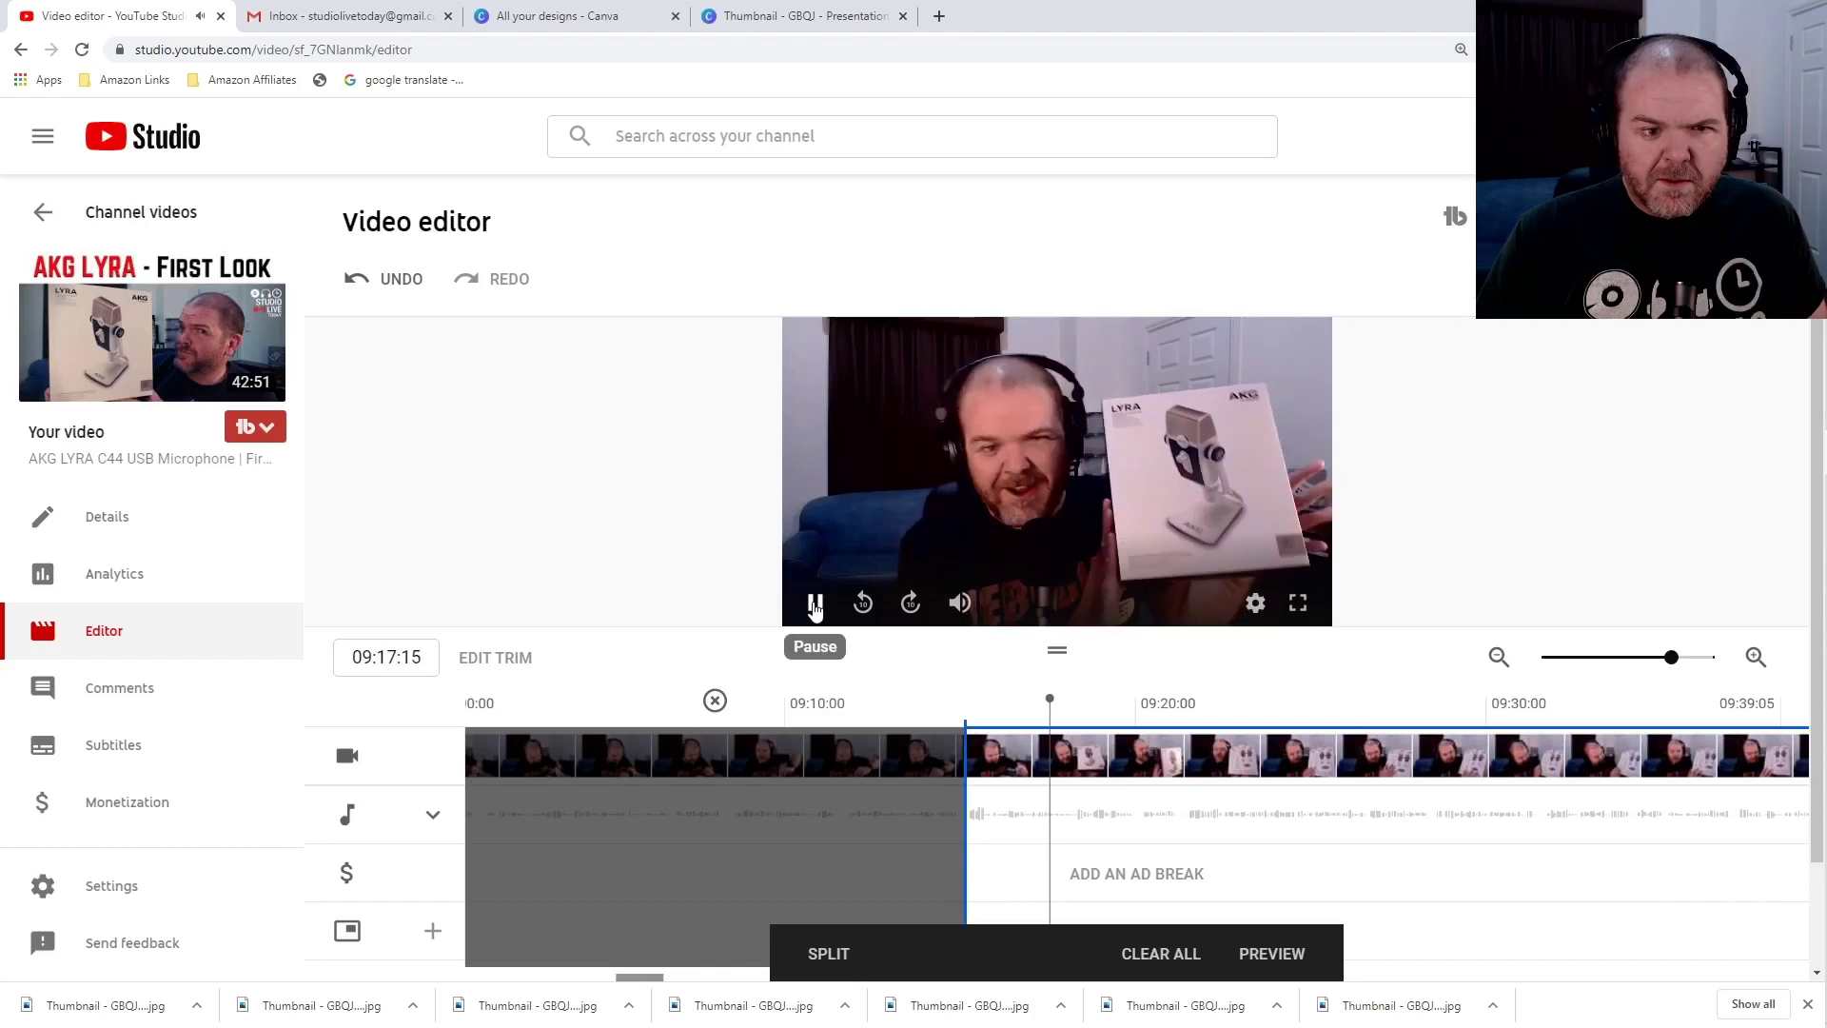
left_click(816, 606)
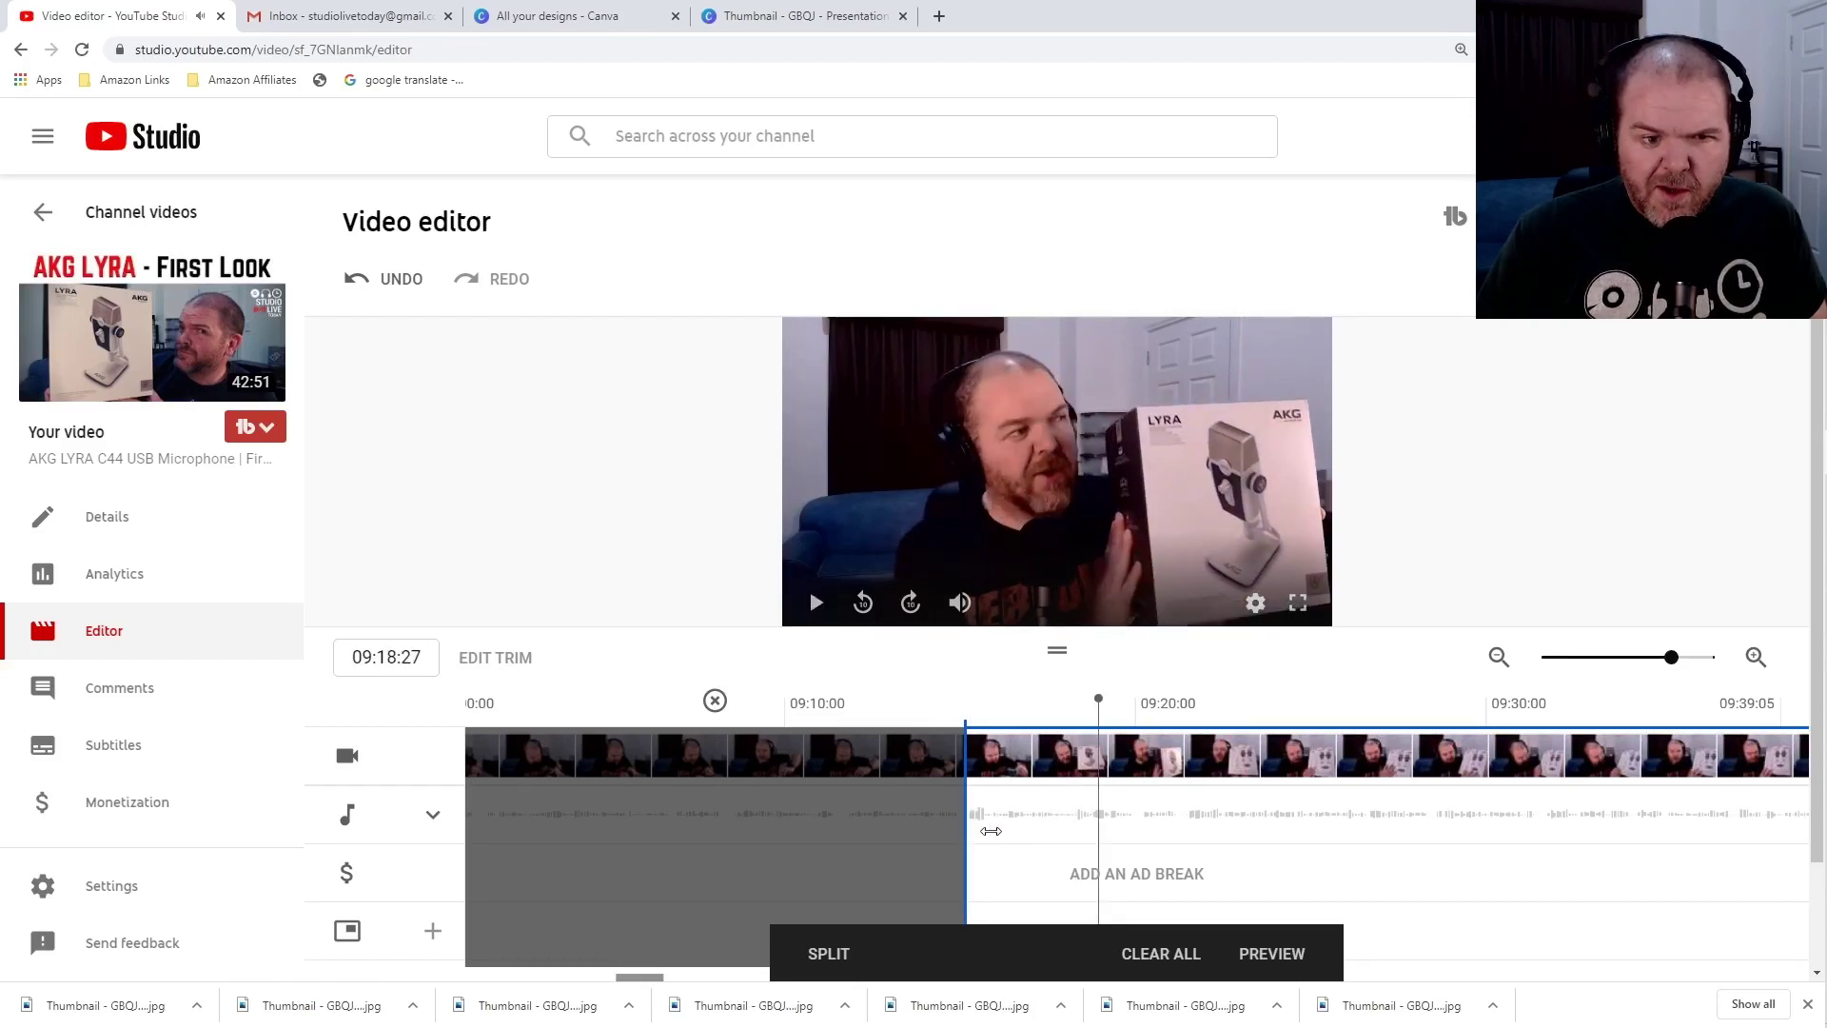
left_click_drag(1031, 835, 1046, 835)
Play across the cut's end from 09:09:18 and move that end to about 09:18
left_click(773, 774)
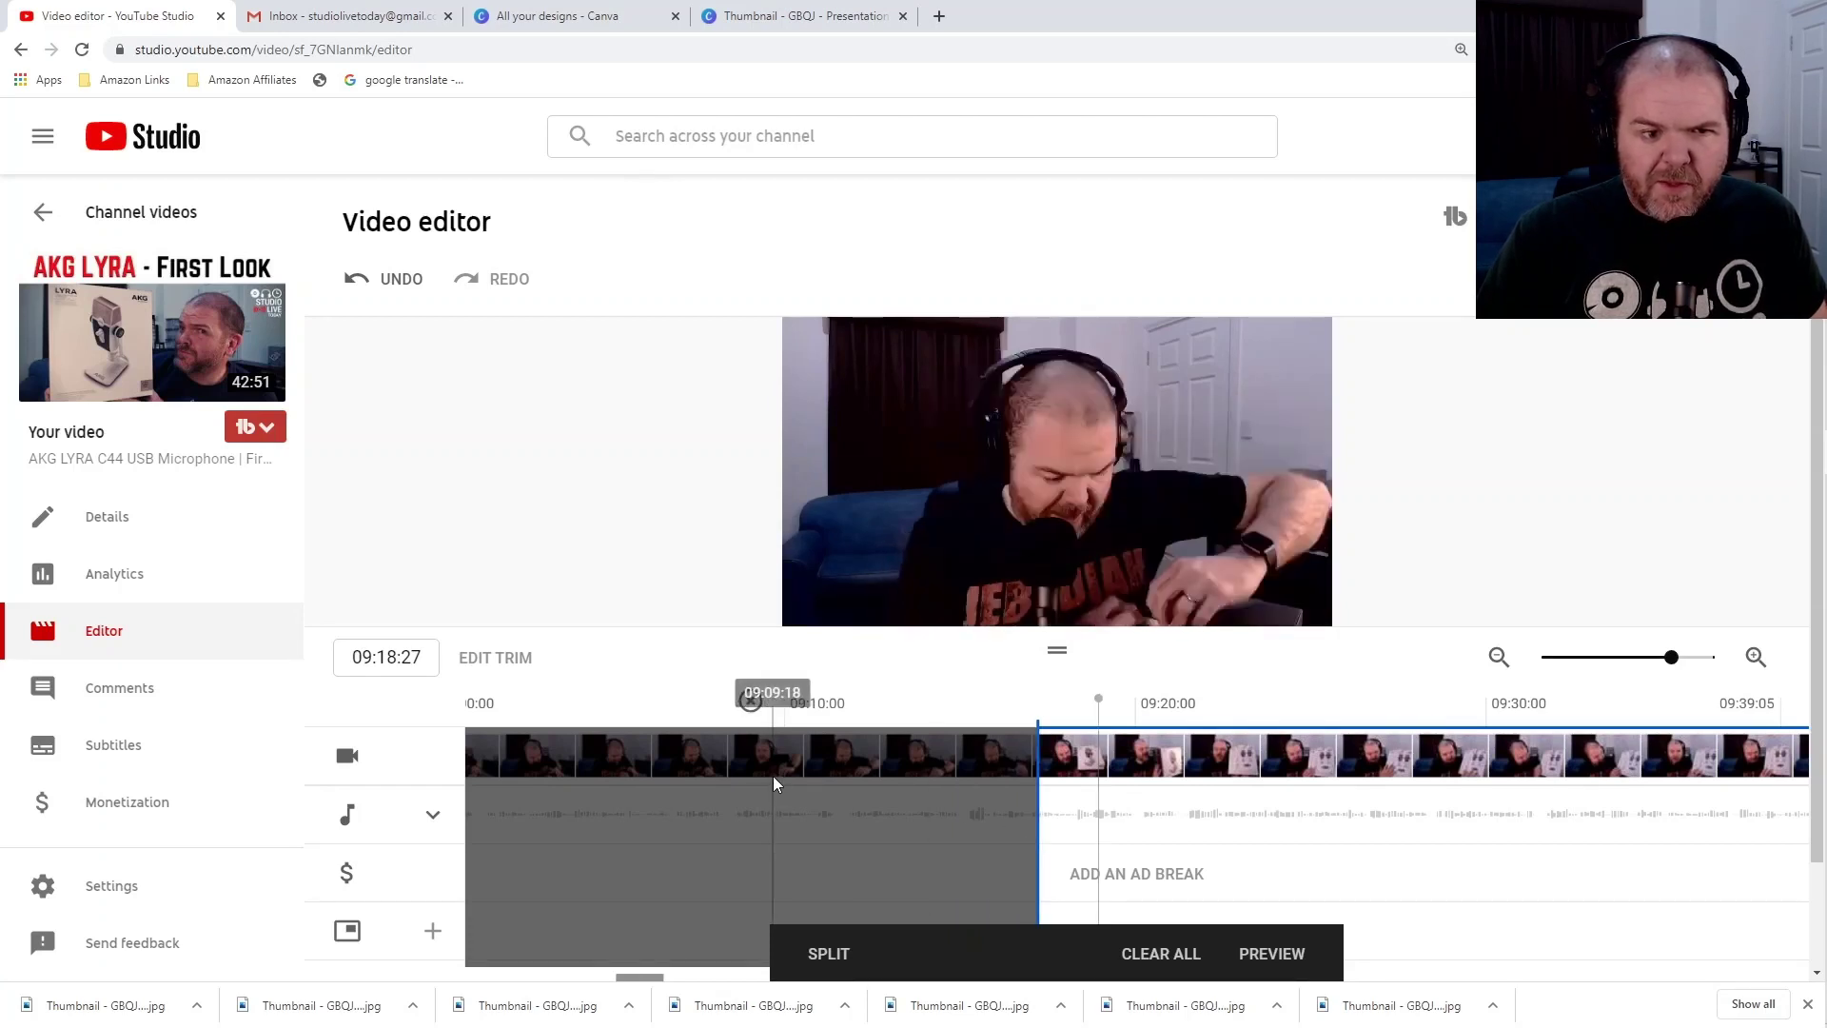
left_click(815, 605)
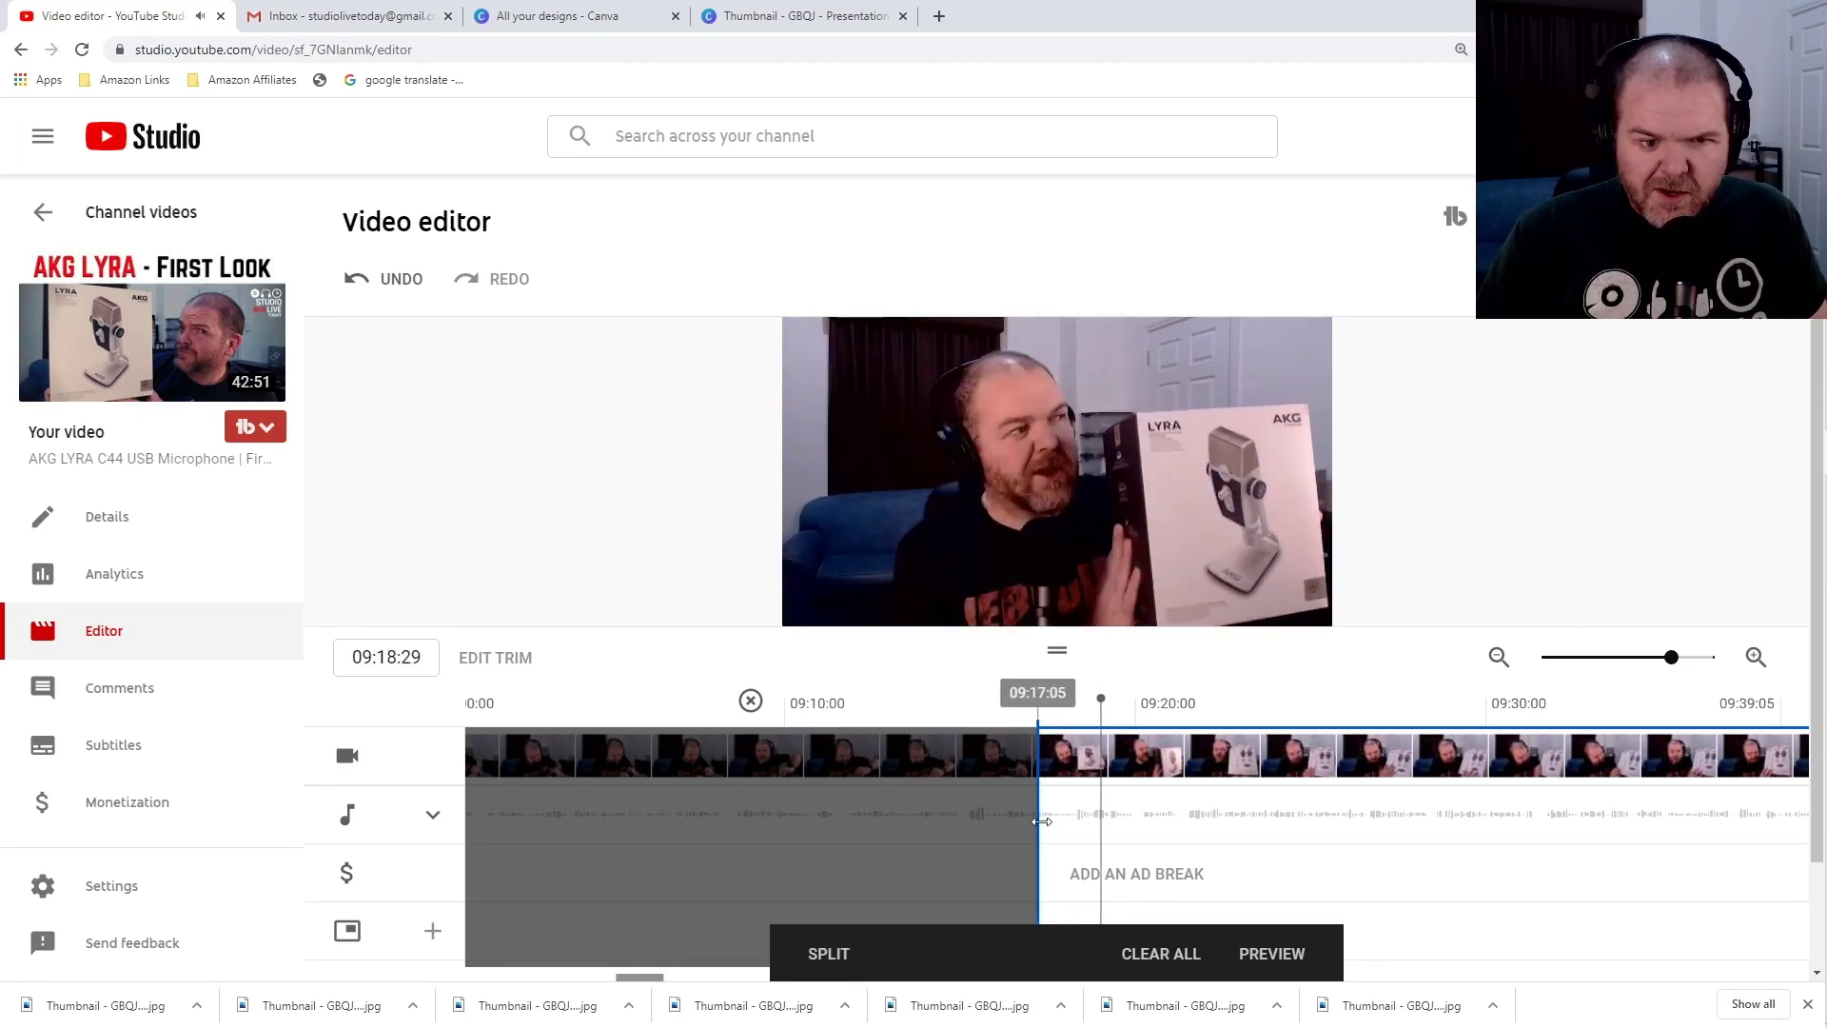
left_click_drag(1072, 831, 1070, 831)
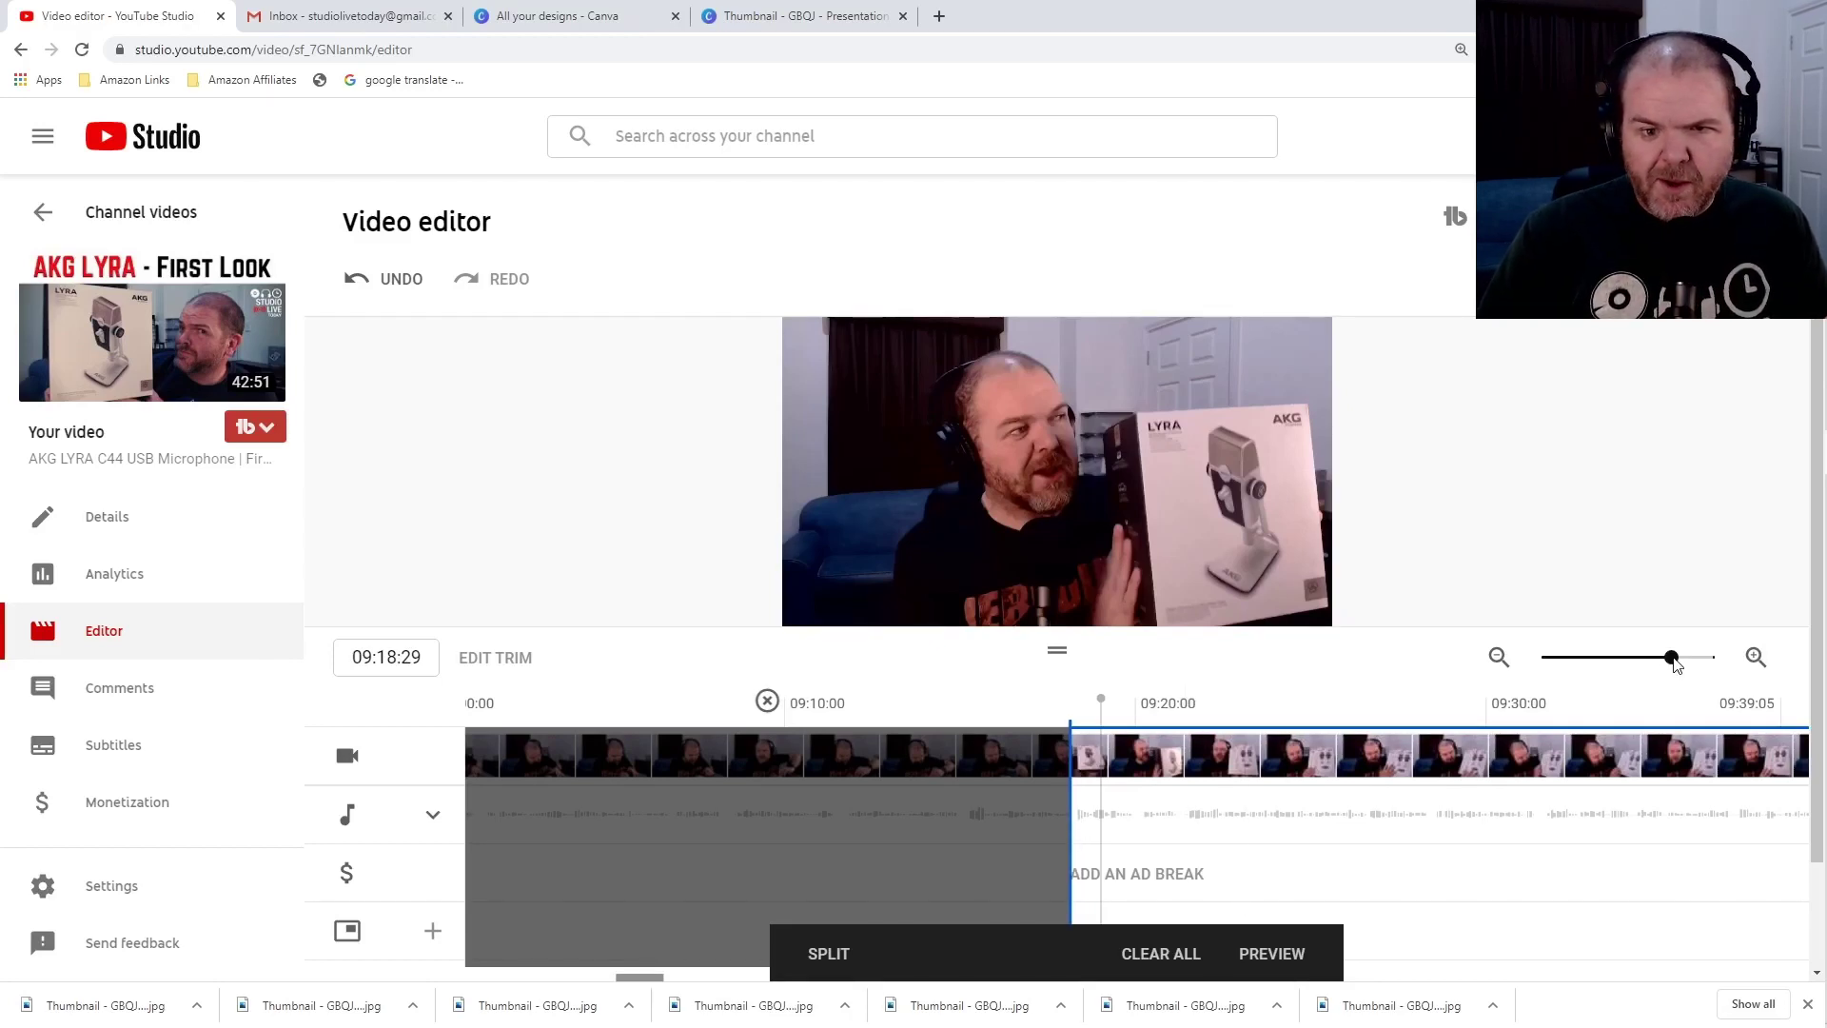
Play across the whole middle cut from 07:29:28 to check how the two kept parts join
left_click_drag(1661, 666, 1585, 663)
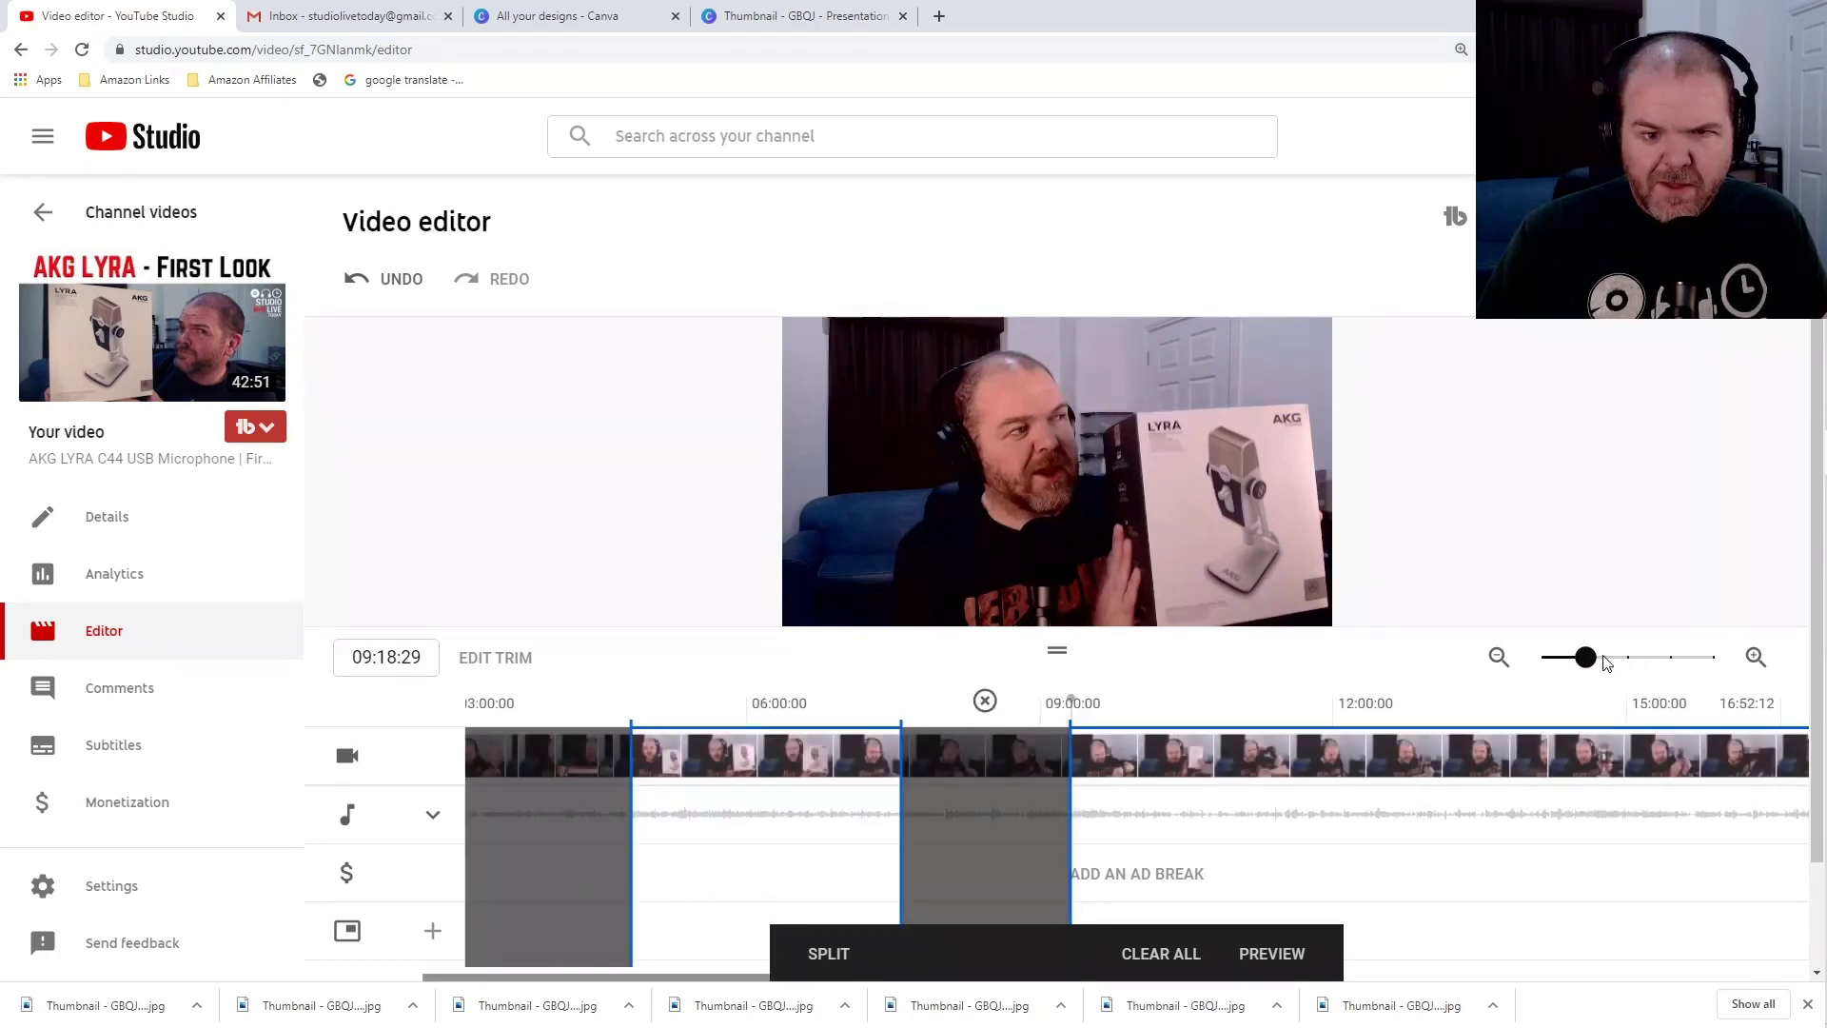
left_click(886, 785)
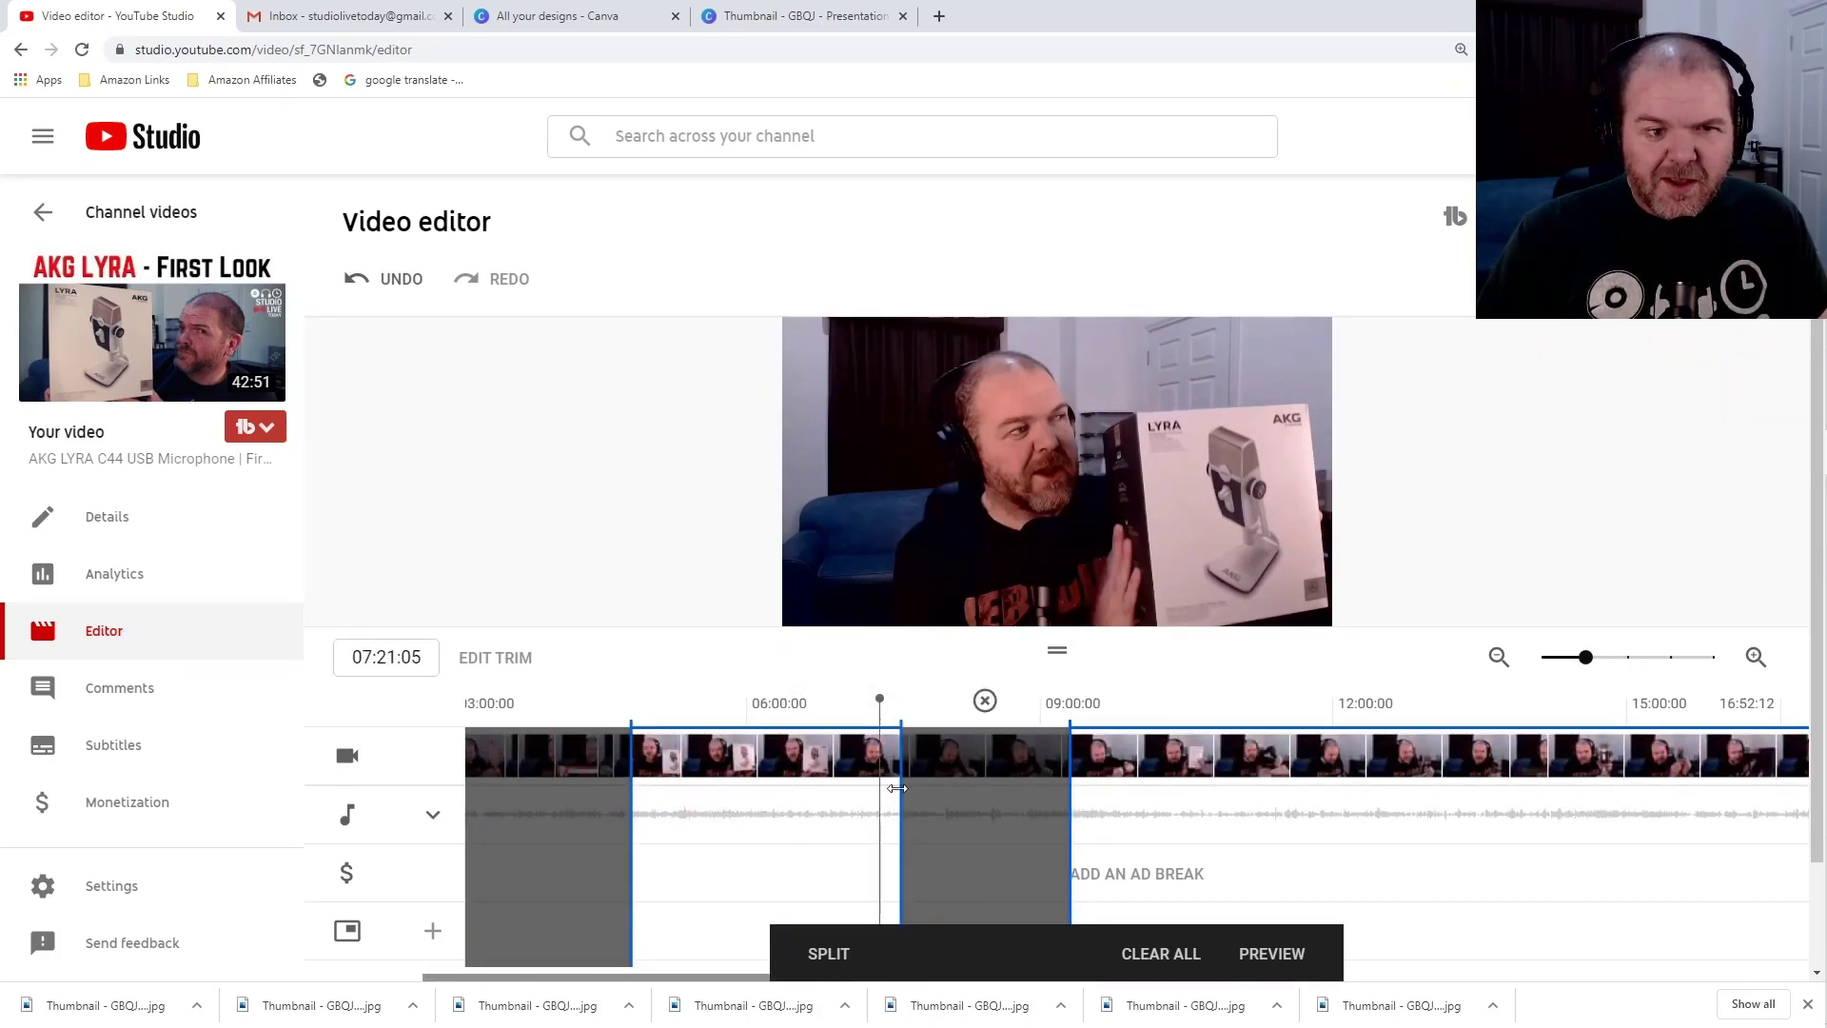
left_click(894, 786)
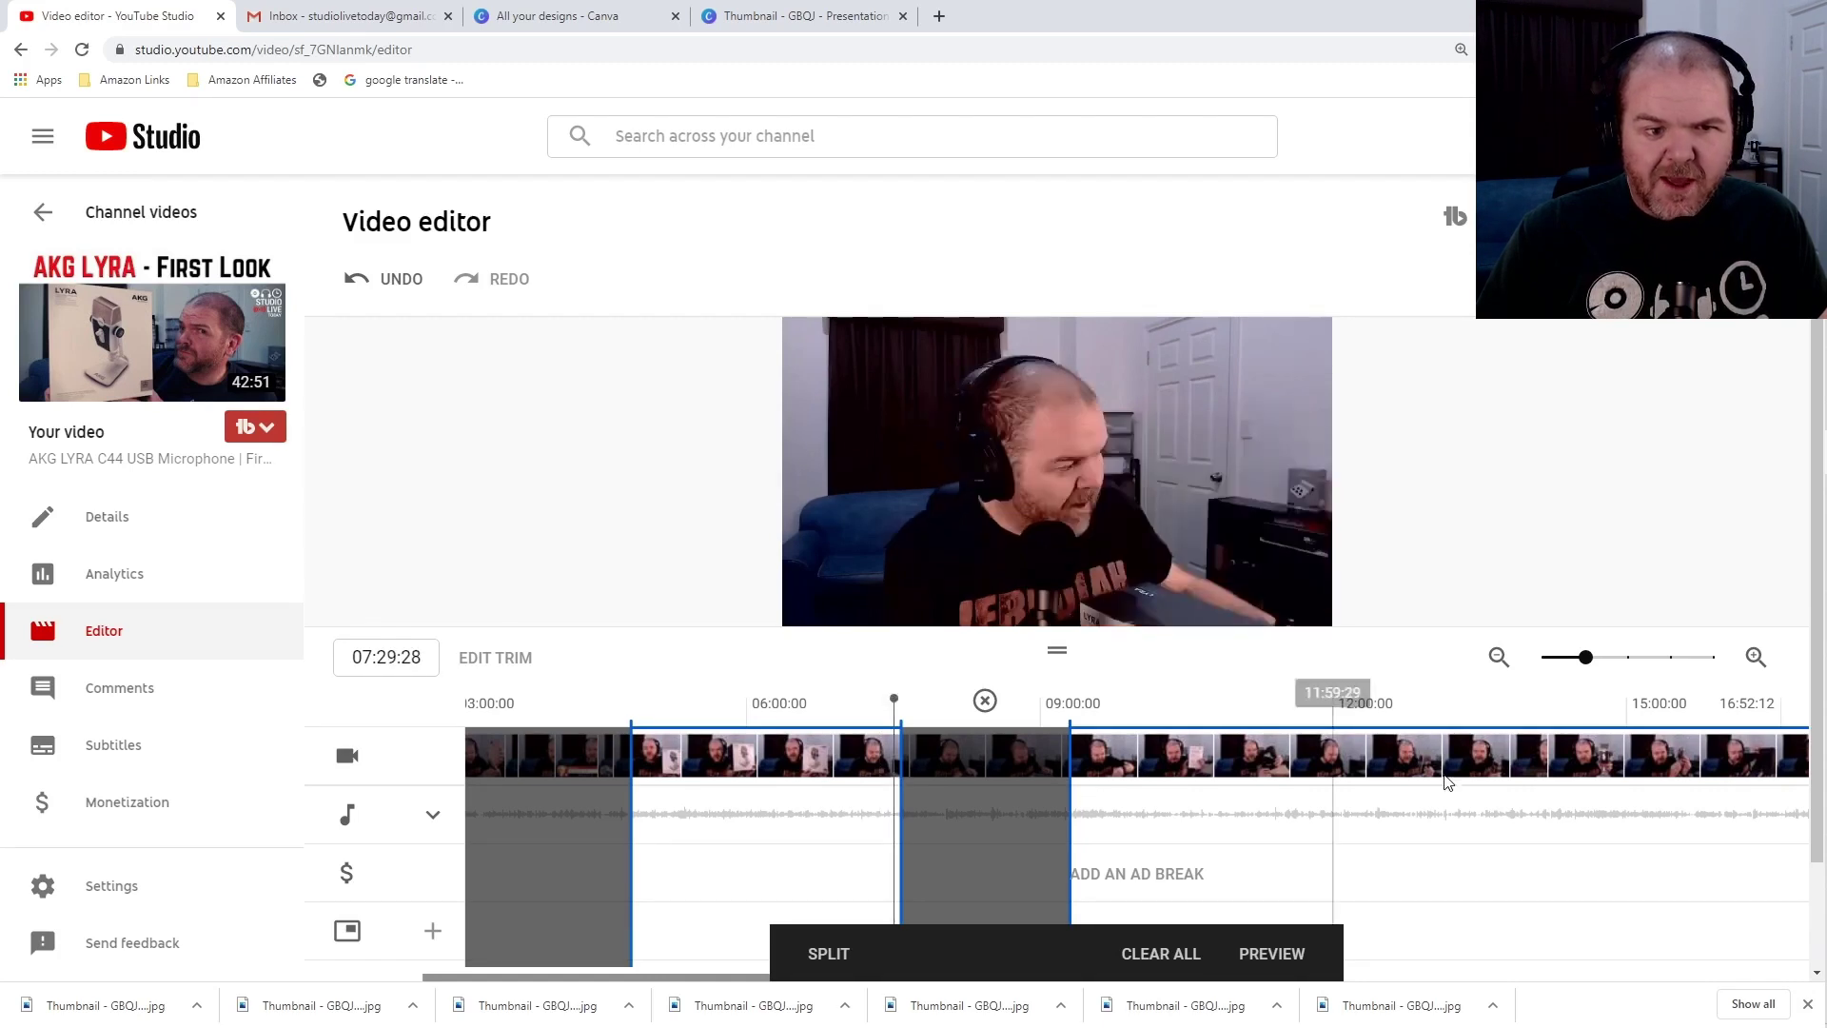
left_click(1619, 663)
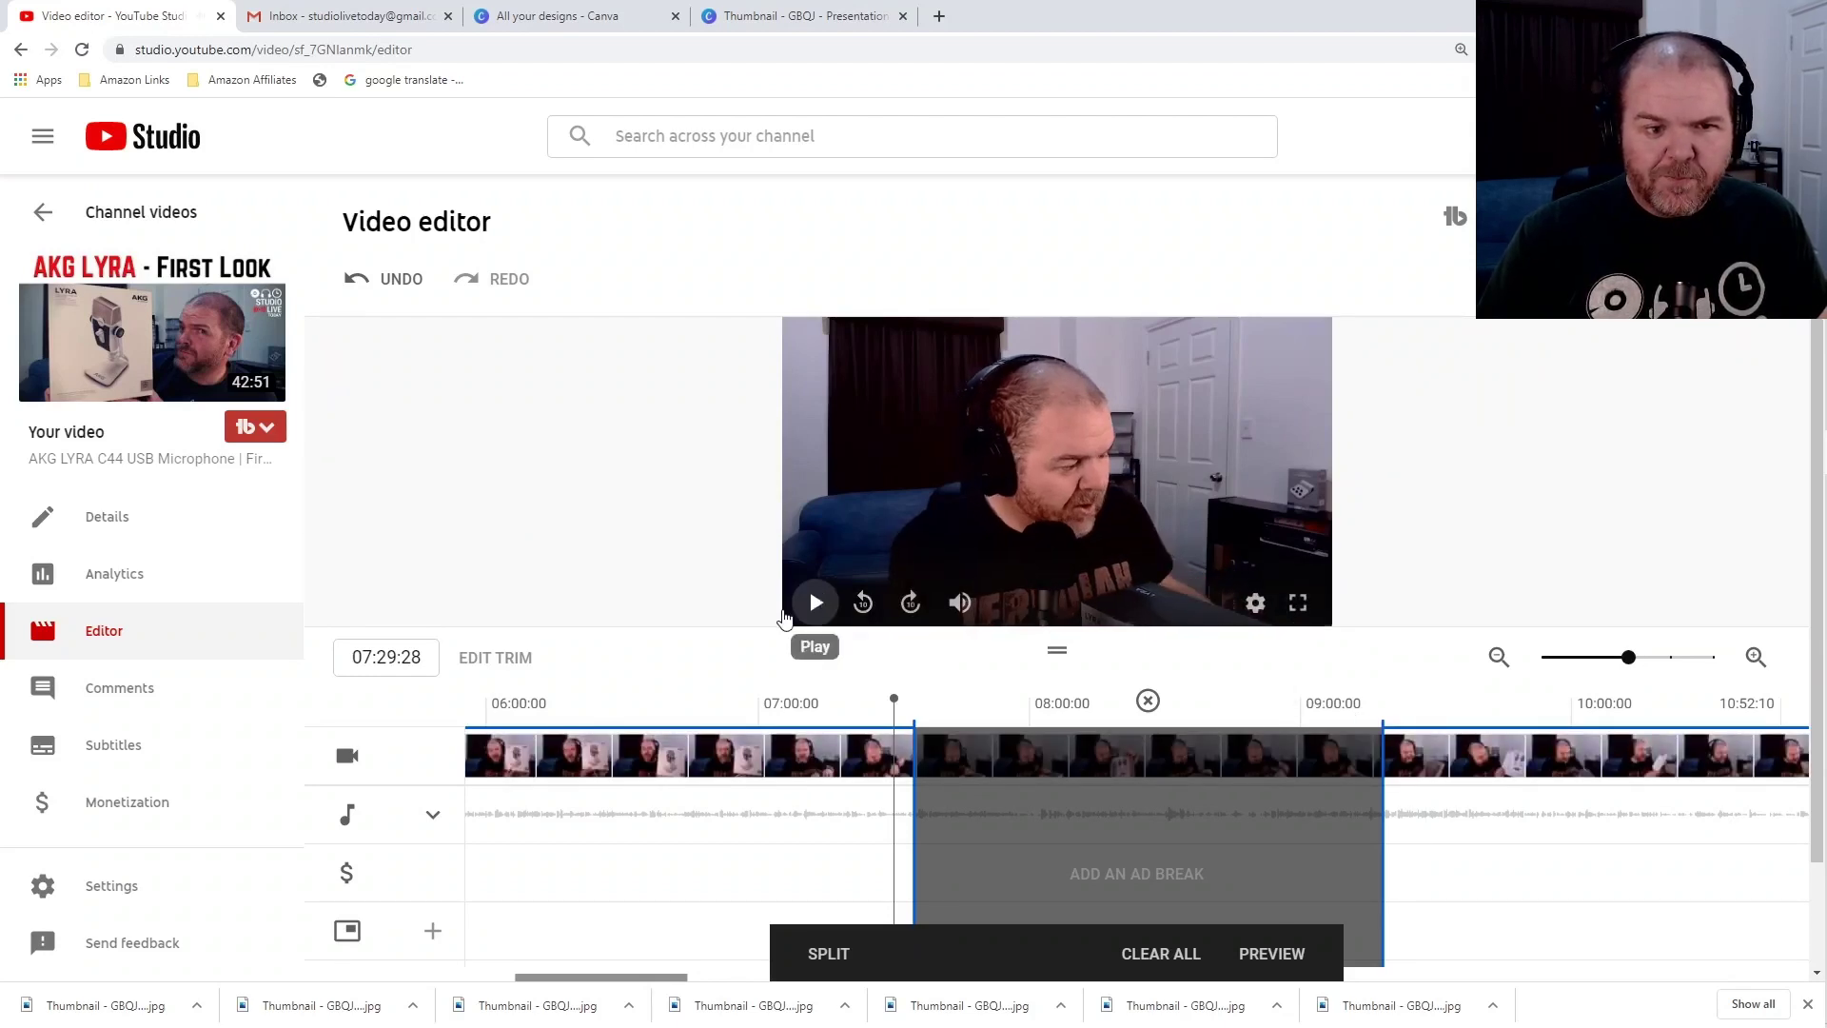
left_click(817, 606)
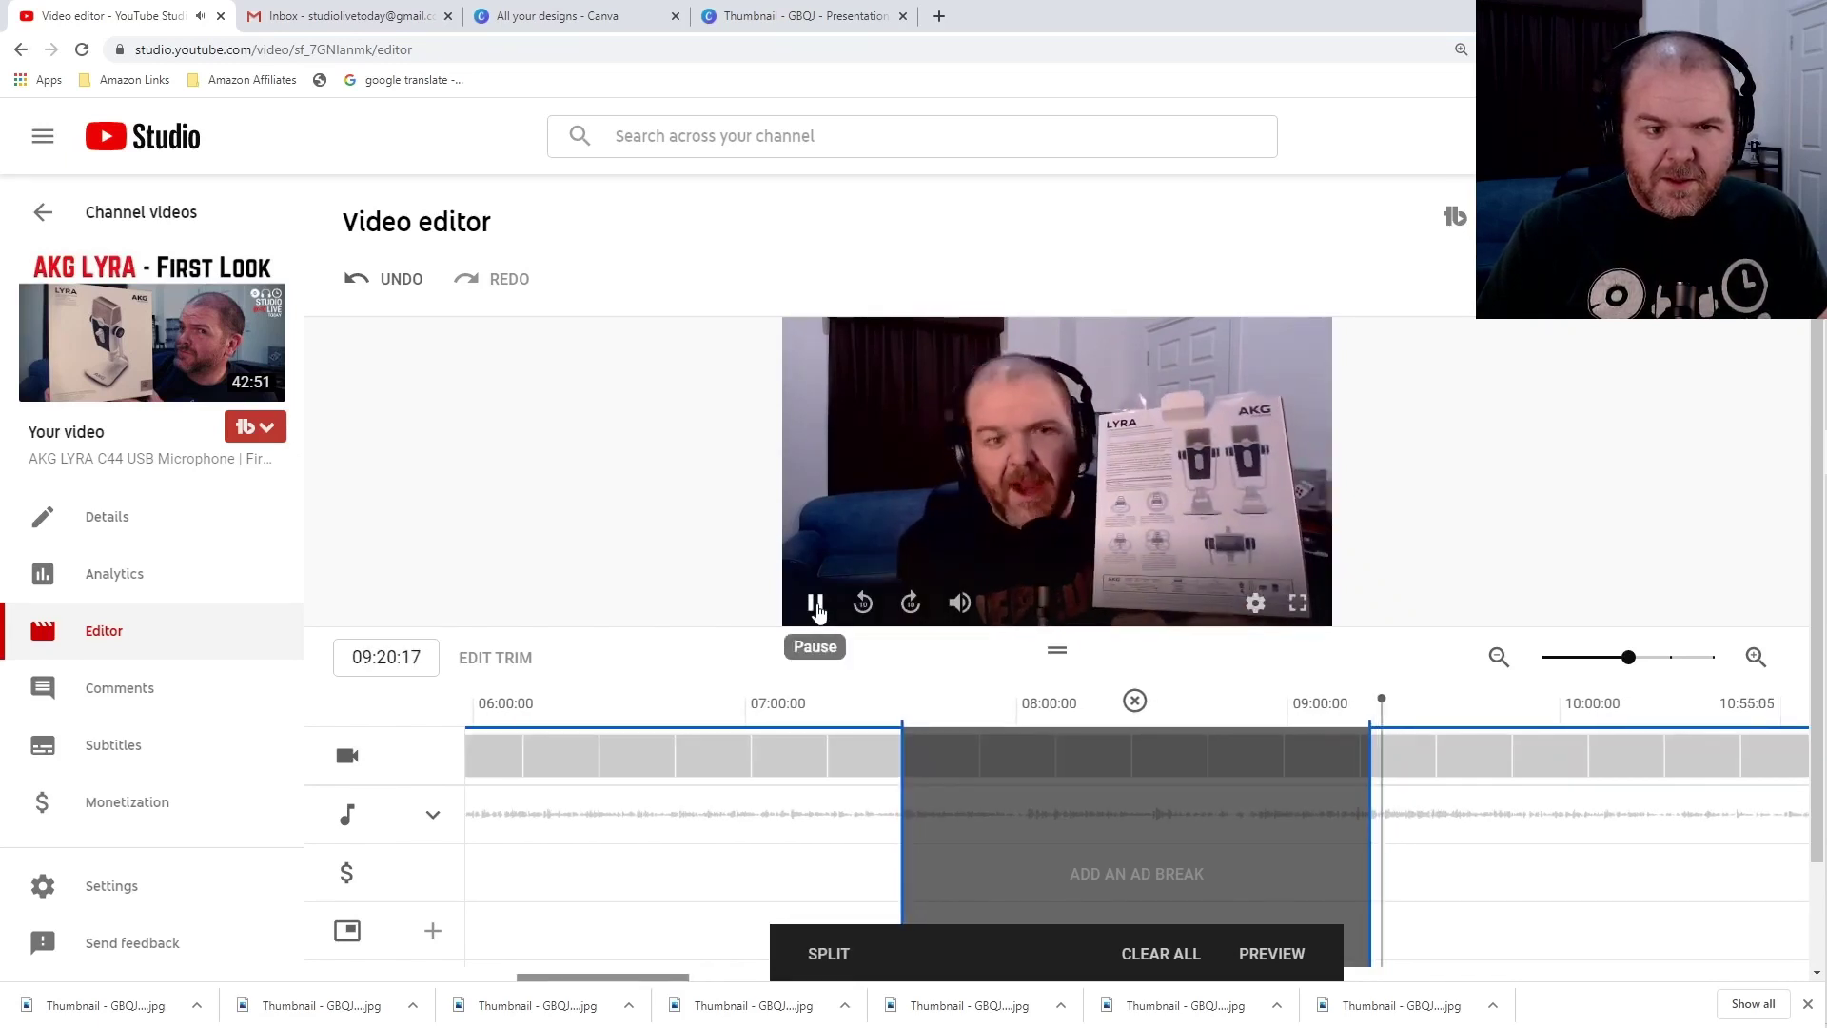
left_click(816, 604)
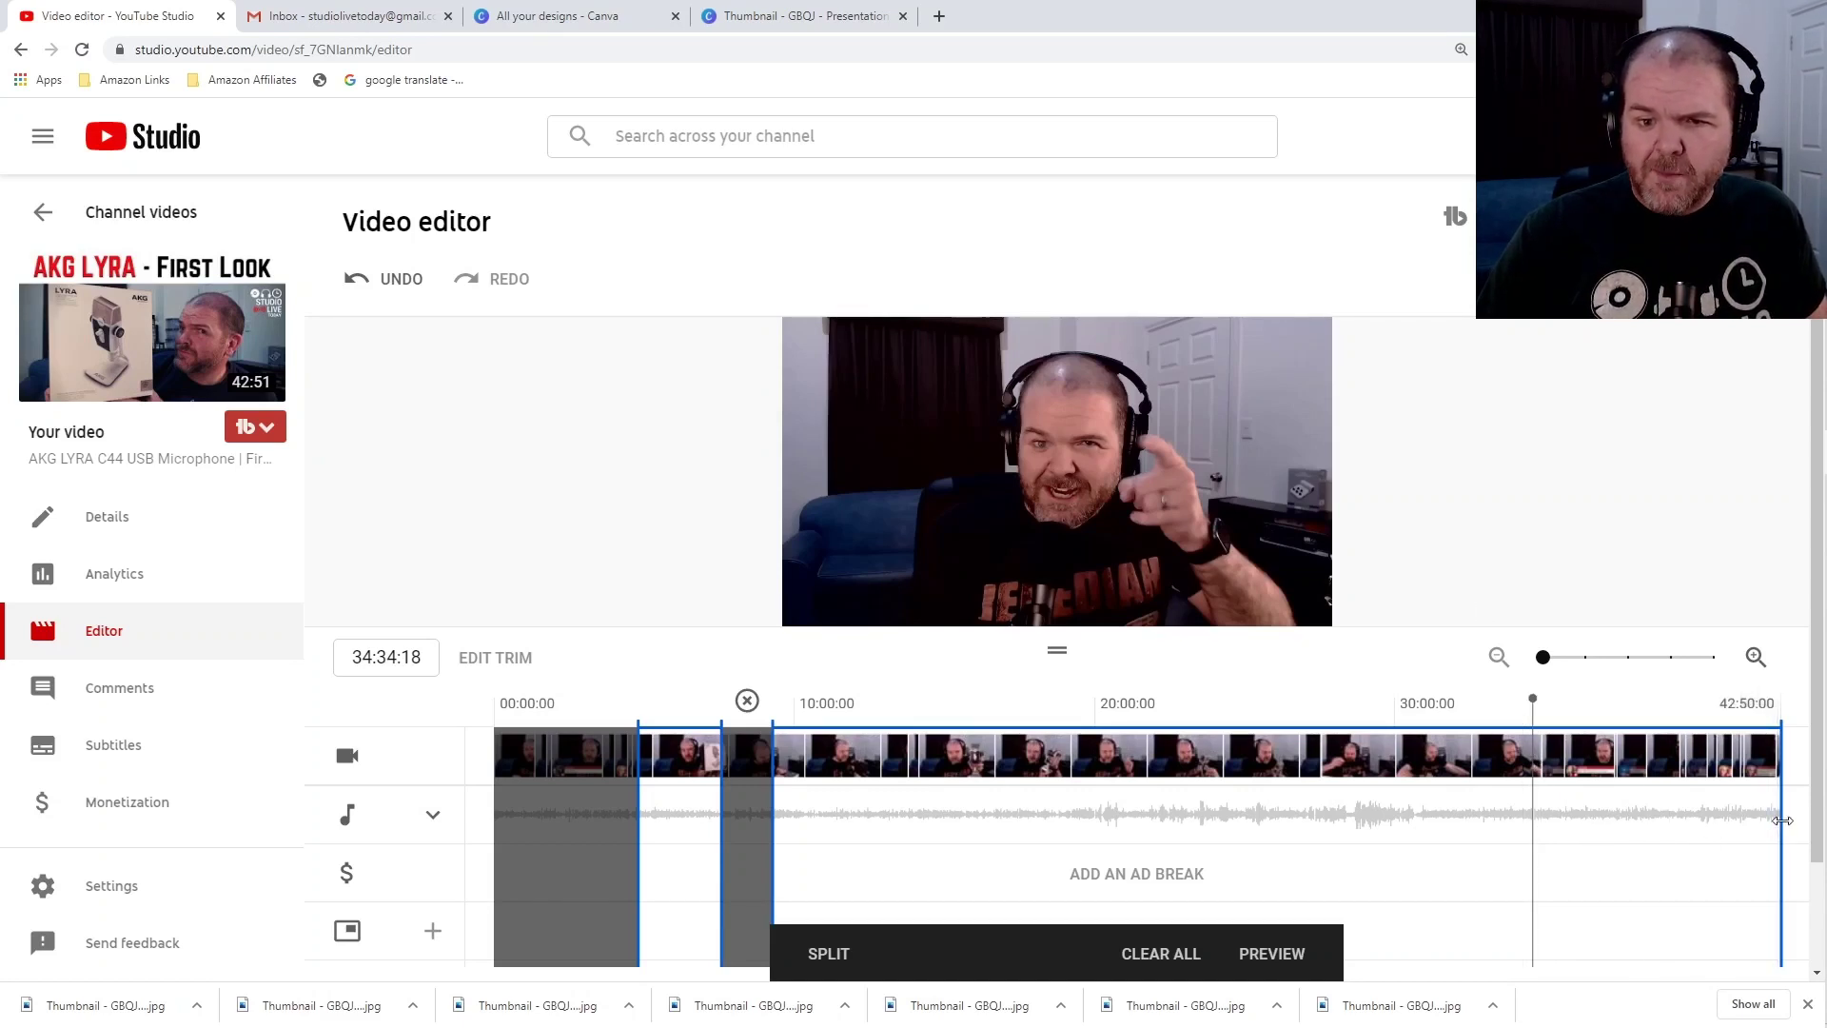
Trim the end of the video back to about 34:35, just after the playhead at 34:34:18
left_click_drag(1757, 823, 1537, 828)
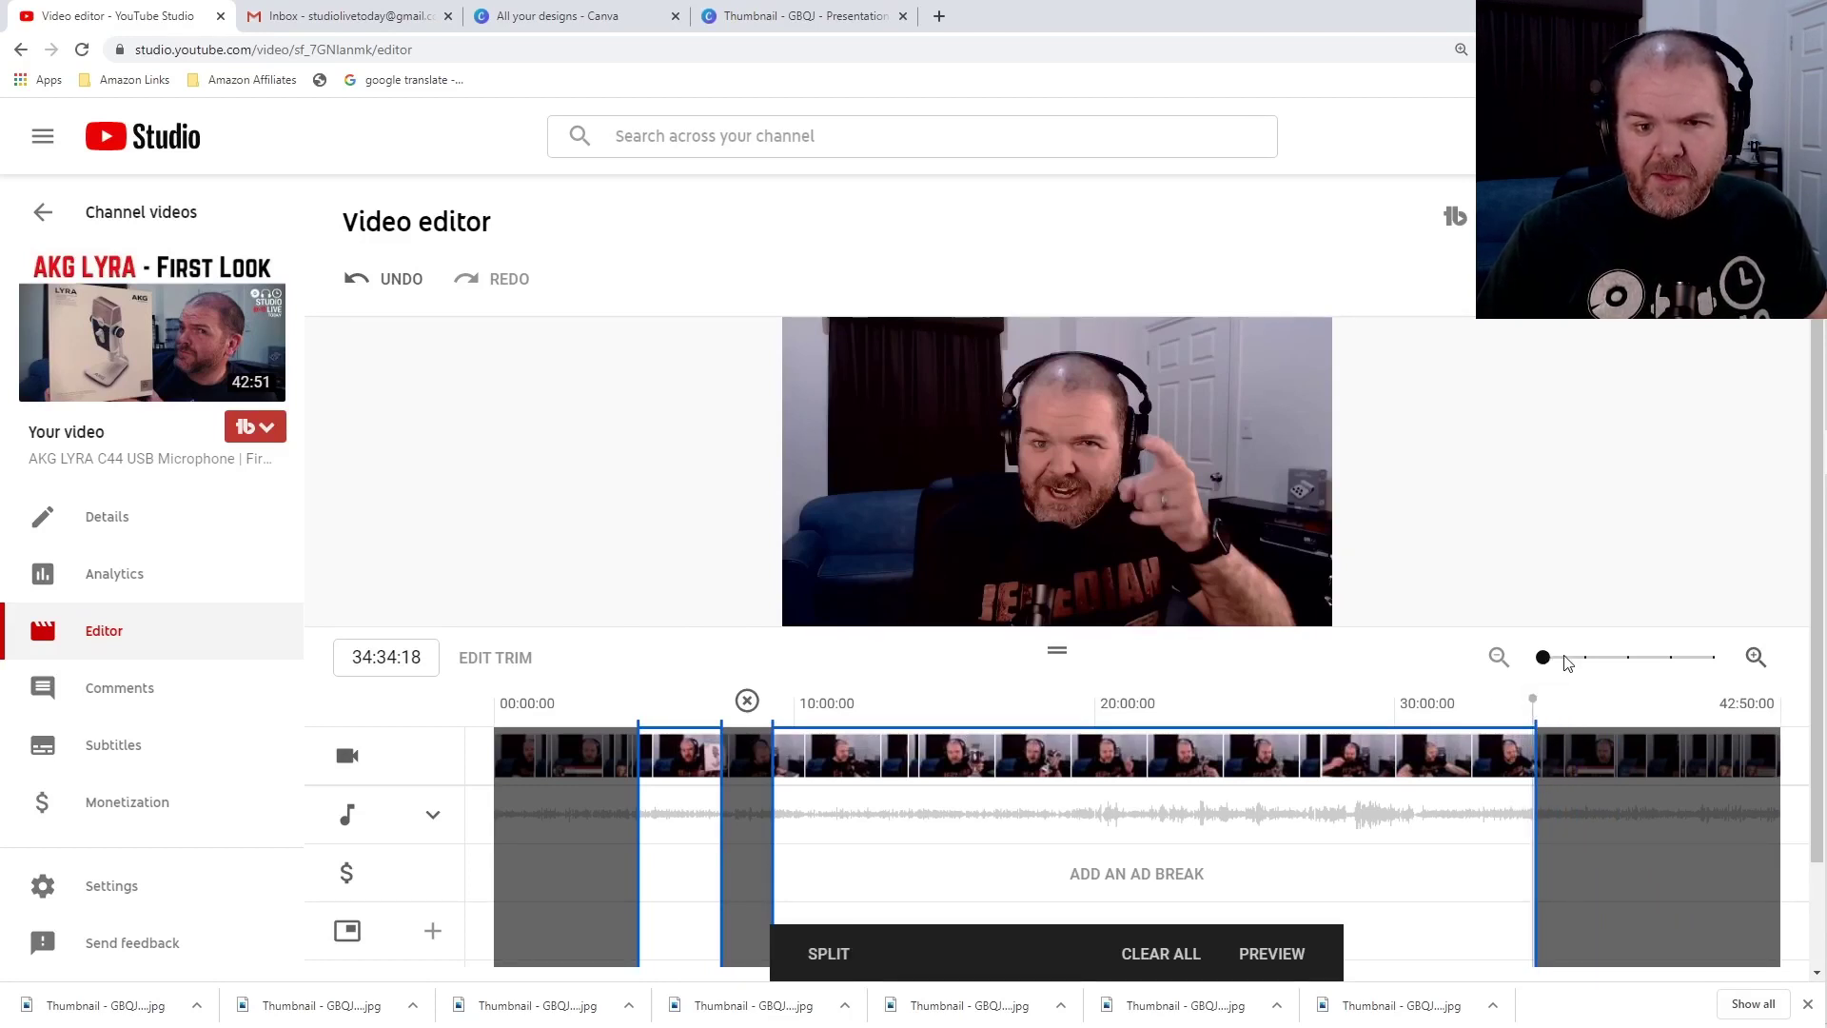
left_click(1586, 657)
left_click(1615, 659)
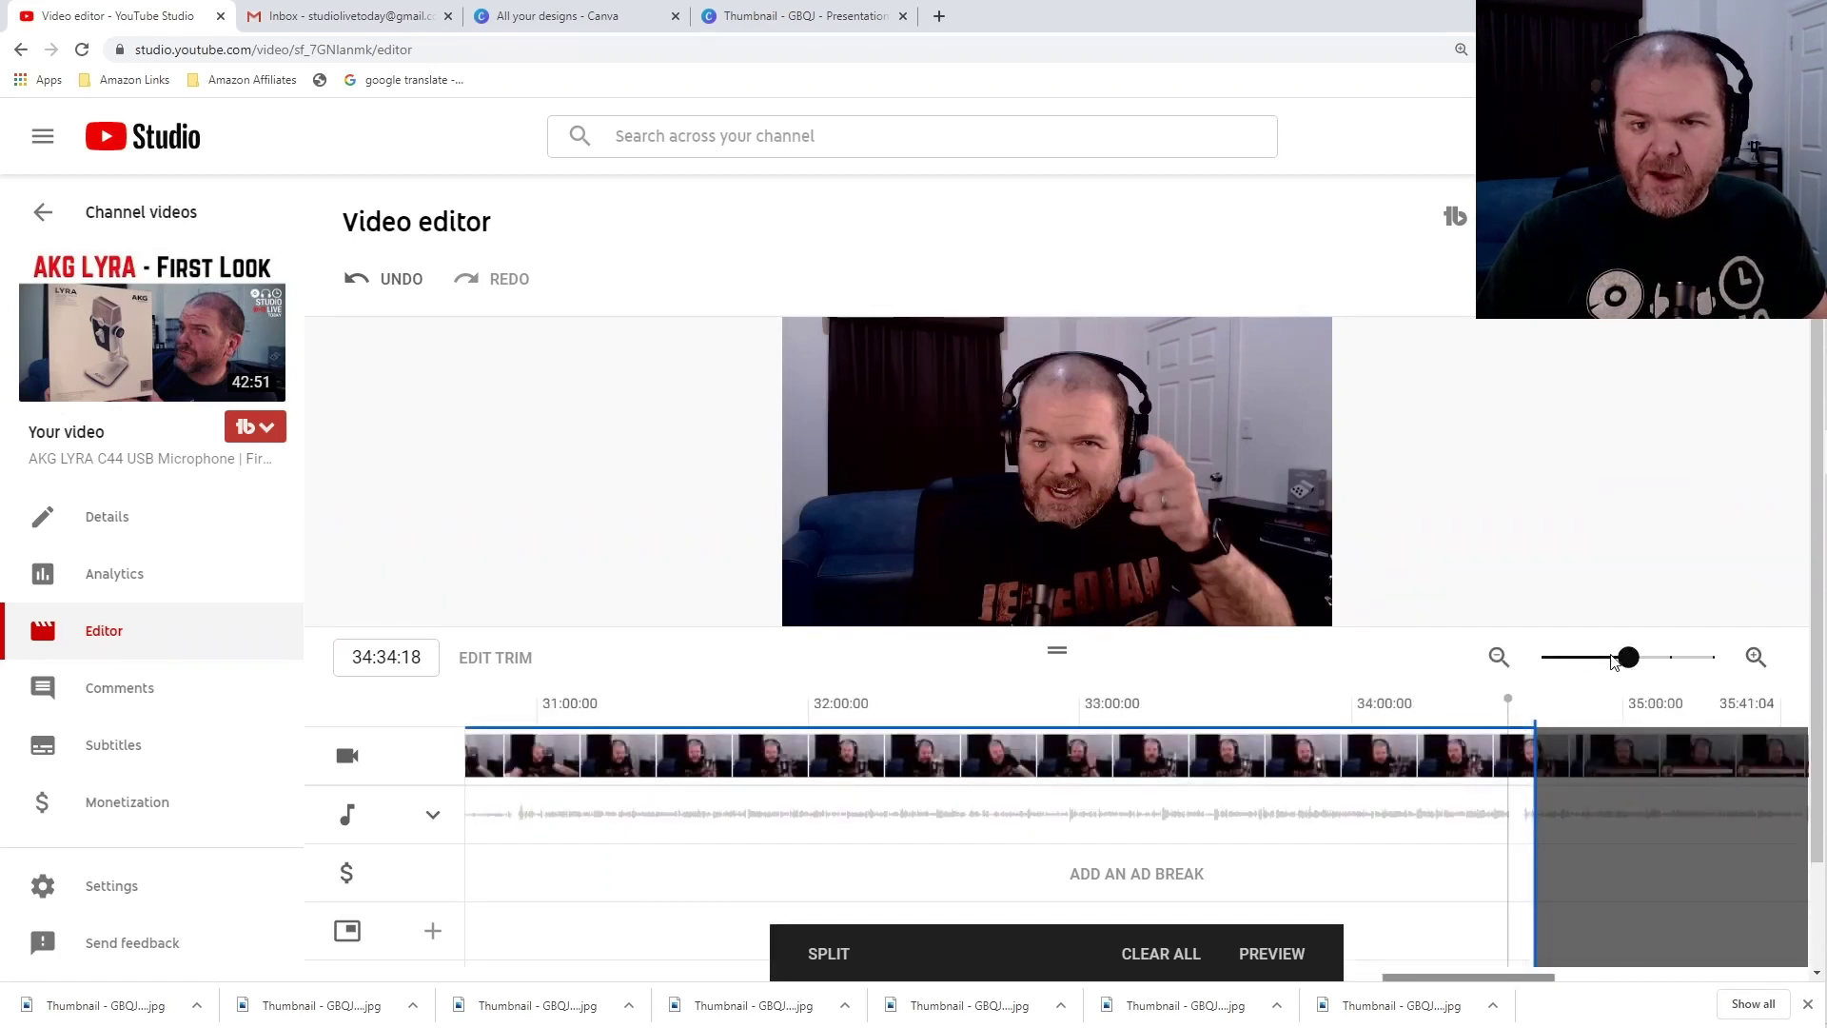
left_click(1665, 659)
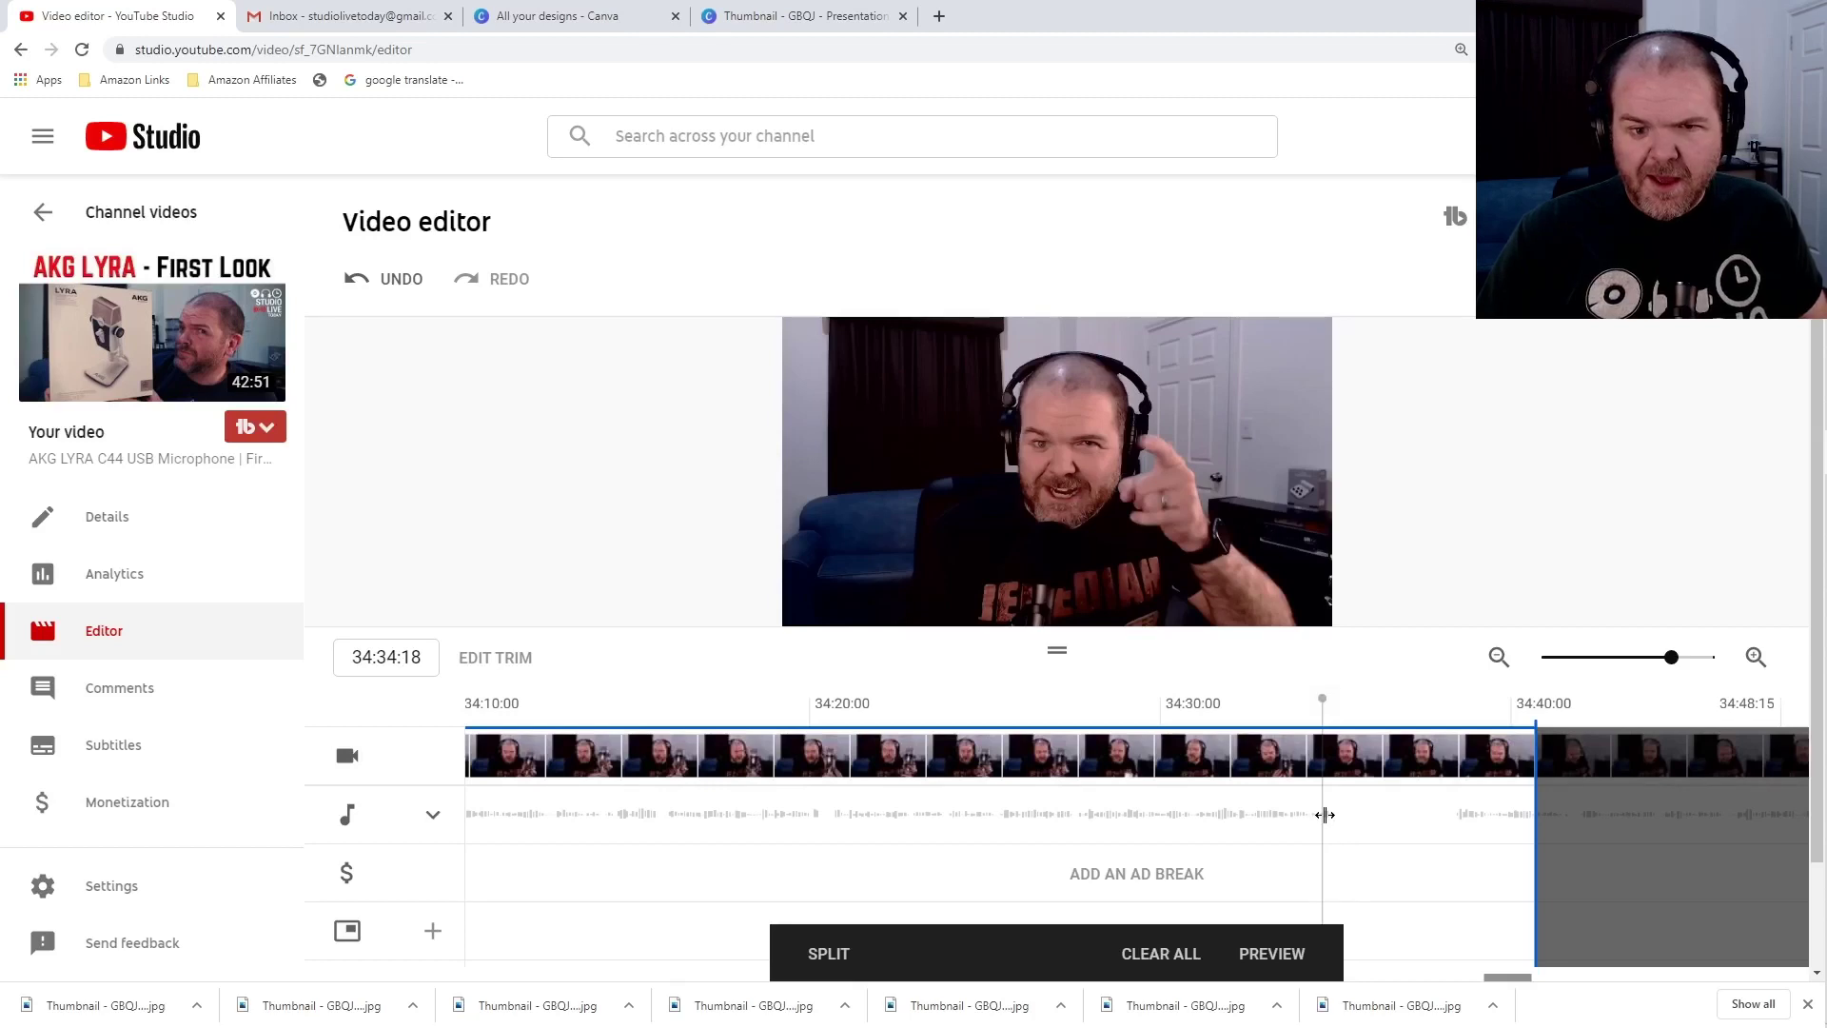
left_click_drag(1535, 847, 1336, 842)
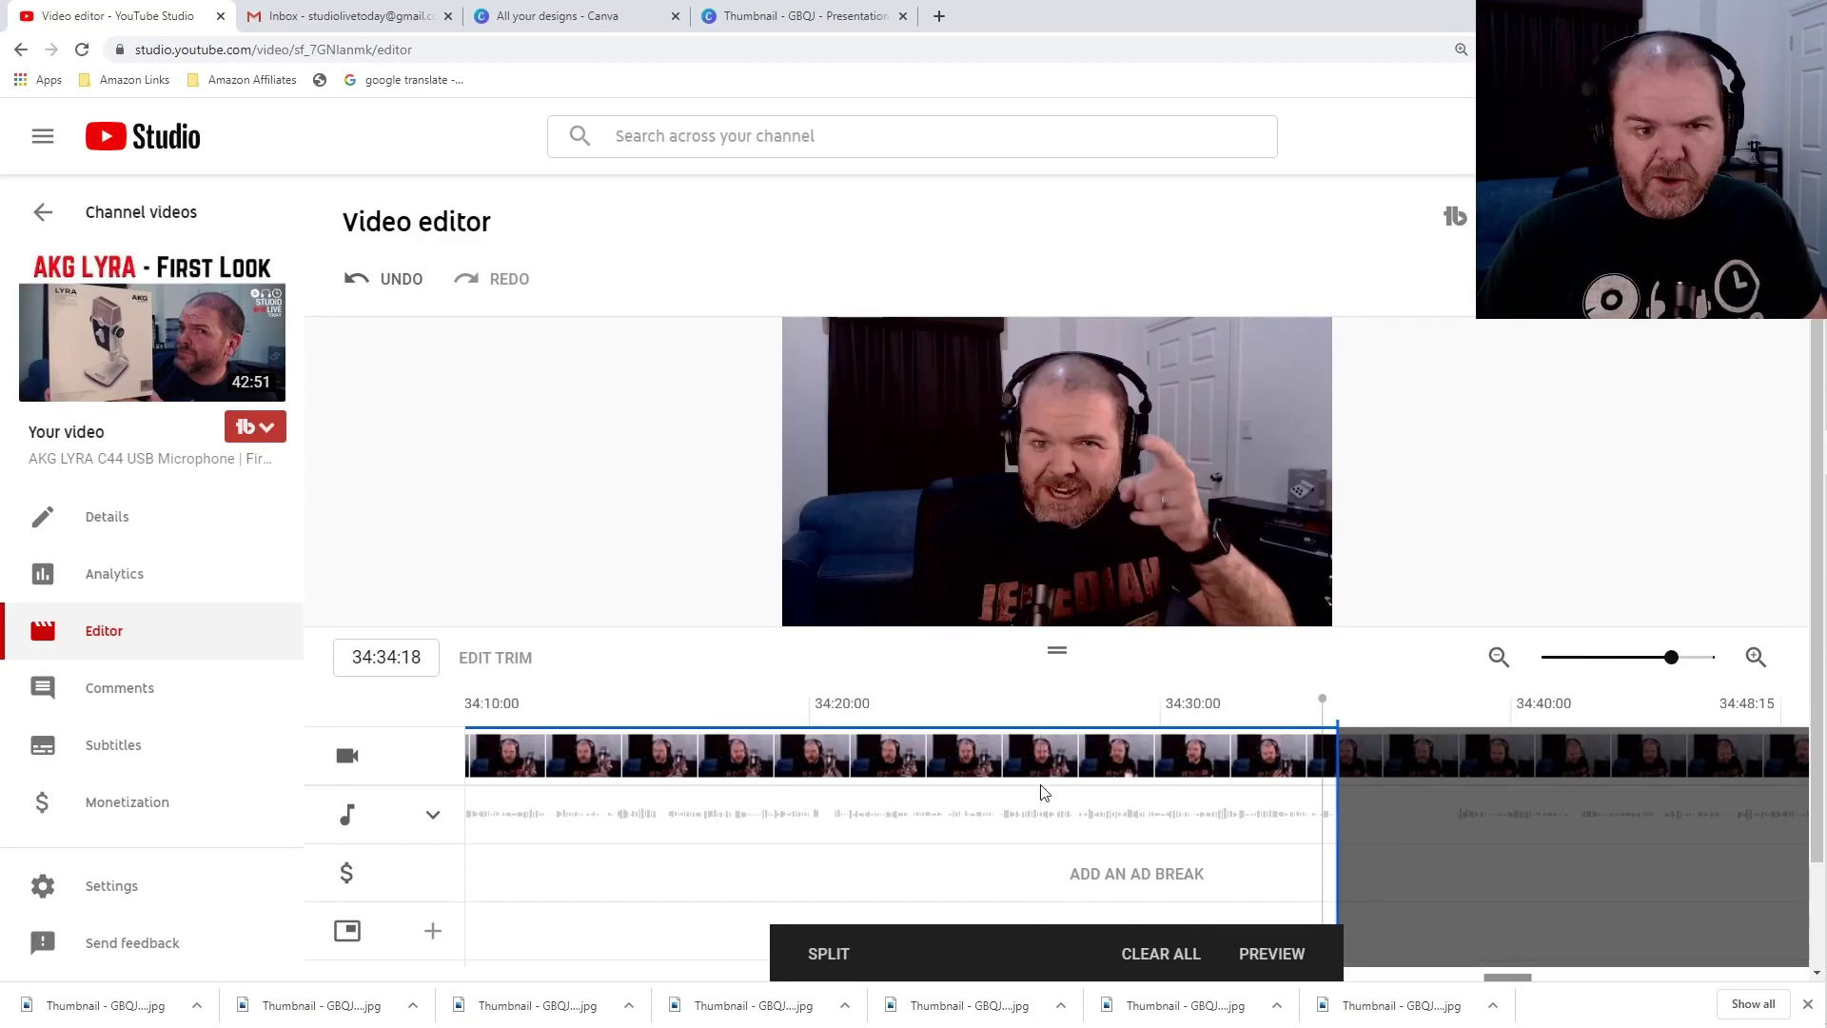
Play the last seconds before the end trim from 34:30:21 and view the whole timeline again
left_click(1147, 728)
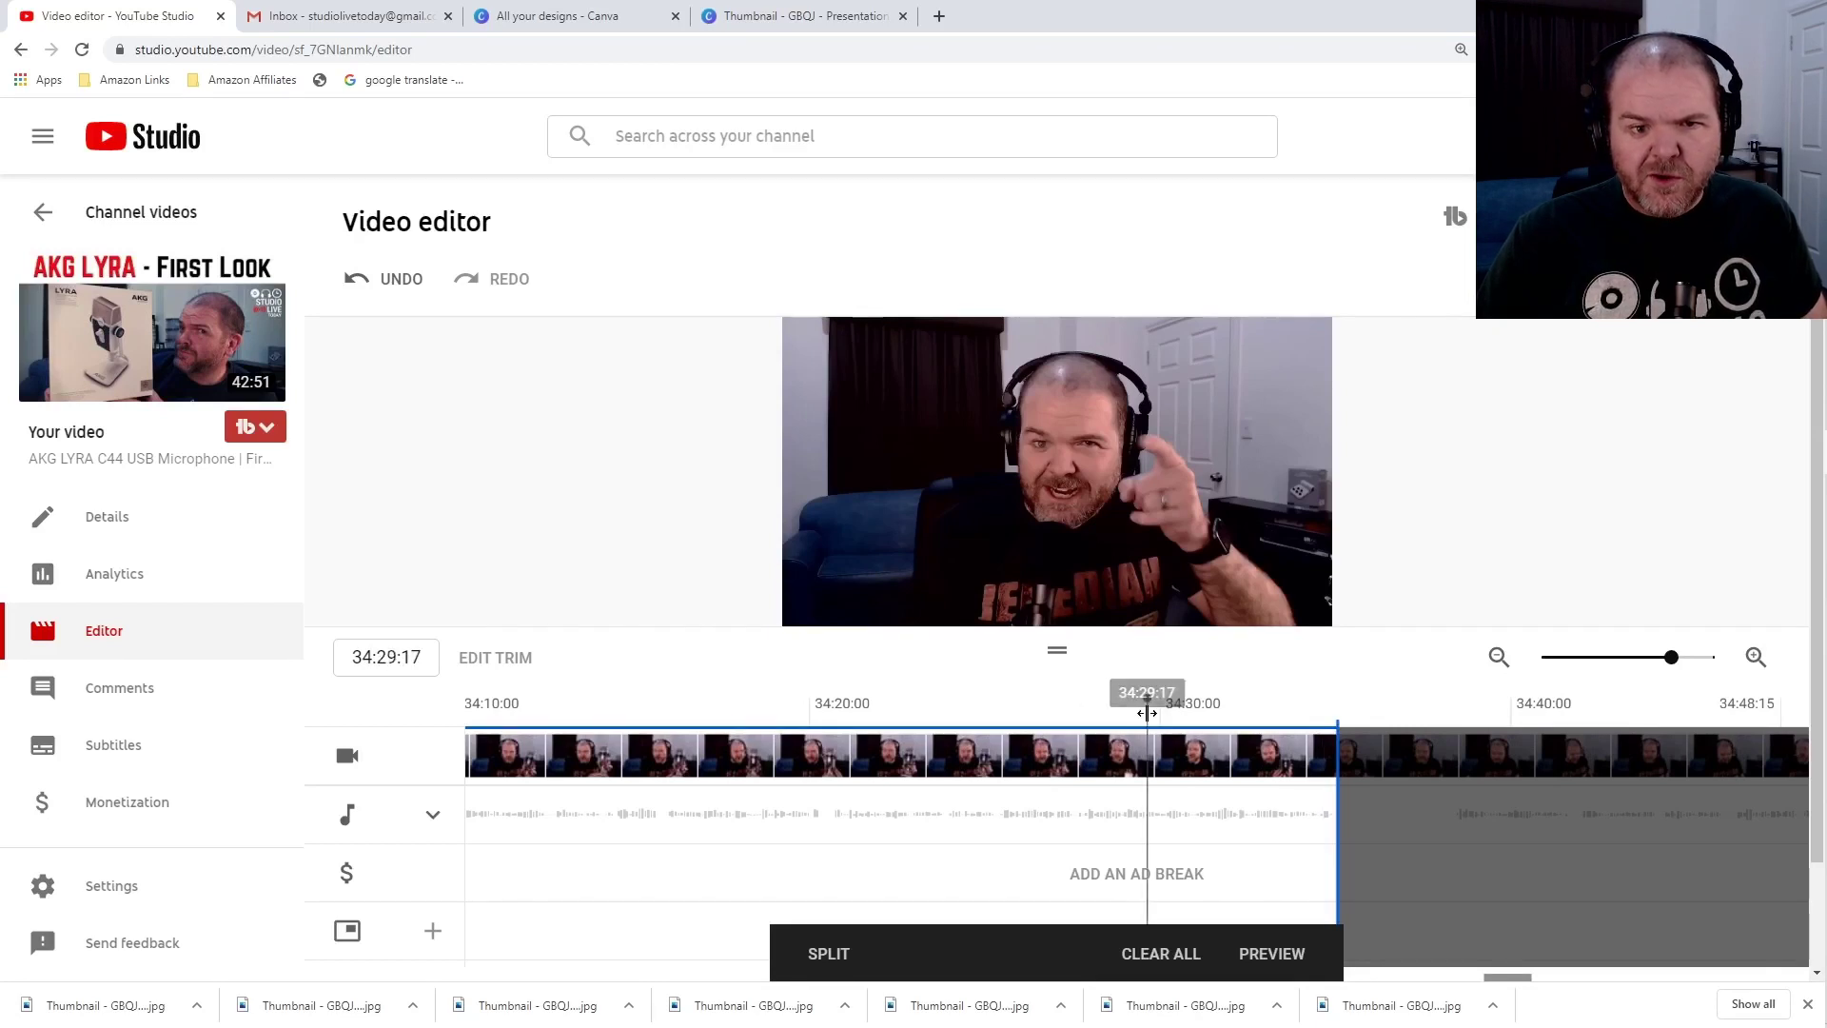
left_click(1186, 714)
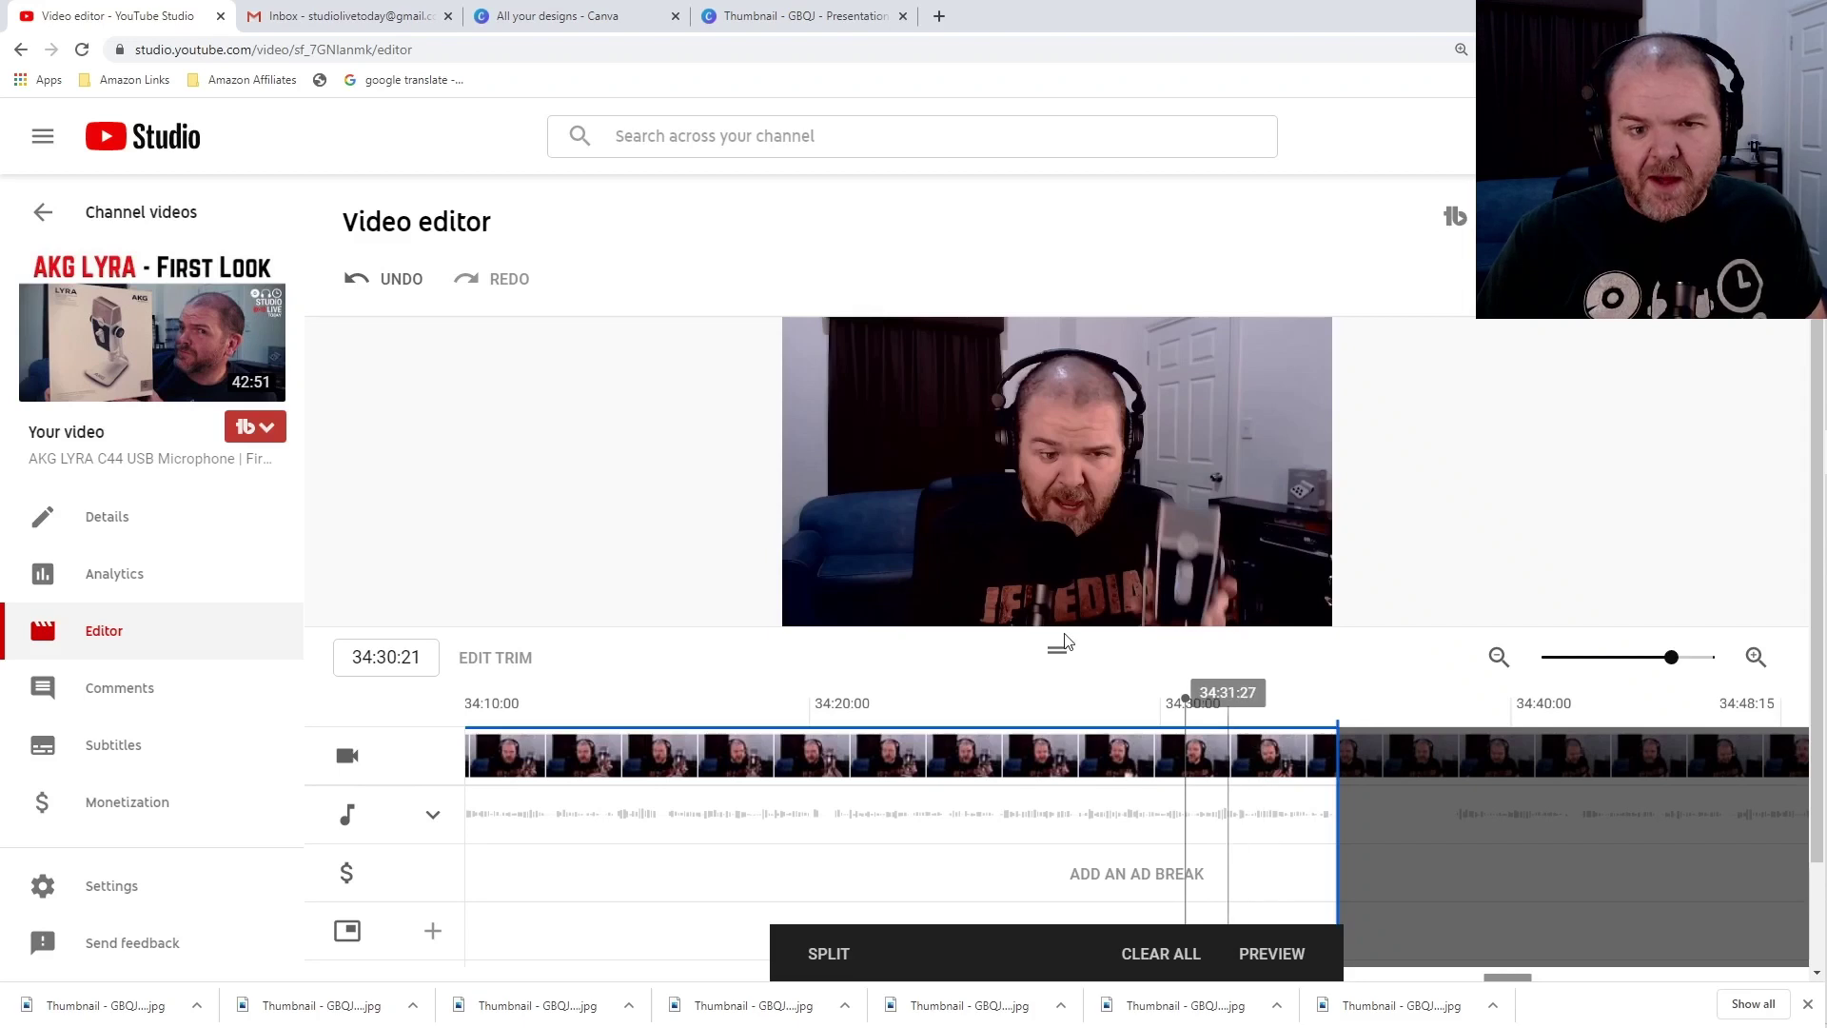
left_click(819, 609)
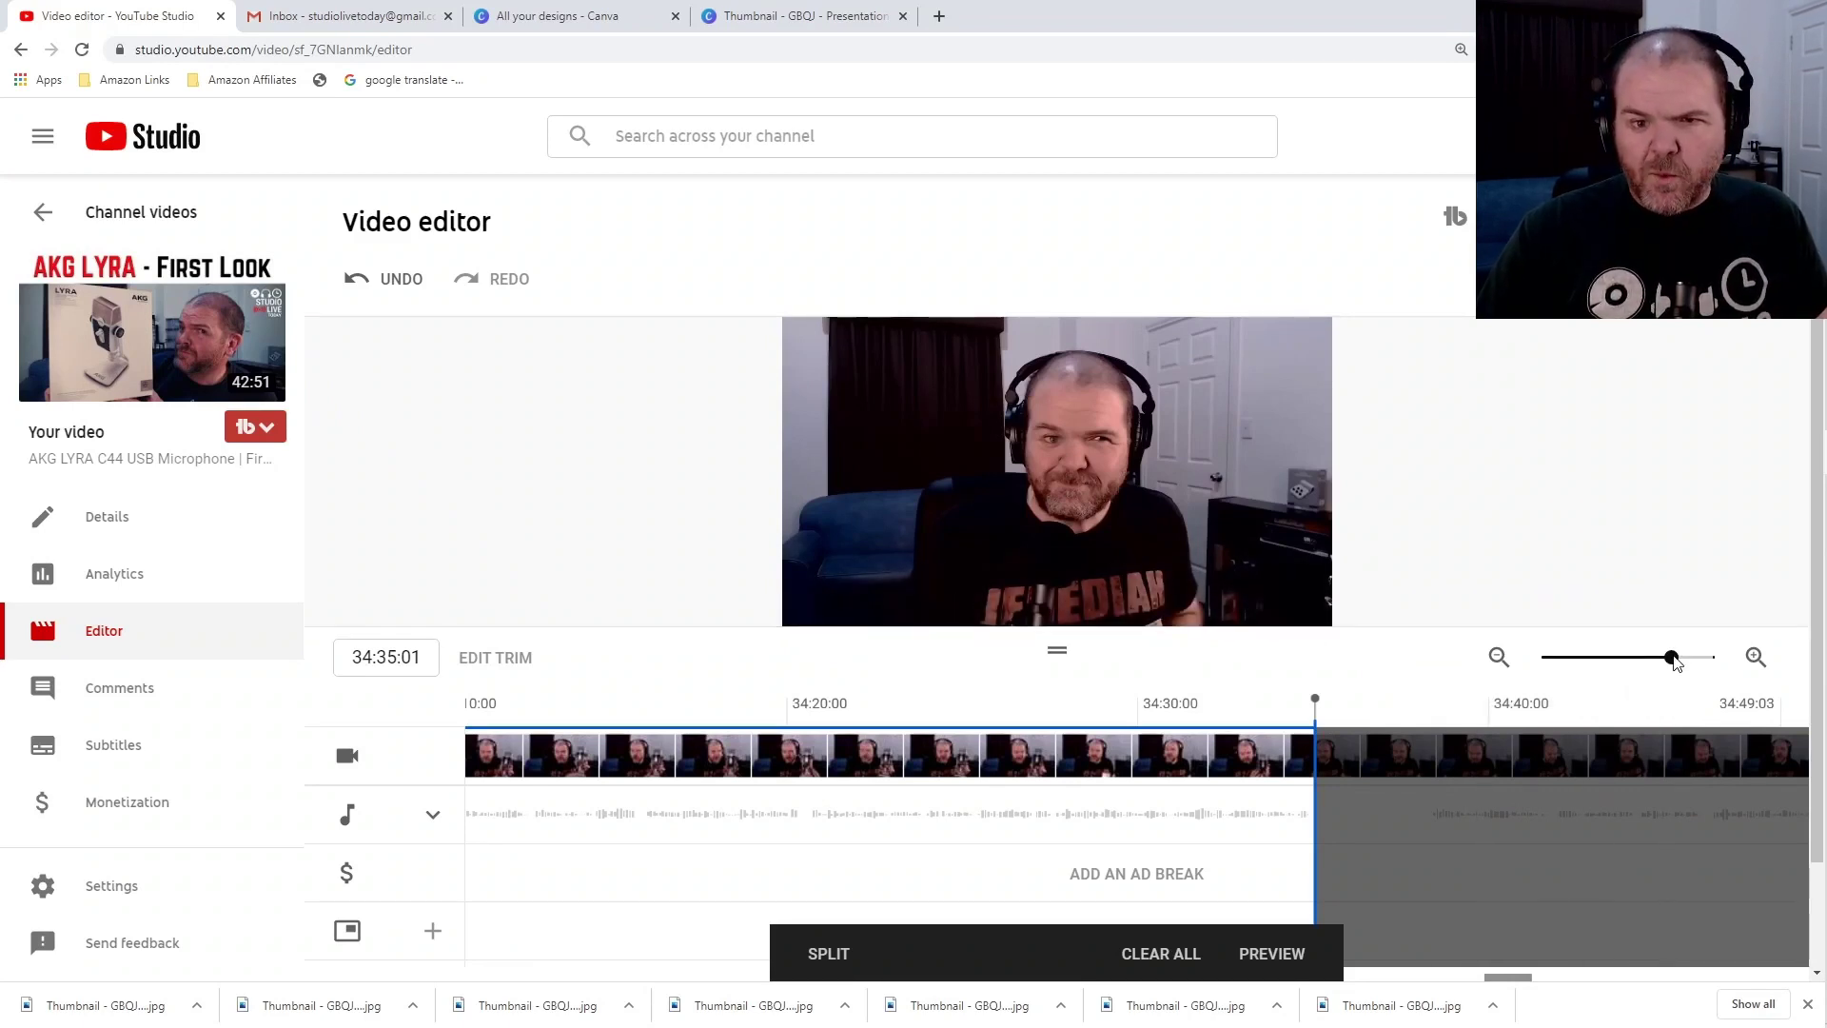
left_click(1543, 661)
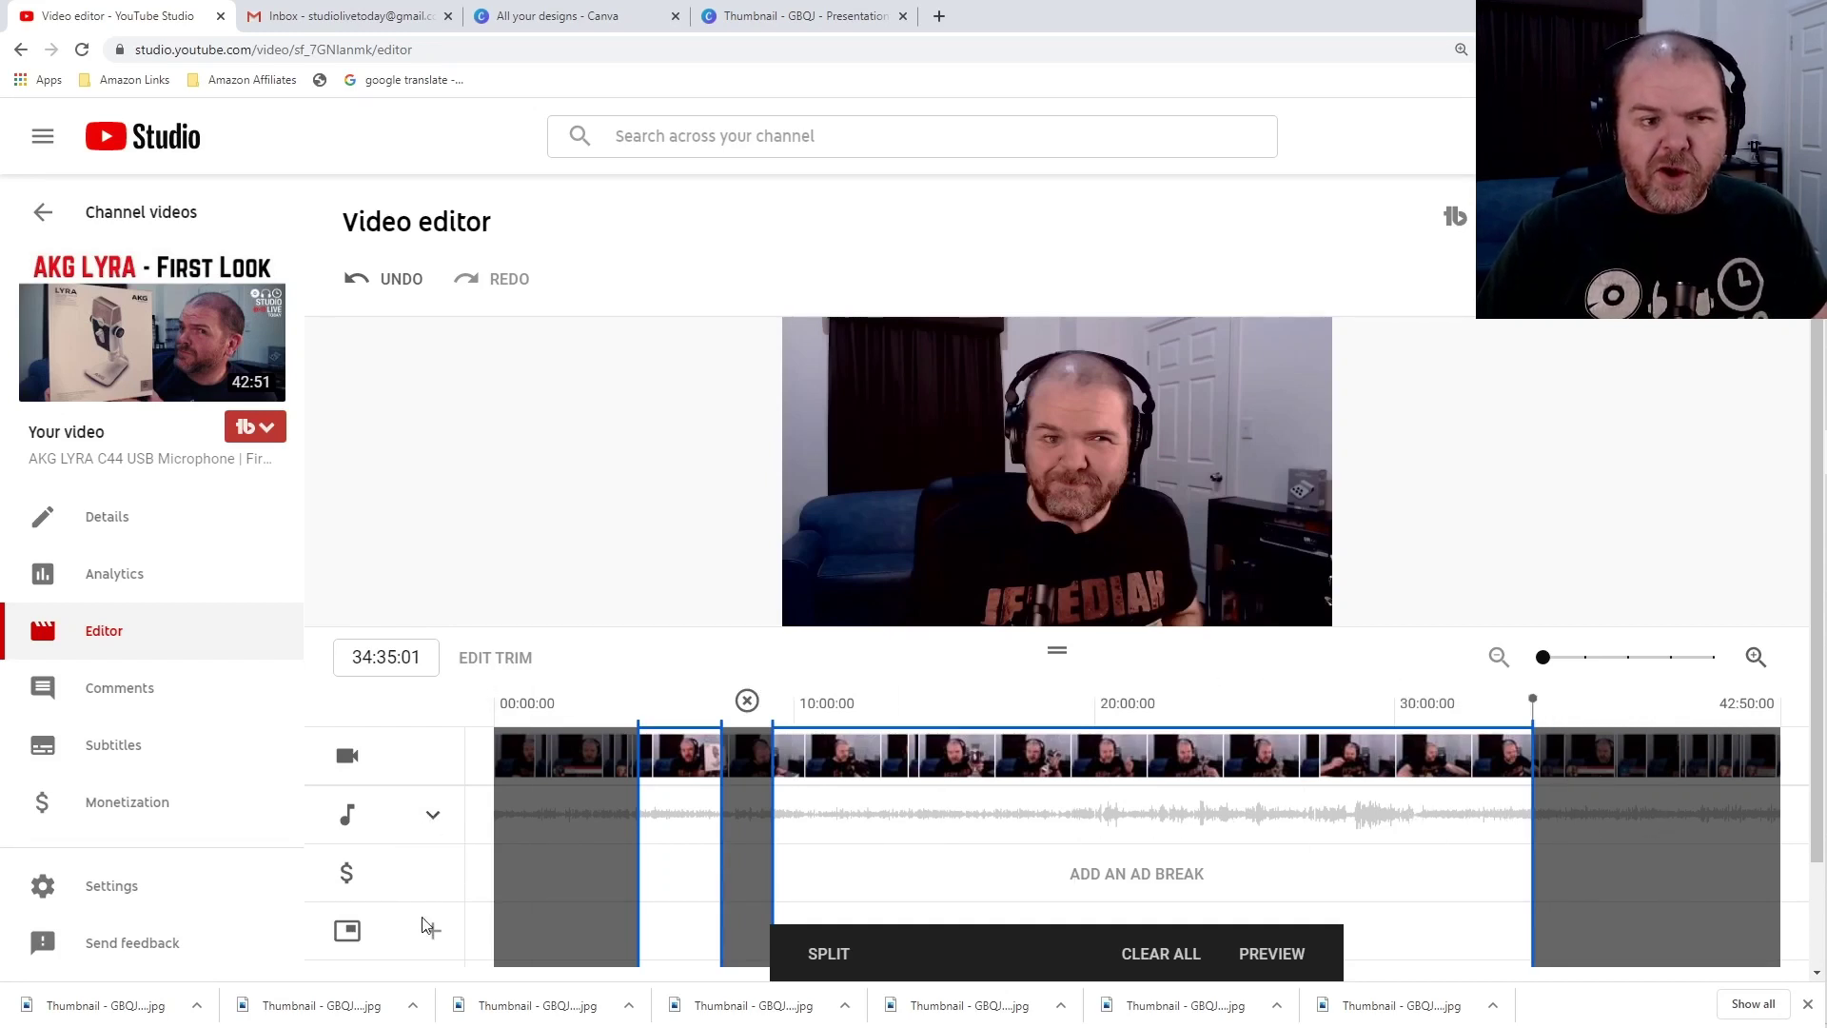
Preview the trimmed video and save the edits to the existing video
scroll(428, 923, "down", 2)
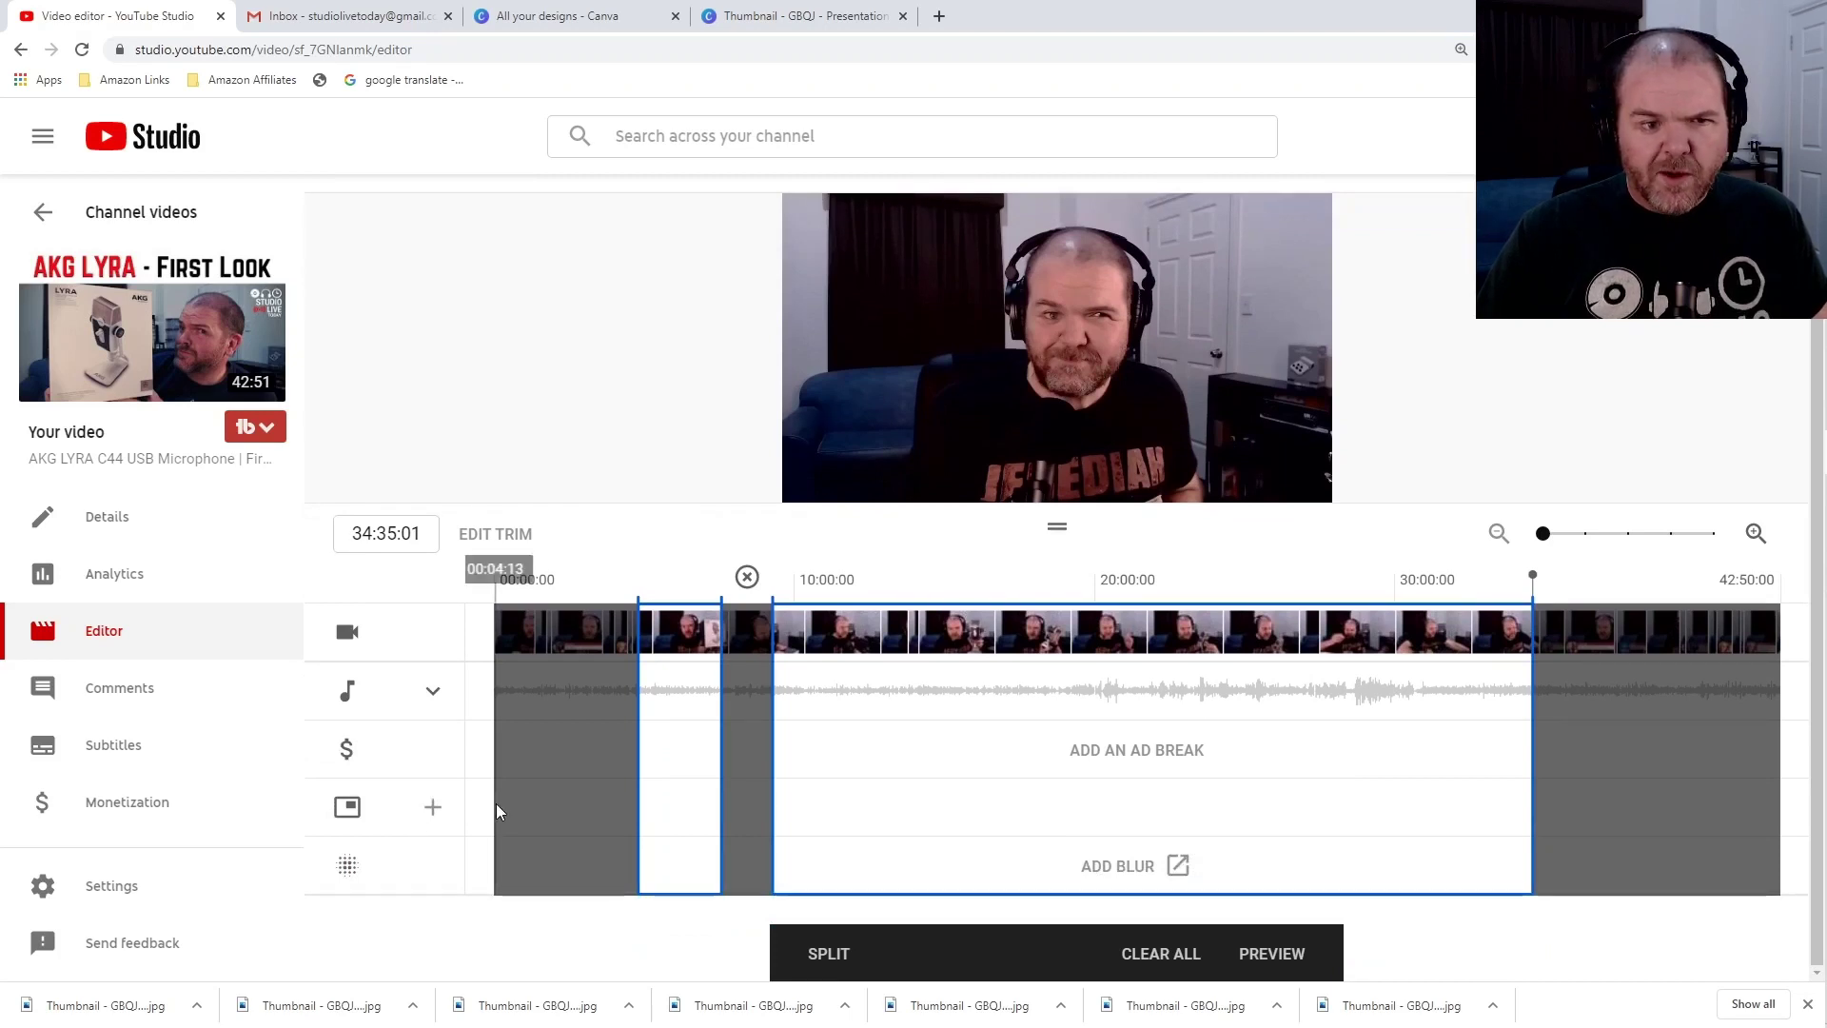
scroll(494, 804, "up", 2)
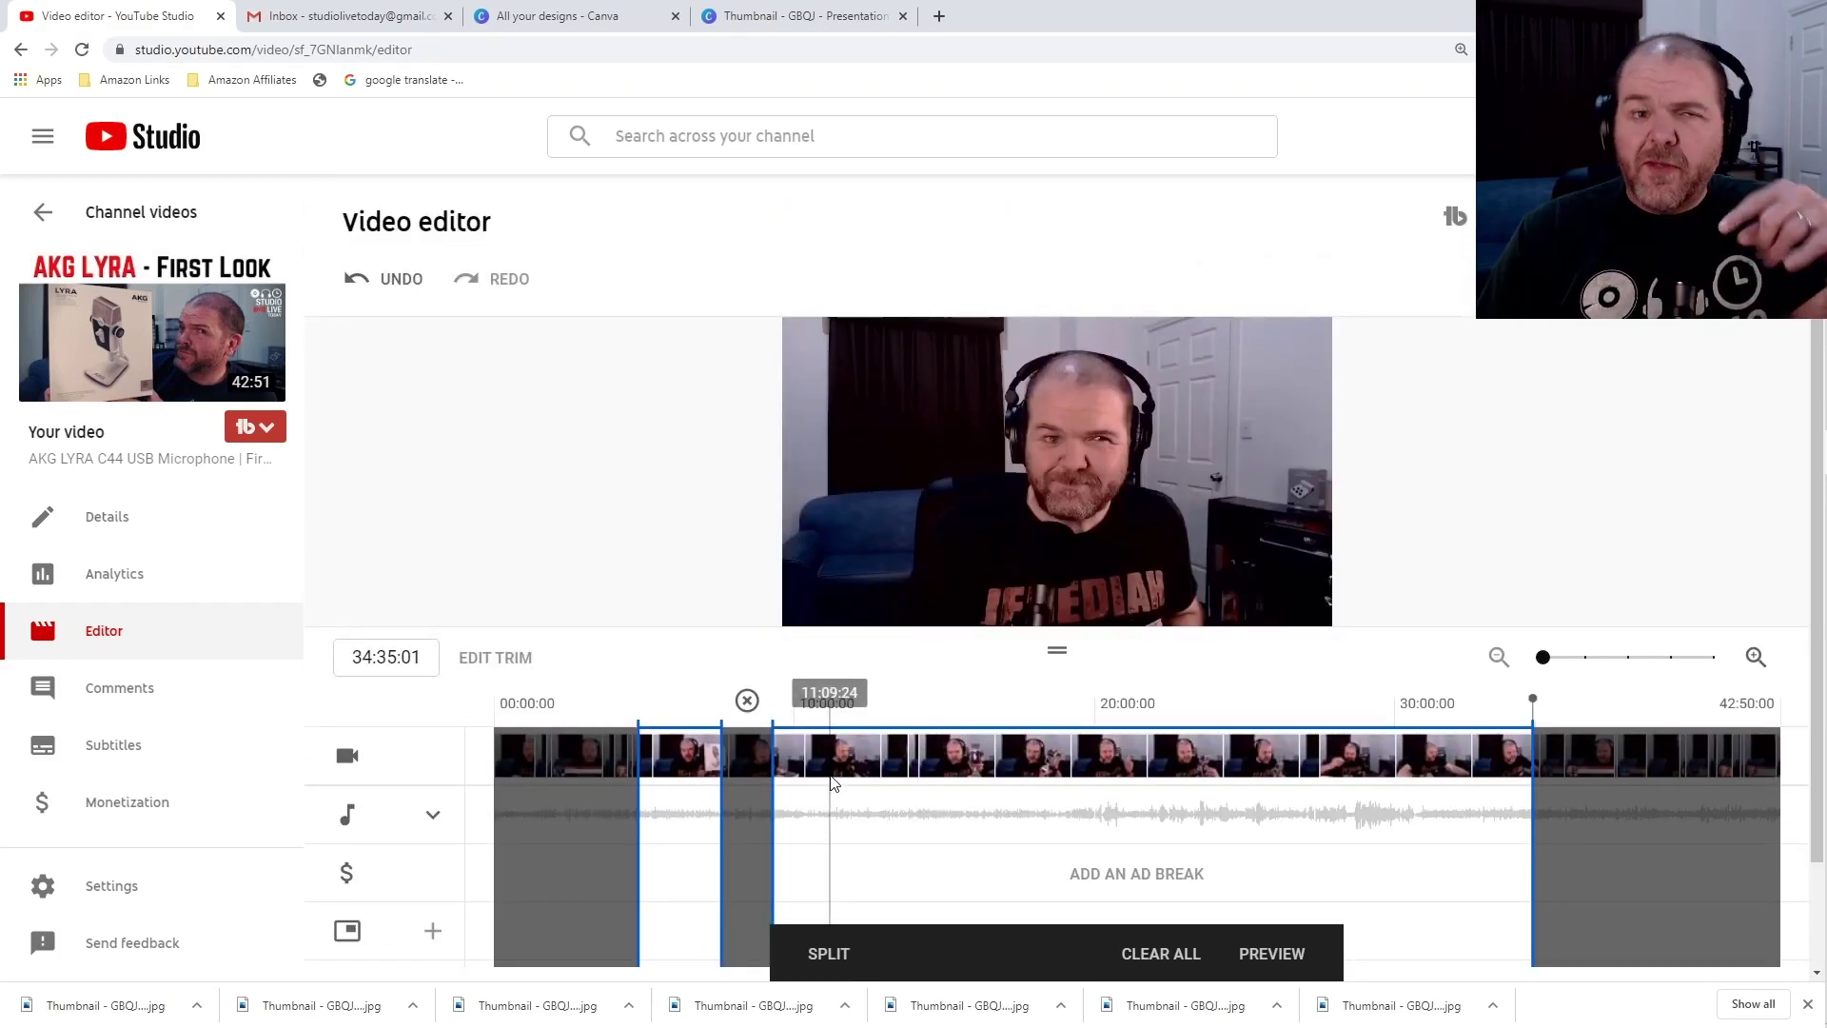
left_click(1279, 955)
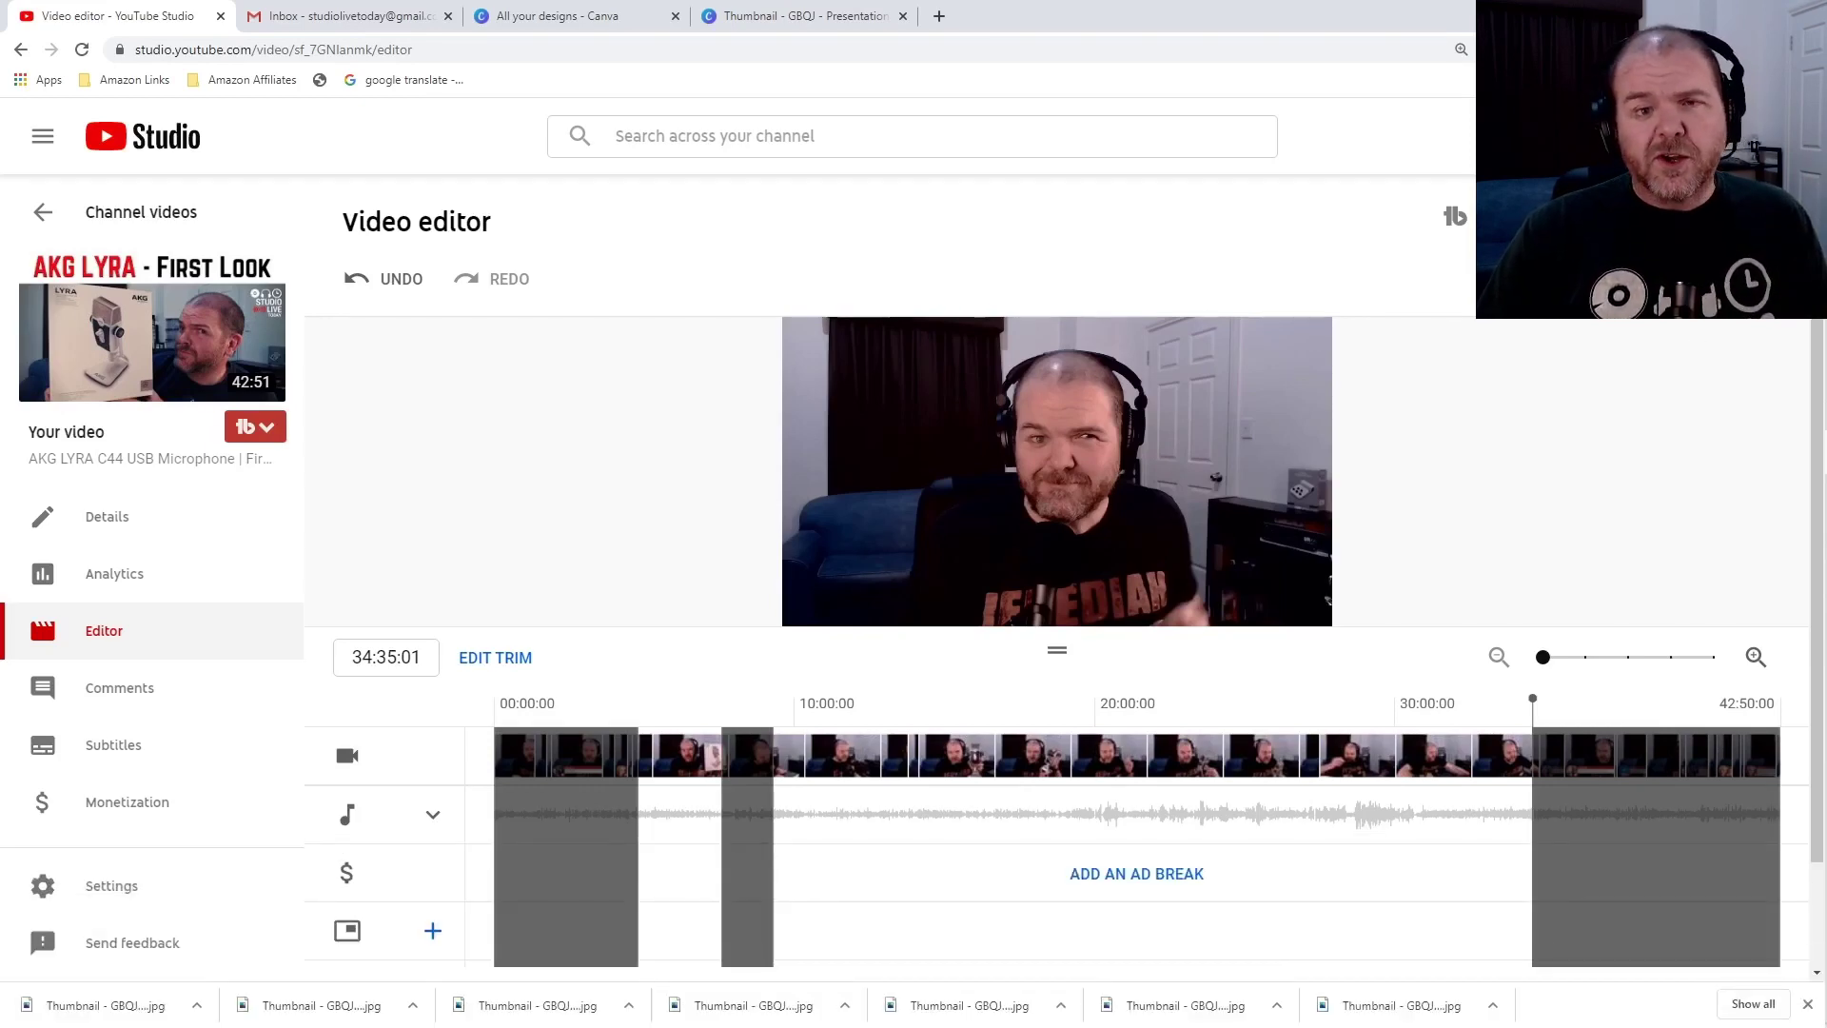
left_click(1761, 221)
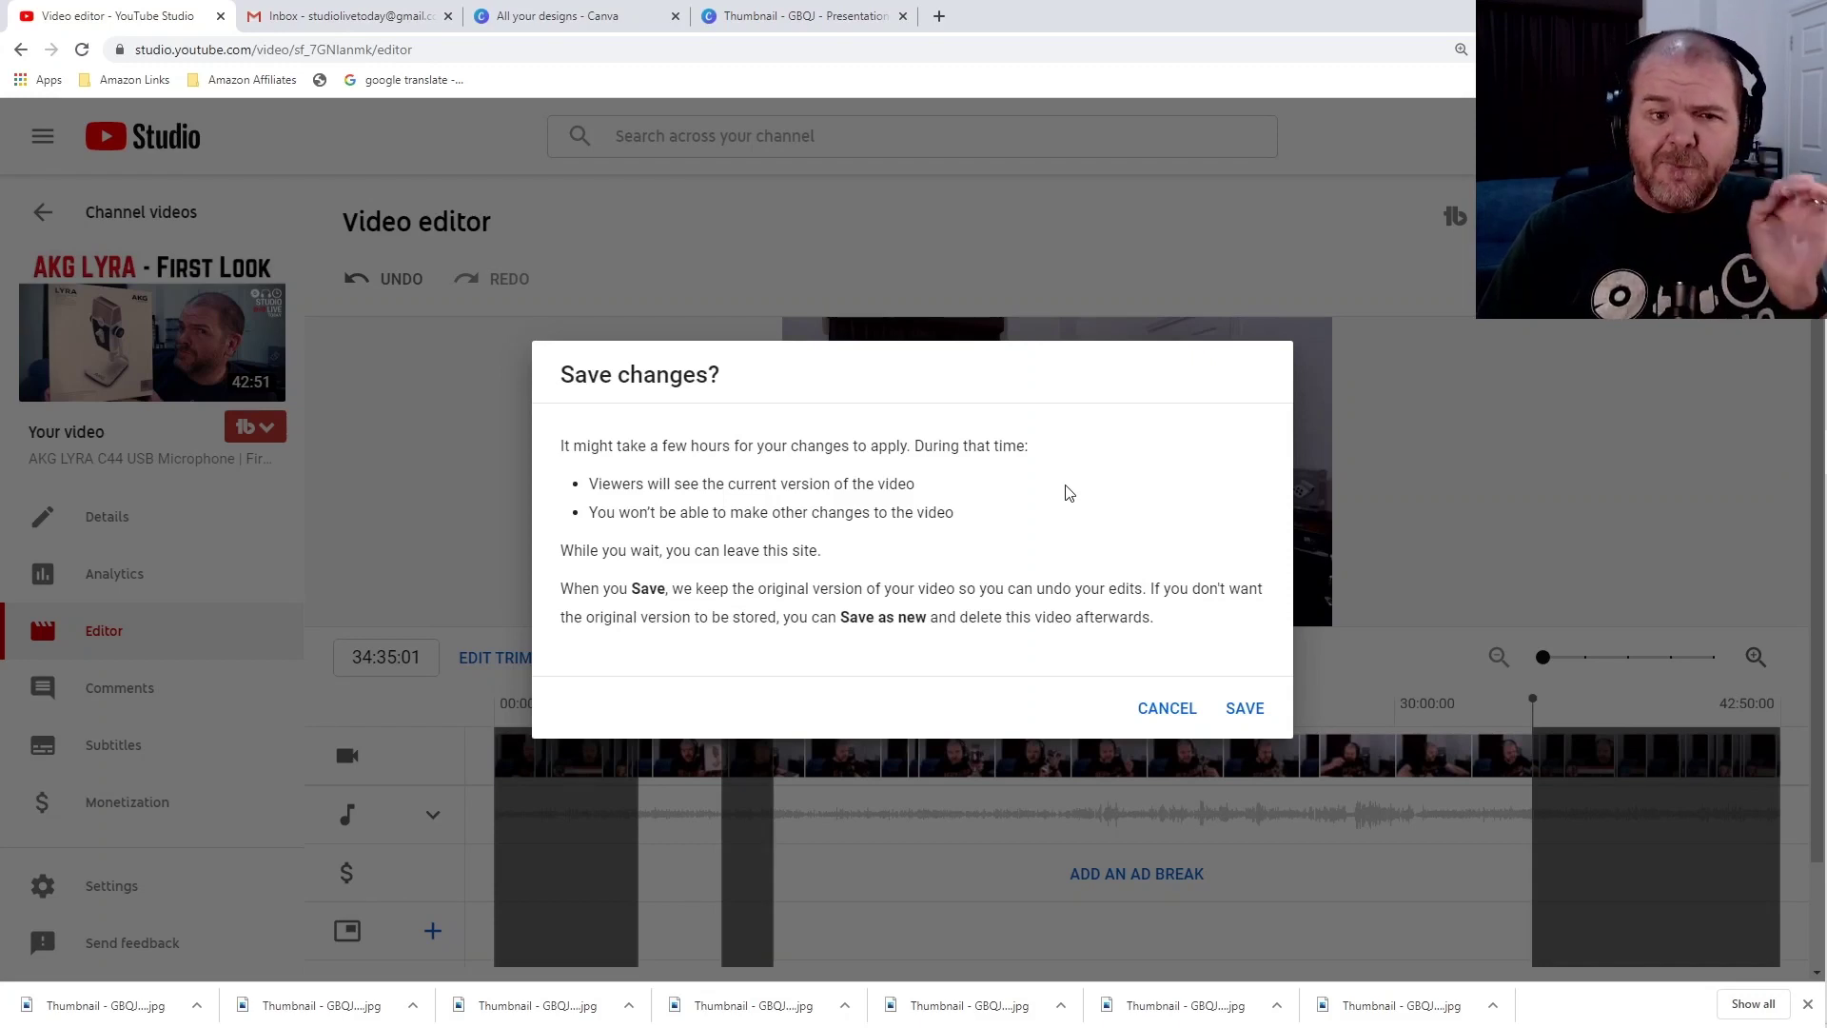
left_click(1247, 710)
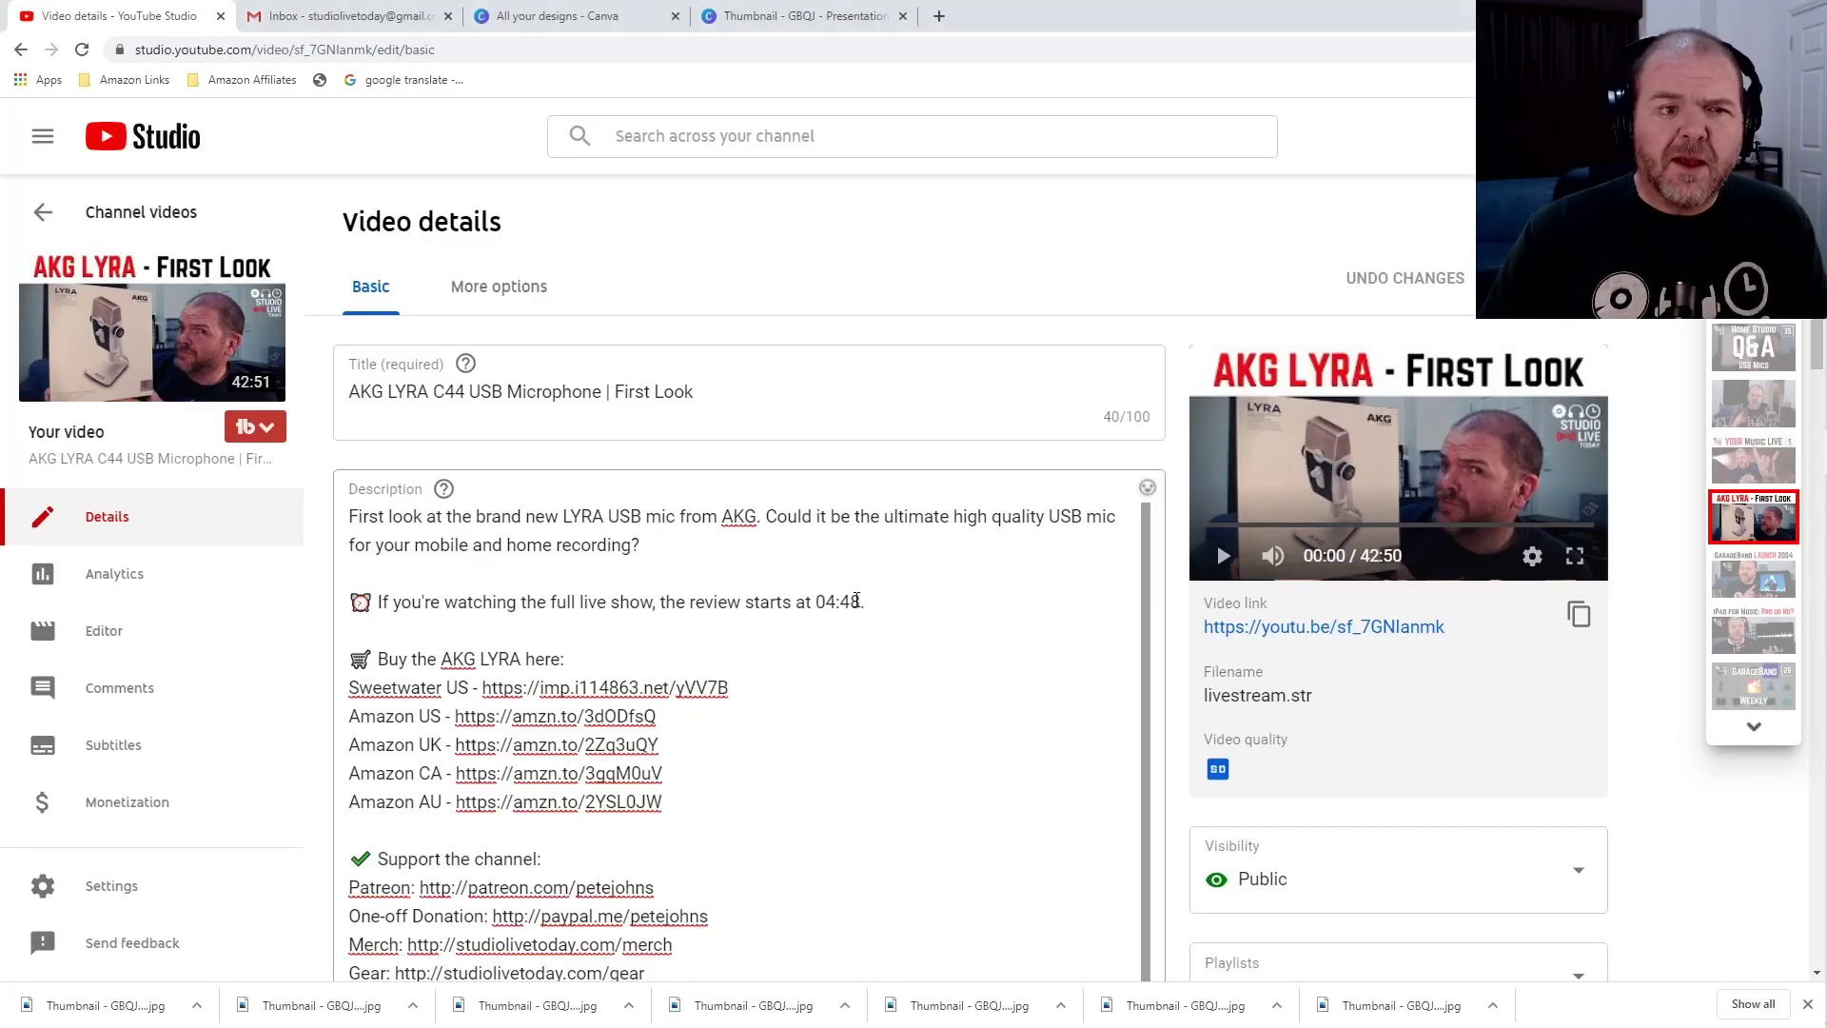
left_click_drag(865, 601, 349, 601)
left_click(889, 597)
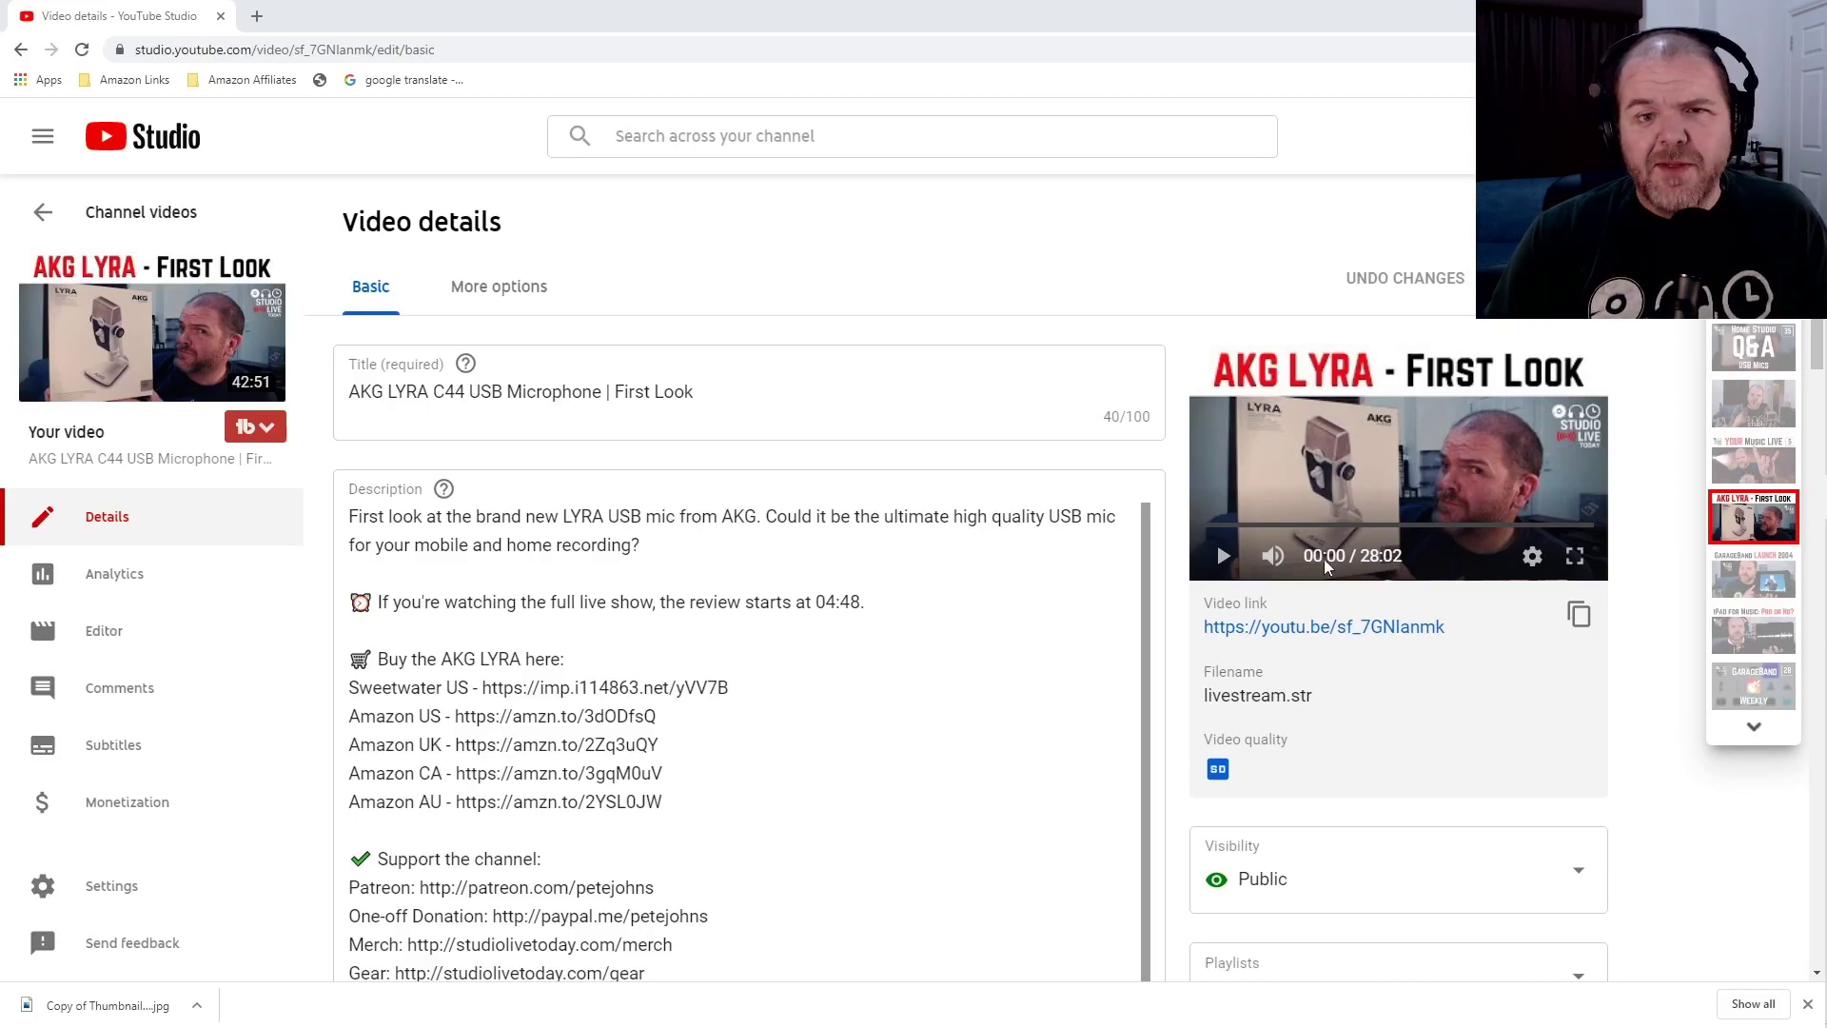
Open the trimmed video's watch page from its video link and play the opening from 0:00
left_click(1328, 629)
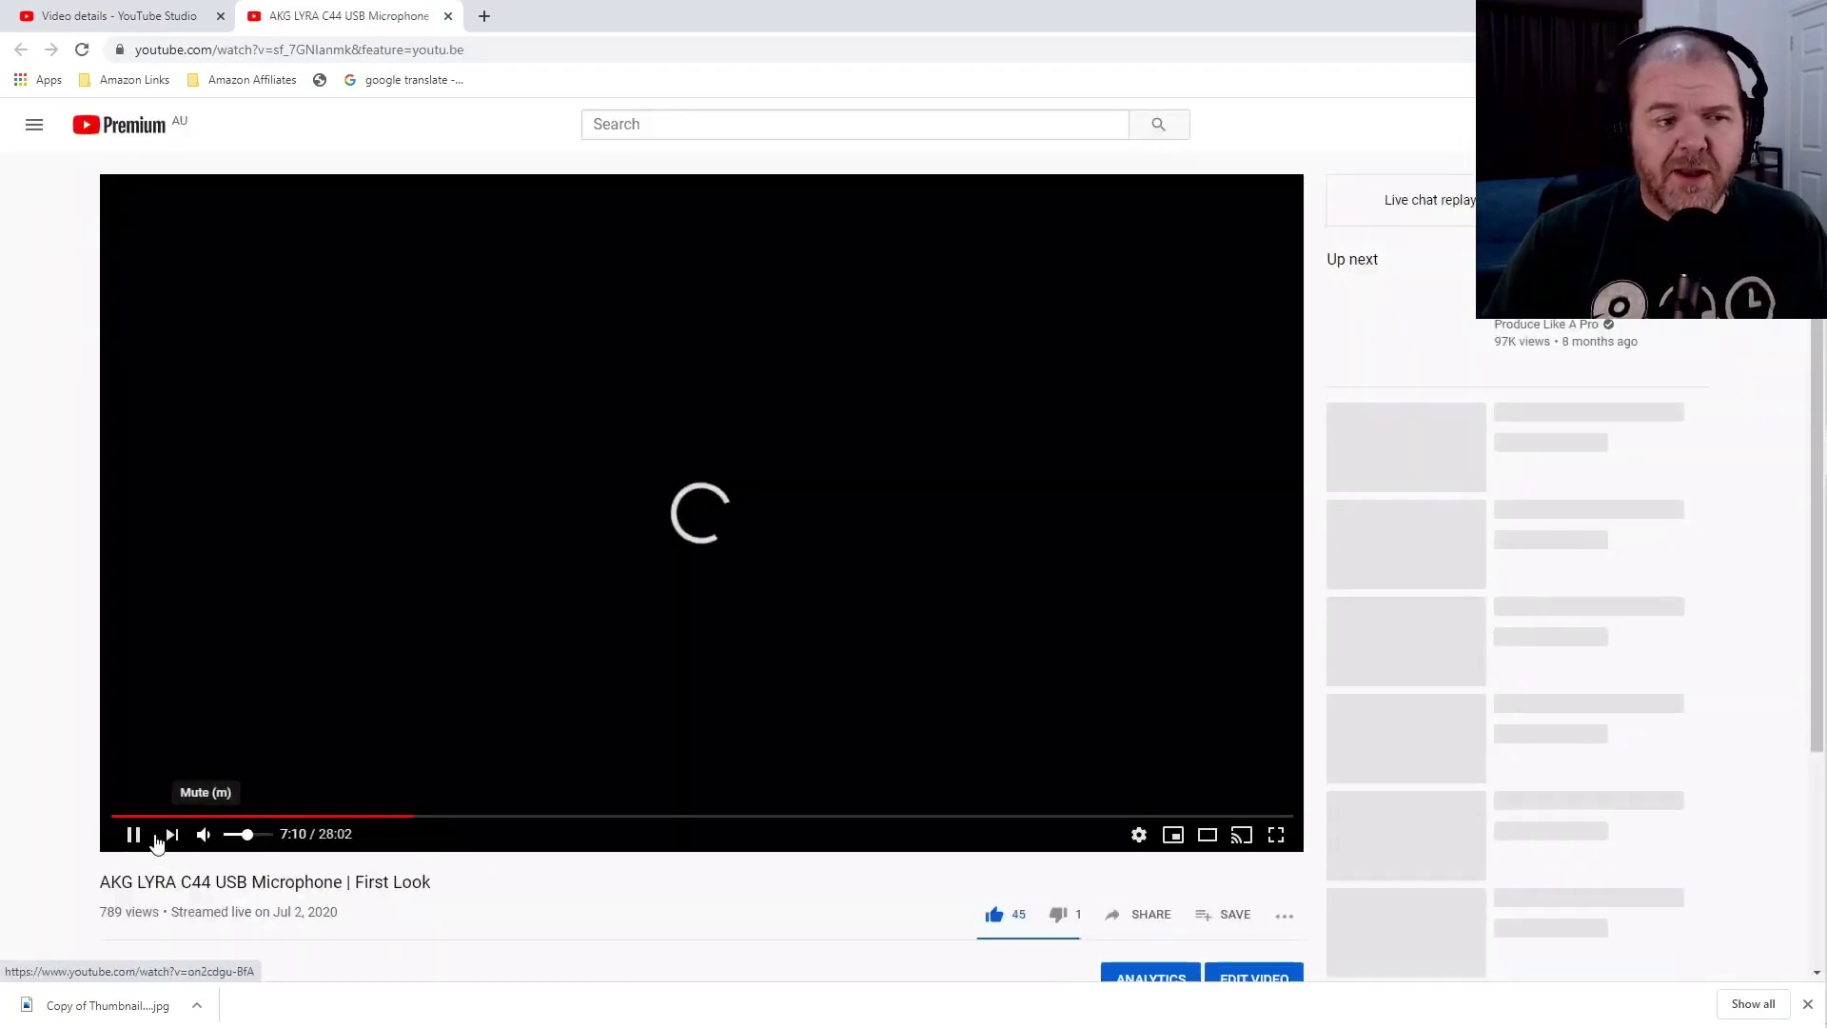
left_click(134, 836)
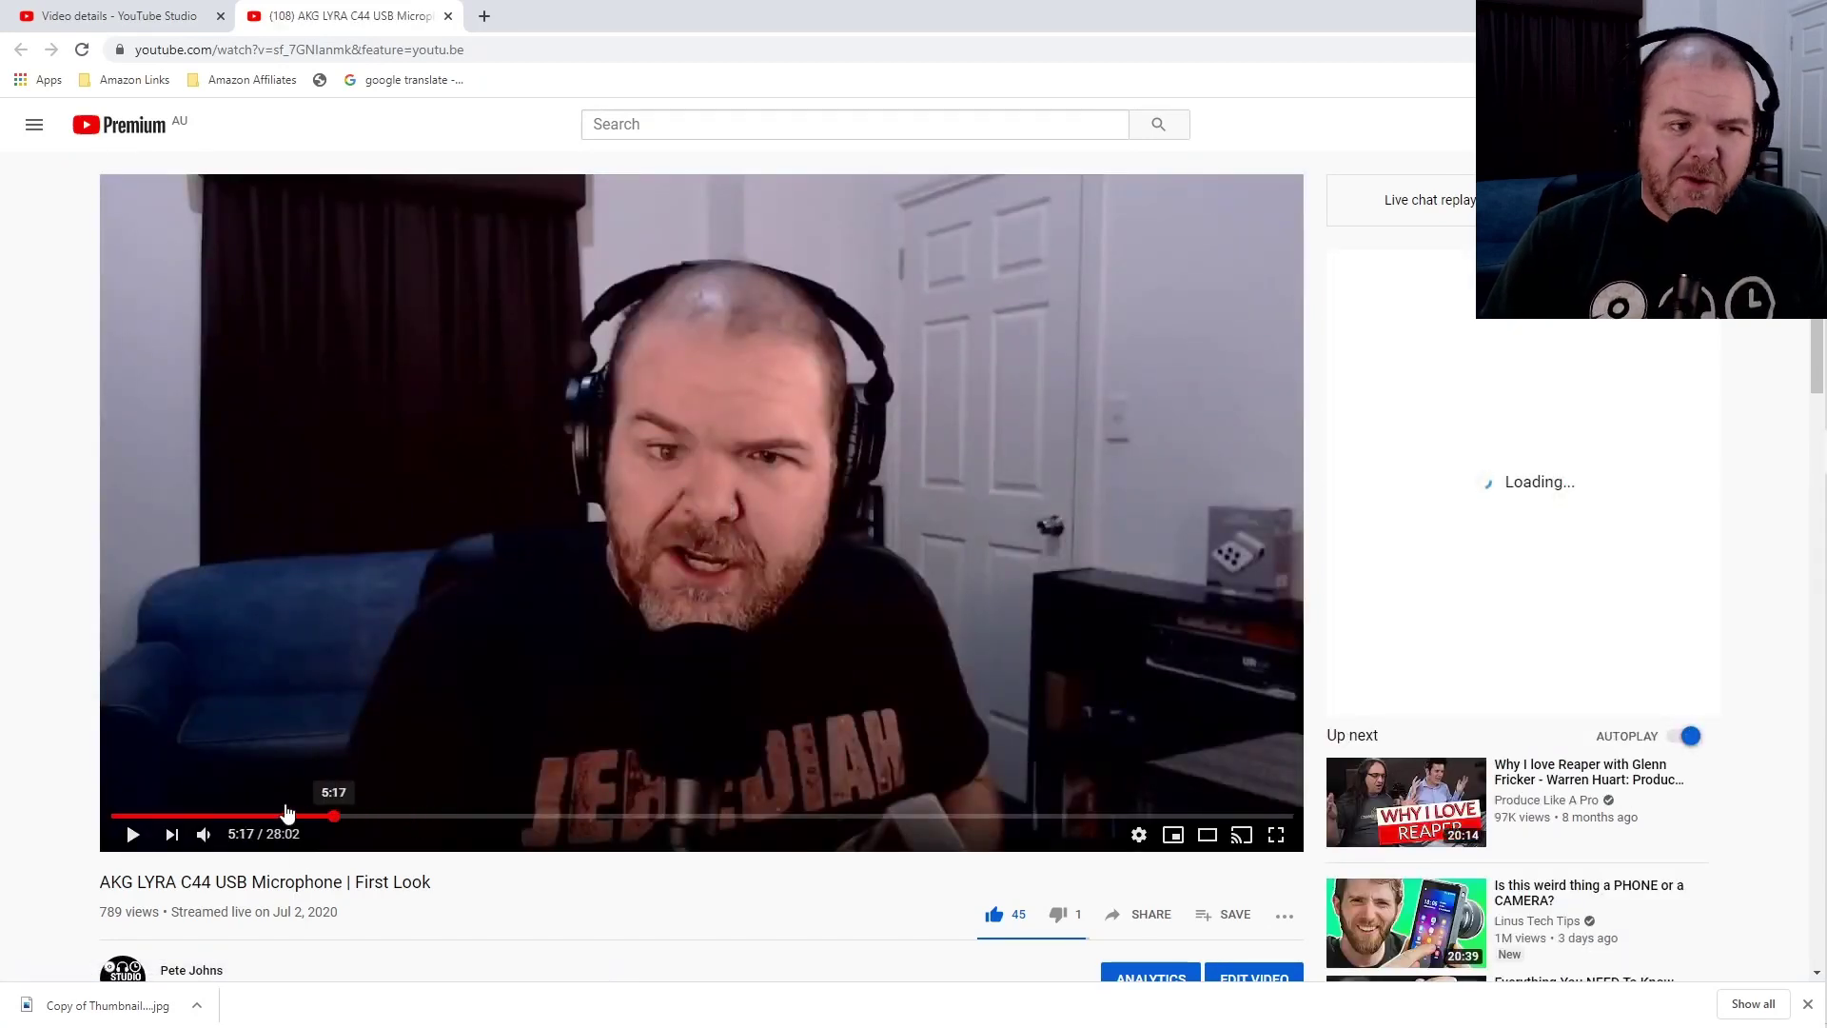
left_click(334, 816)
left_click(108, 816)
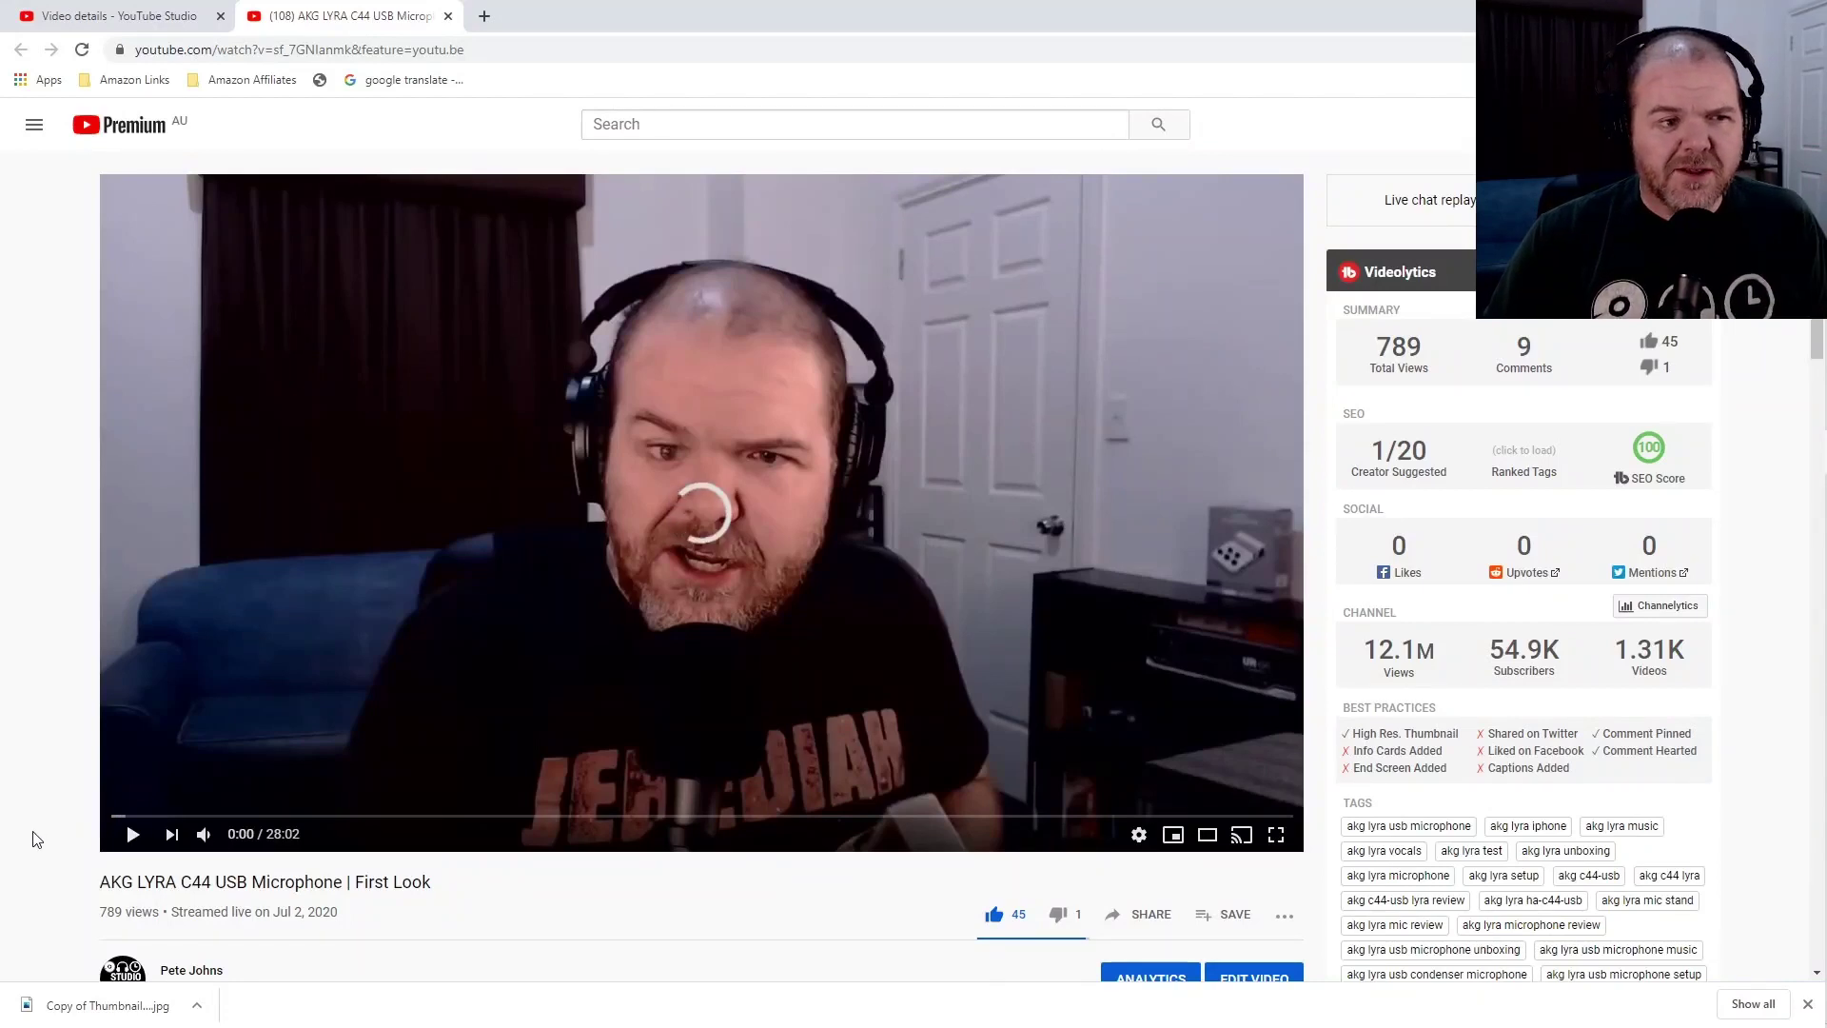
left_click(132, 834)
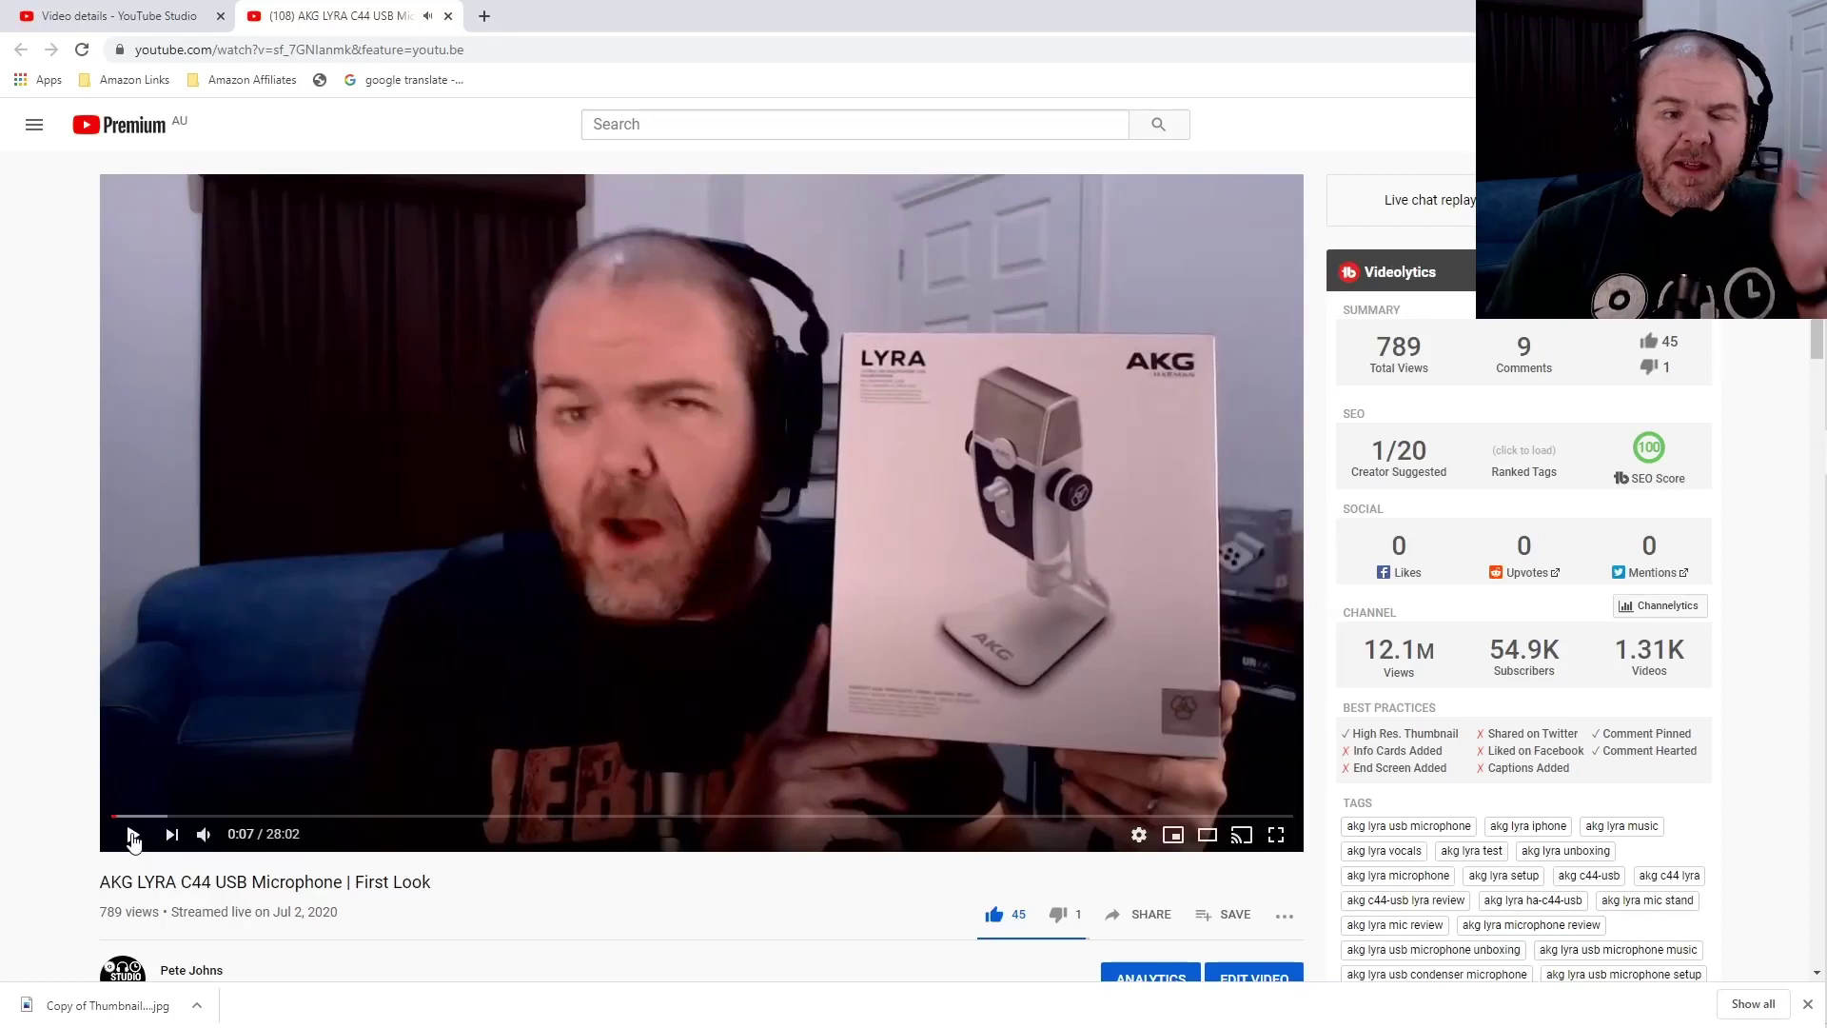
Play the video's ending from 27:40 and cancel the automatic start of the next video
left_click(1277, 816)
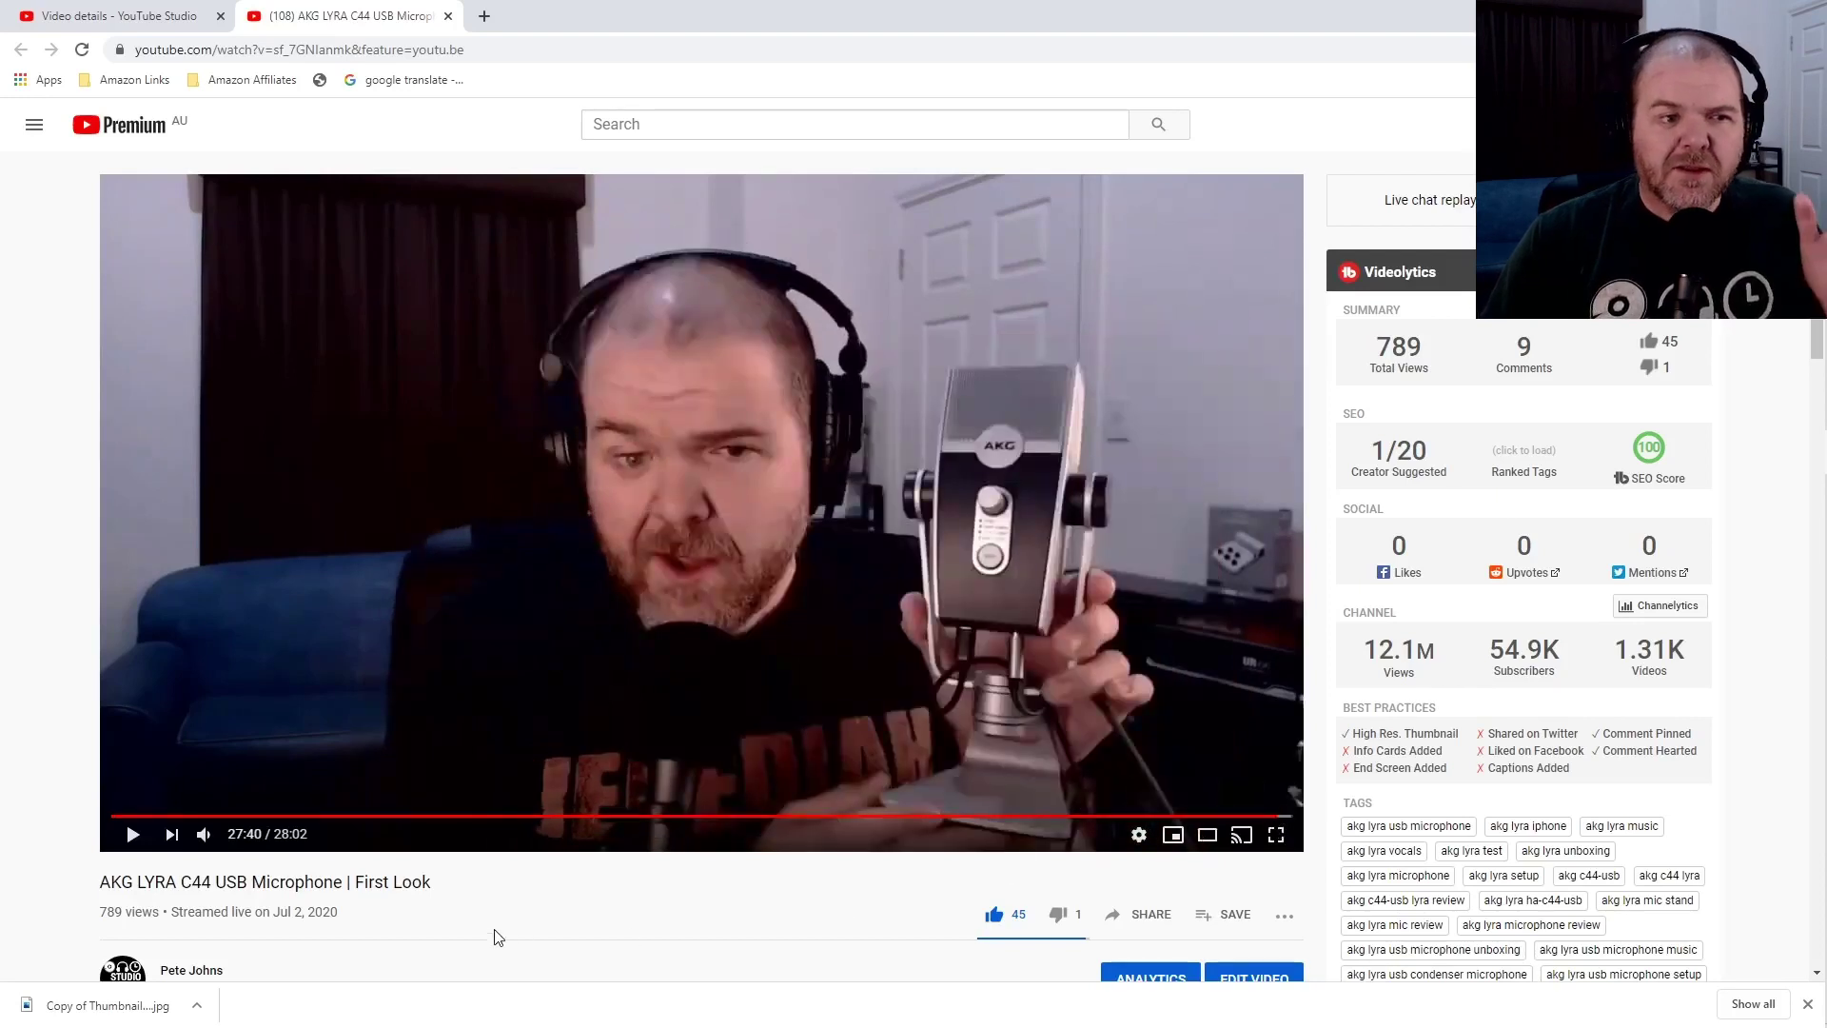
left_click(131, 835)
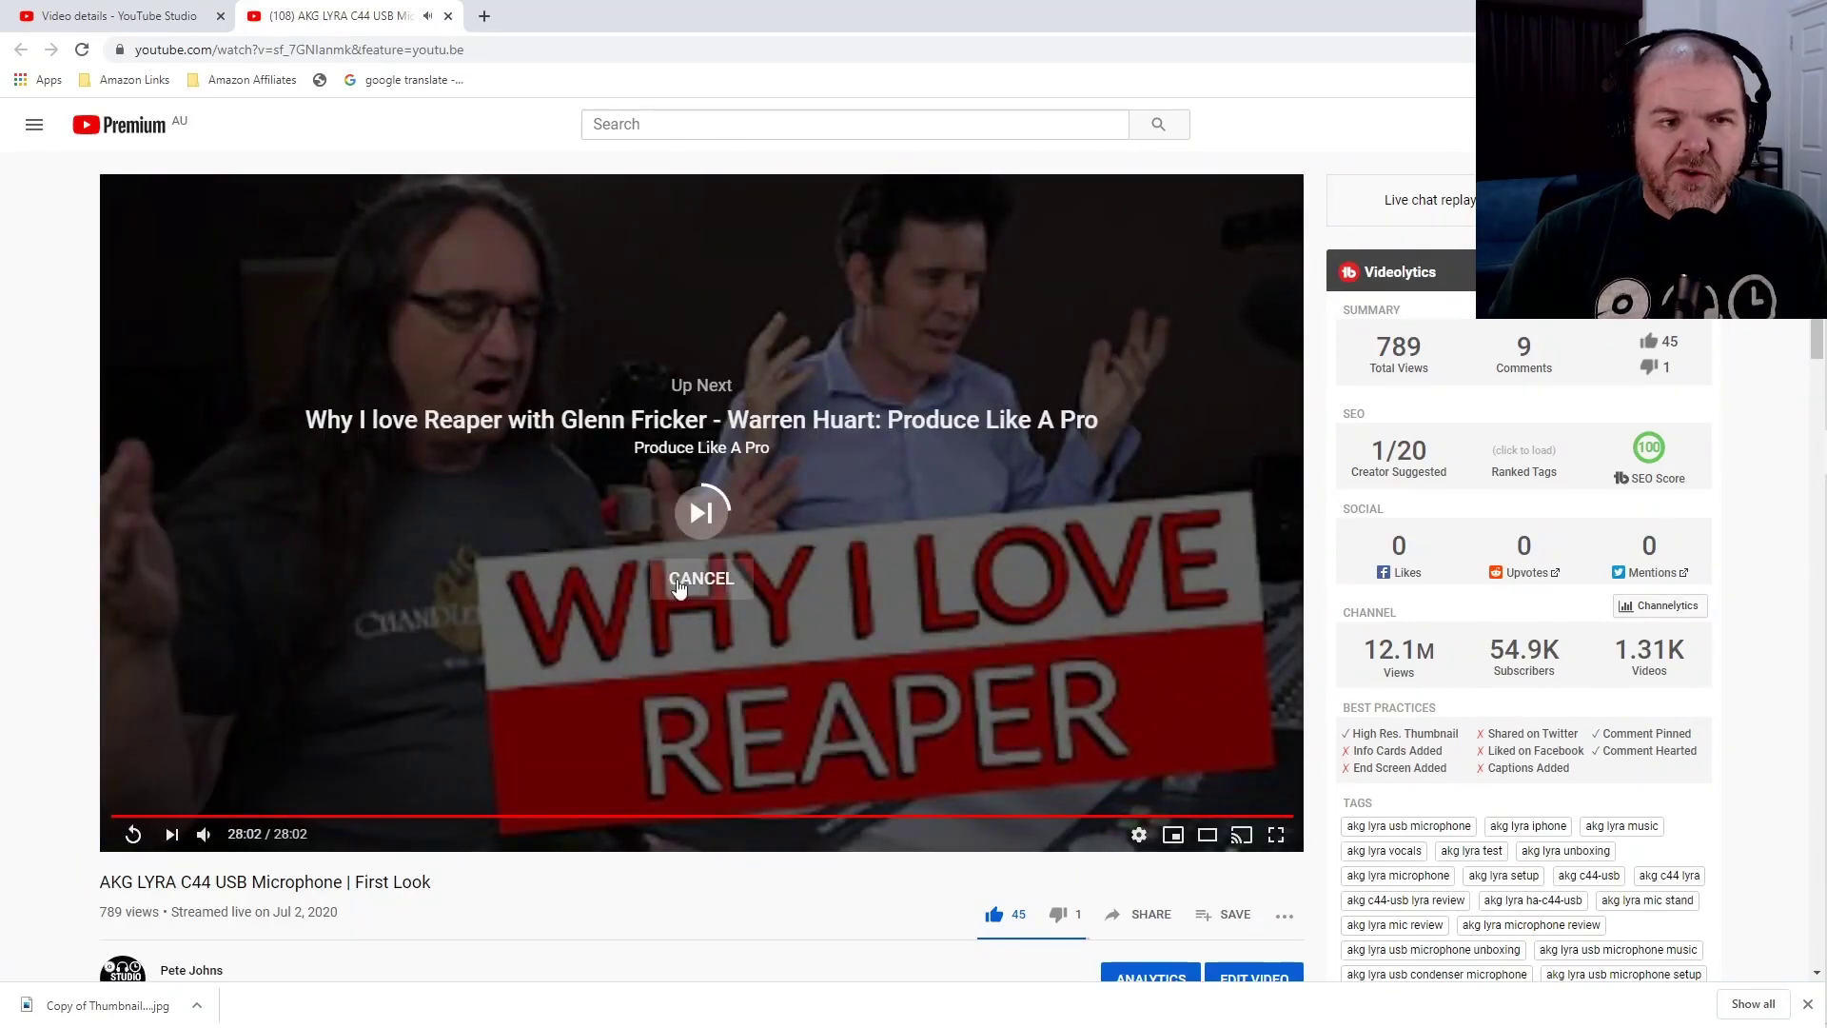
left_click(690, 581)
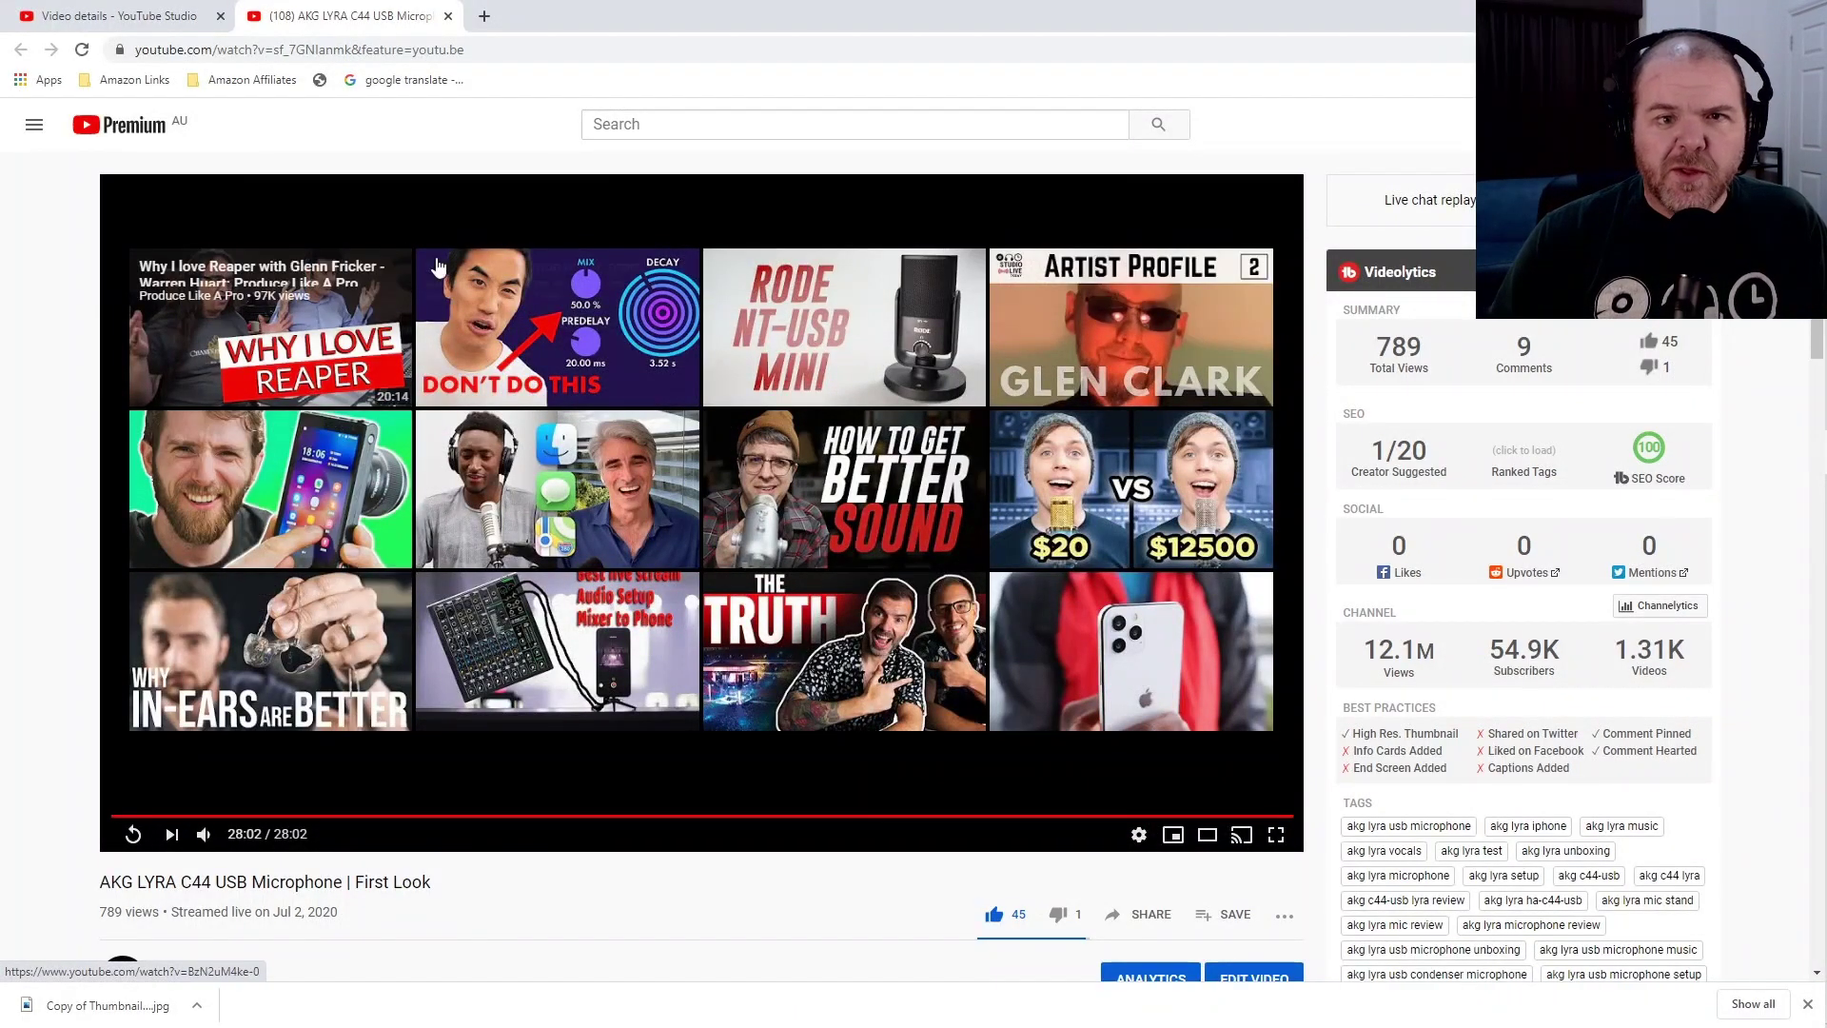
Delete the description line saying the review starts at 04:48, along with its extra blank lines, and save the video details
key("ctrl+shift+Tab")
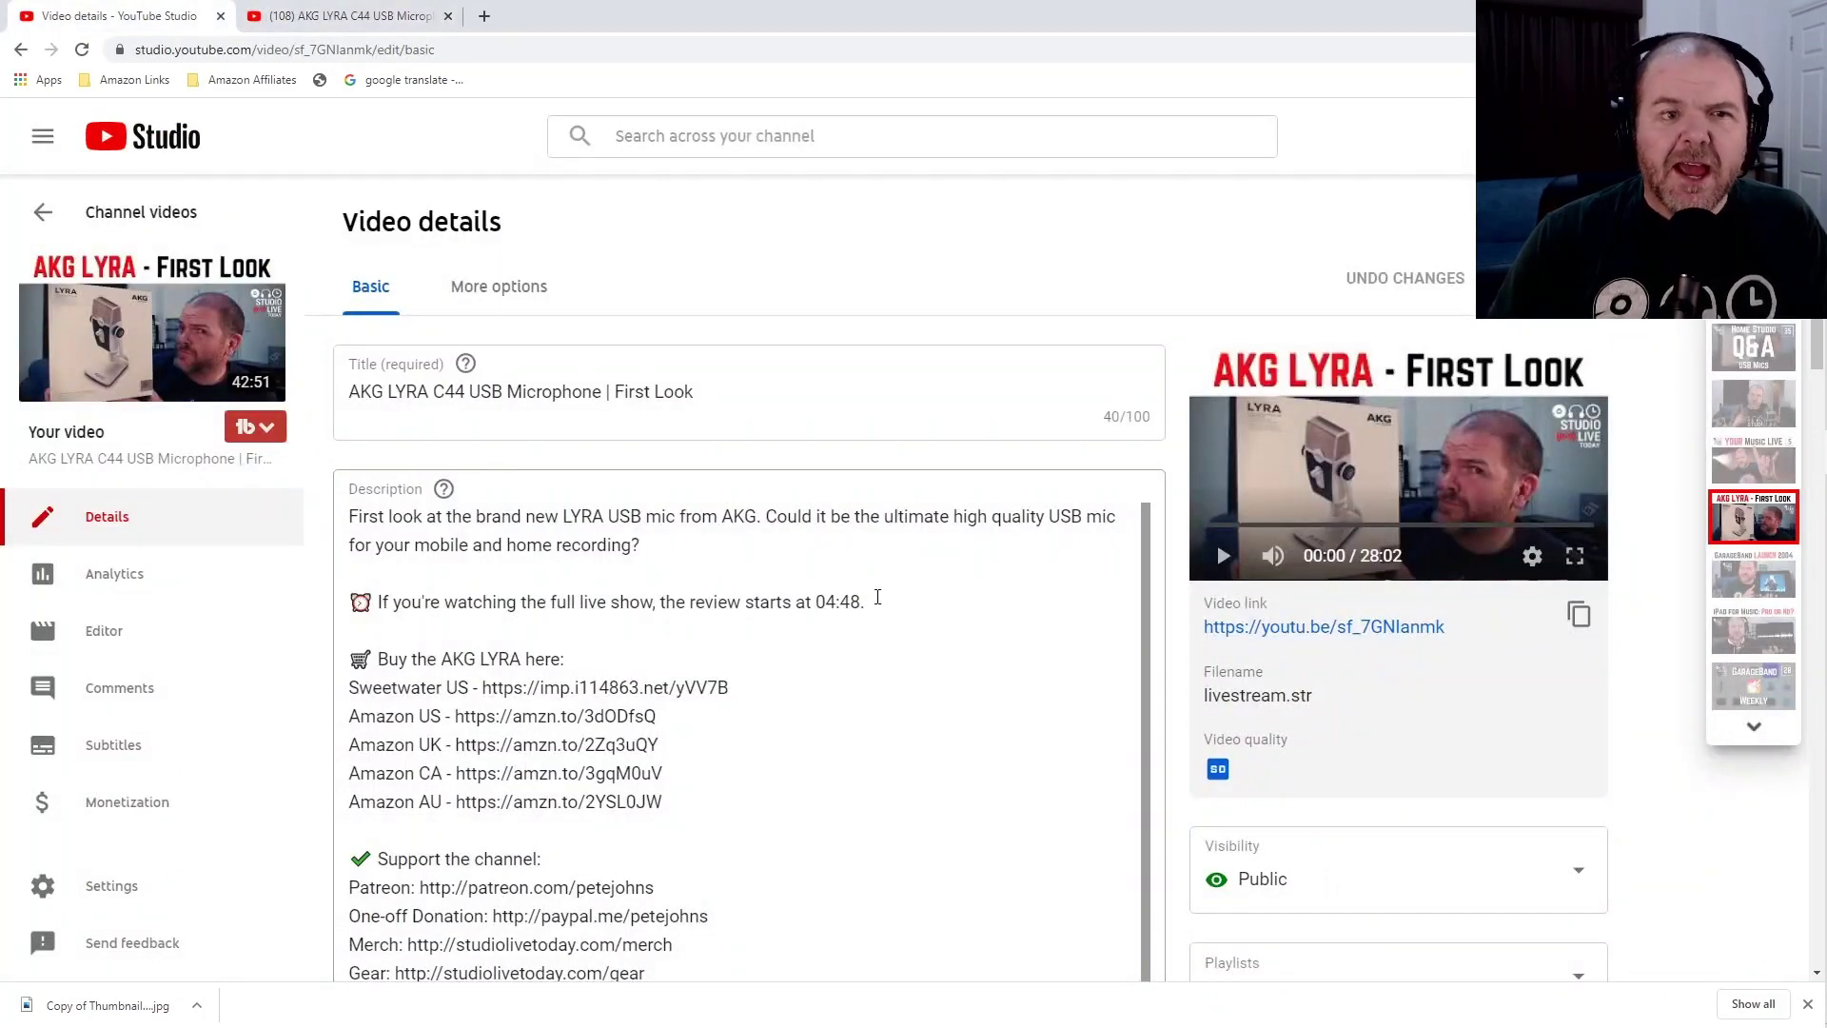
left_click_drag(870, 598, 352, 614)
key("BackSpace")
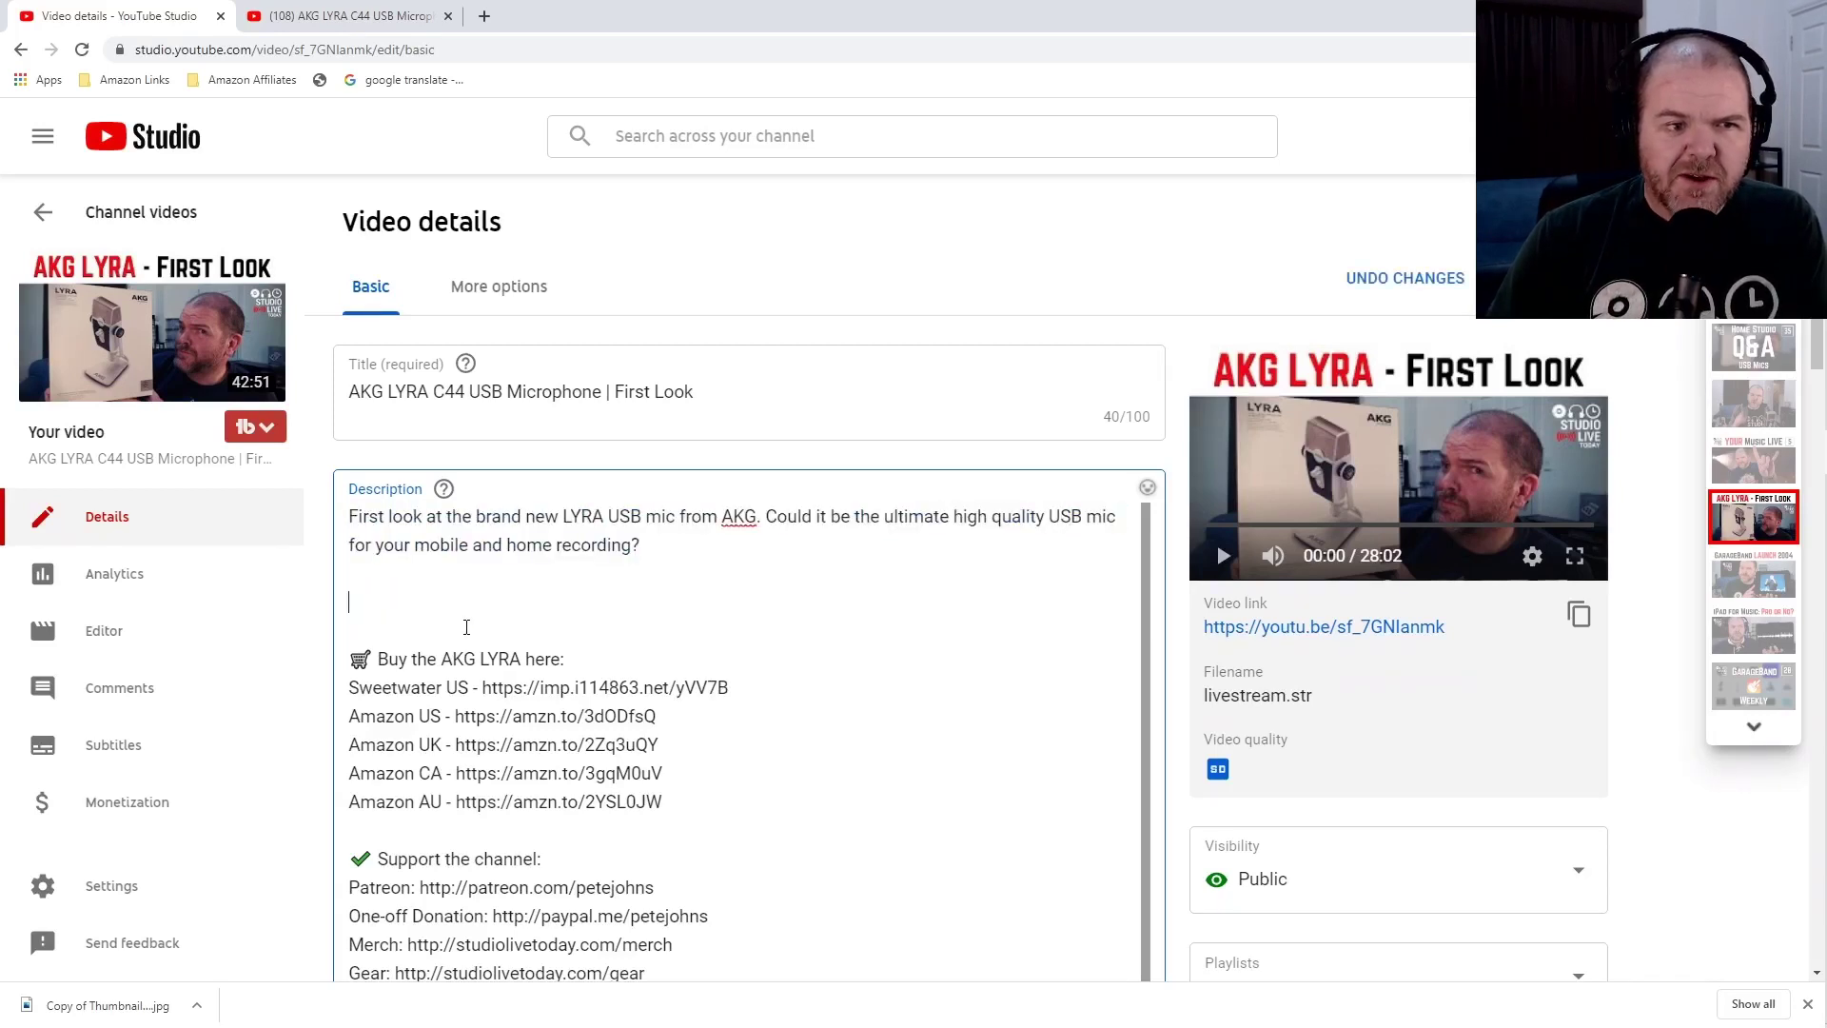
key("Delete")
key("Delete")
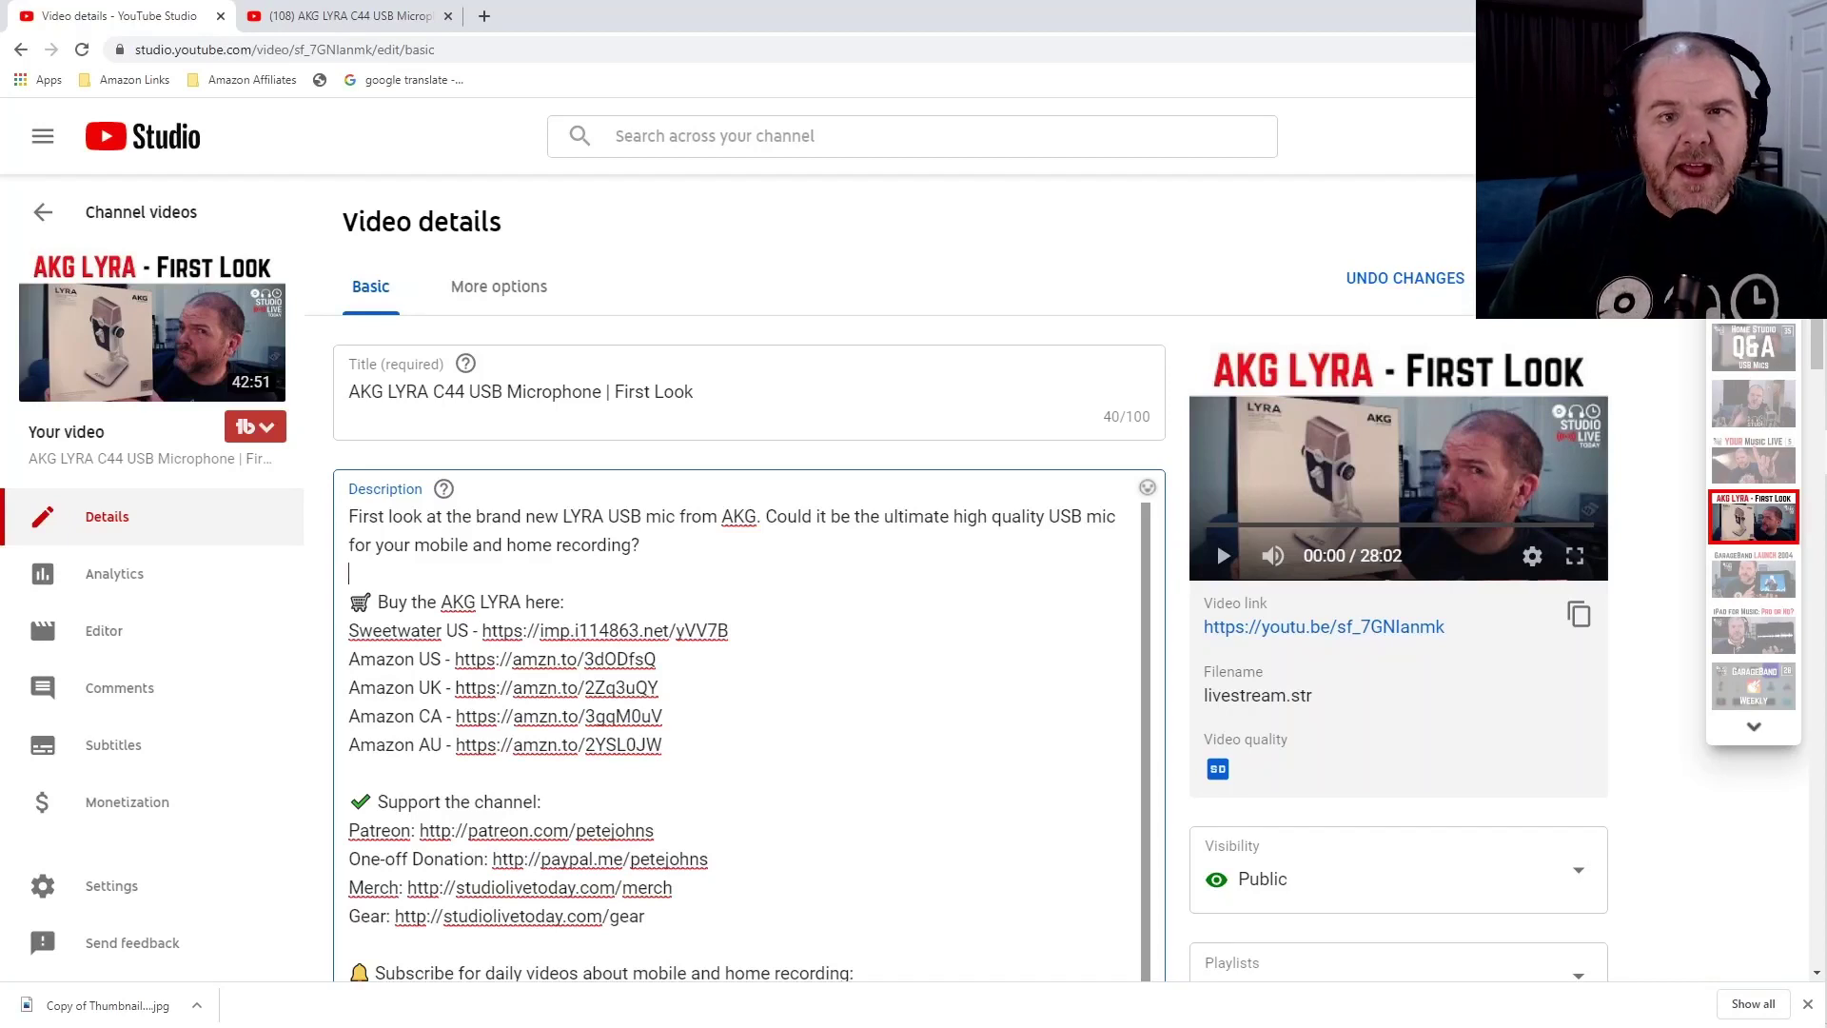
key("ctrl+s")
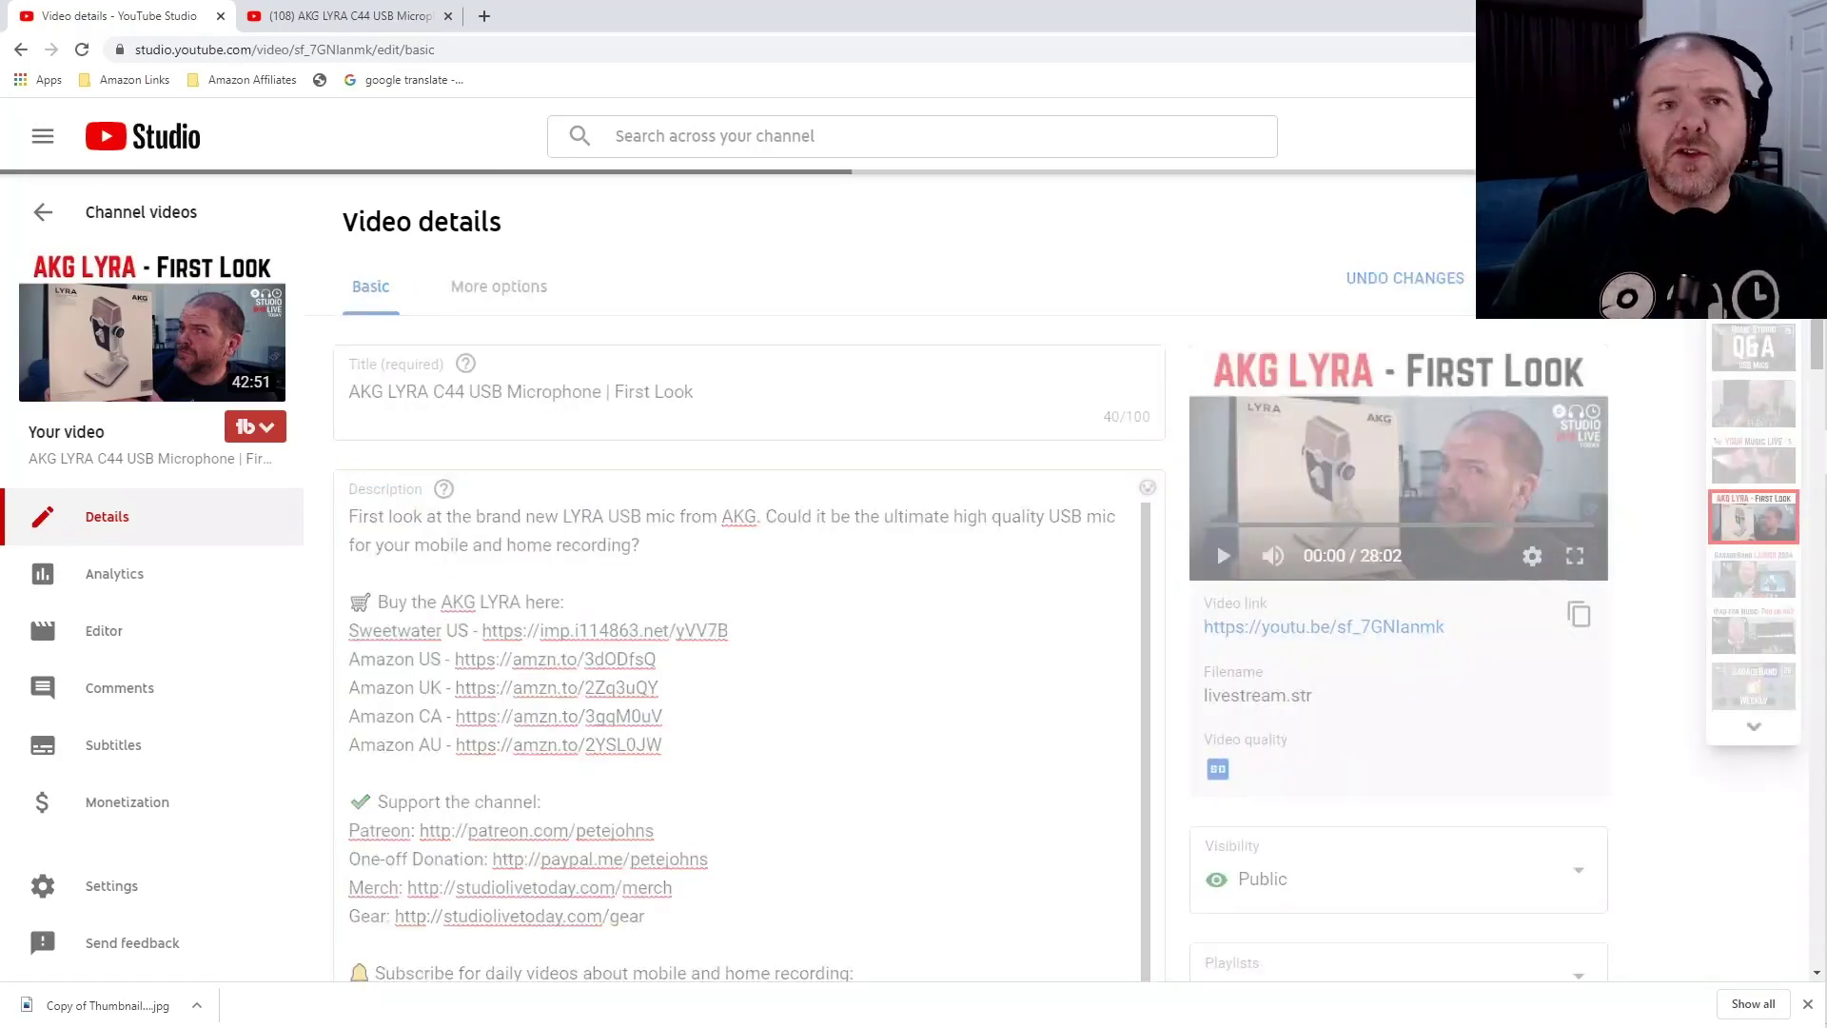